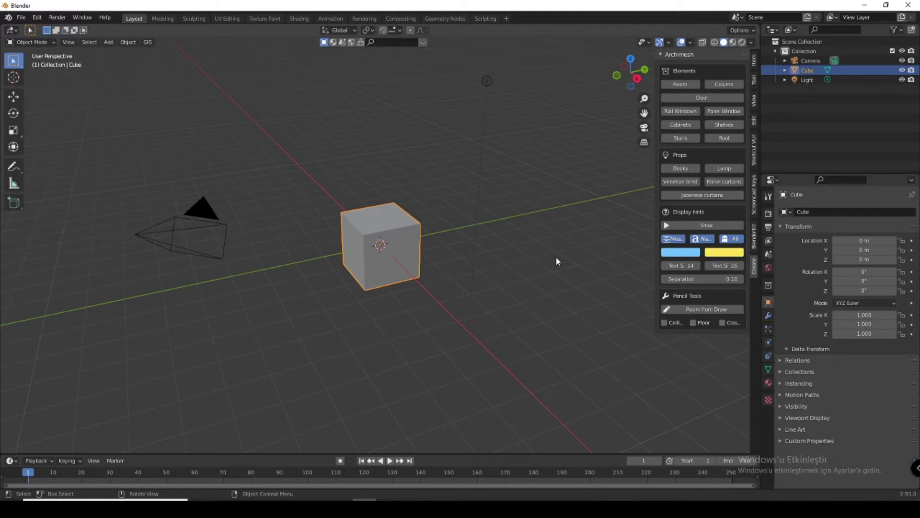
Switch to the browser and read the Archimesh page of the Blender manual, including its activation and interface sections.
{"action": "key", "text": "alt+Tab"}
{"action": "key", "text": "alt+Tab"}
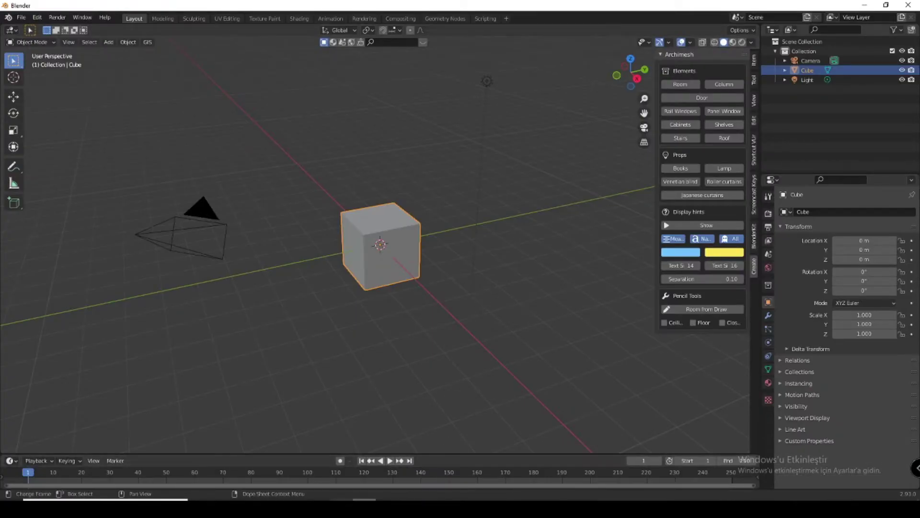
{"action": "left_click", "coordinate": [367, 473]}
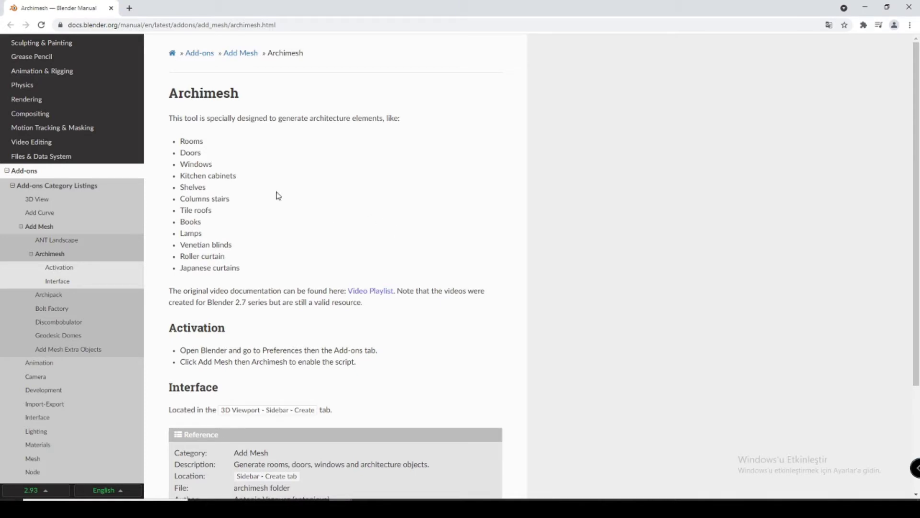
{"action": "scroll", "coordinate": [315, 203], "scroll_direction": "down", "scroll_amount": 3}
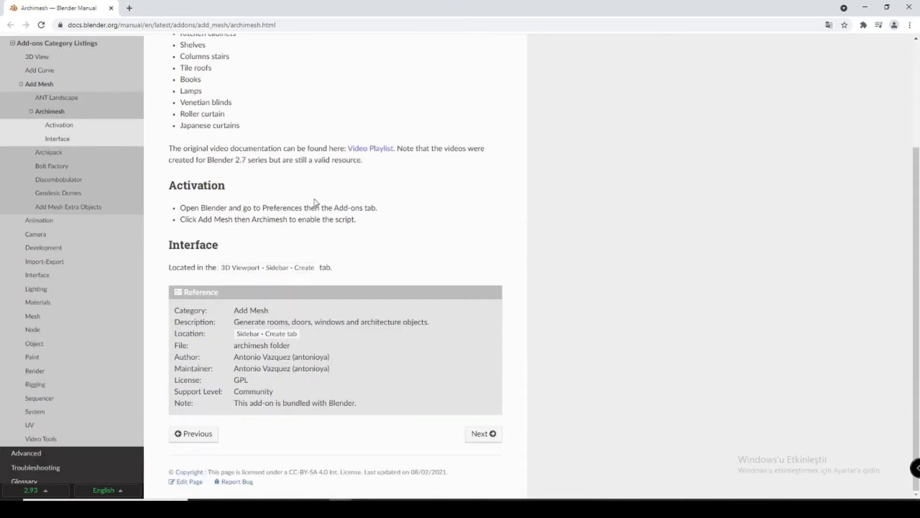
{"action": "left_click", "coordinate": [69, 140]}
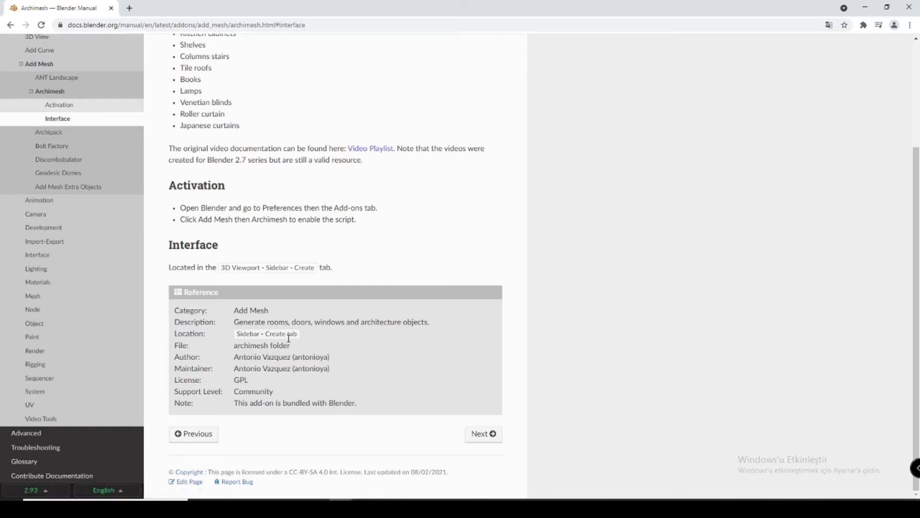
Browse the manual pages on the Archipack, Bolt Factory, Discombobulator and Geodesic Domes add-ons.
{"action": "left_click", "coordinate": [484, 434]}
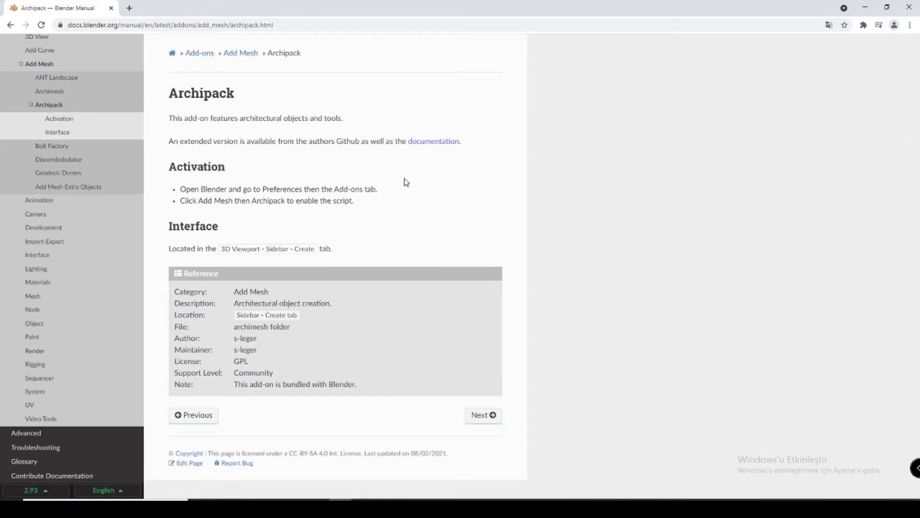
{"action": "left_click", "coordinate": [497, 417]}
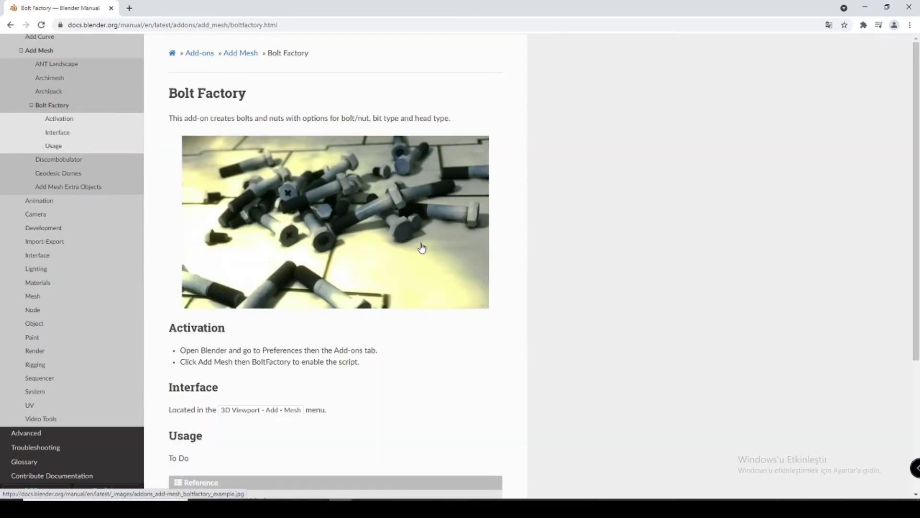
{"action": "scroll", "coordinate": [422, 248], "scroll_direction": "down", "scroll_amount": 4}
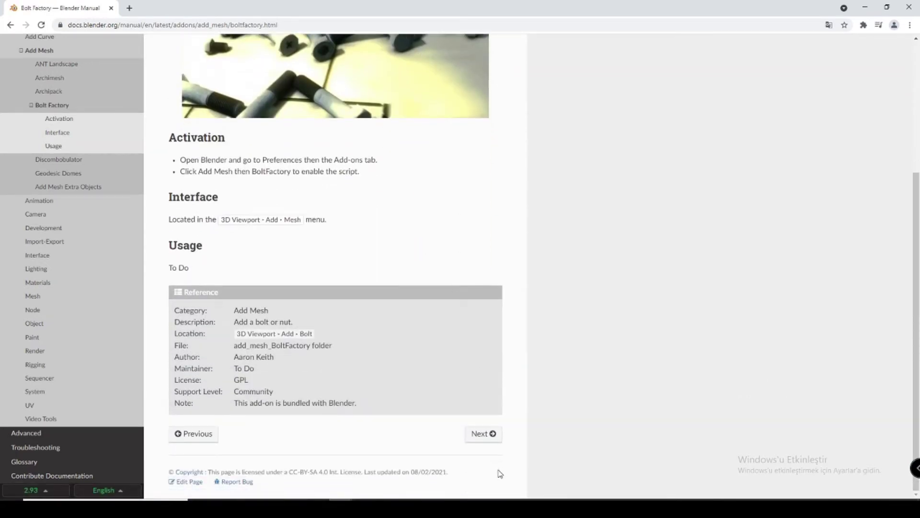
{"action": "left_click", "coordinate": [489, 434]}
{"action": "scroll", "coordinate": [439, 357], "scroll_direction": "down", "scroll_amount": 10}
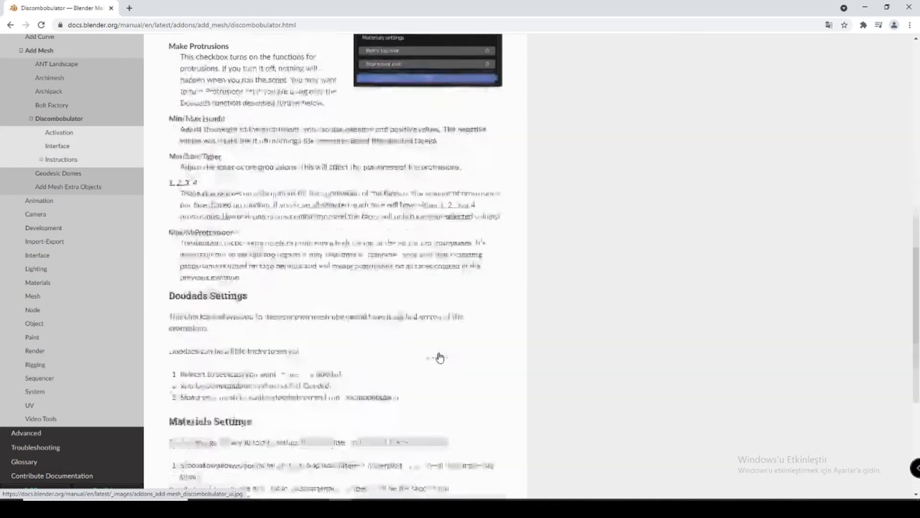
{"action": "scroll", "coordinate": [439, 357], "scroll_direction": "down", "scroll_amount": 3}
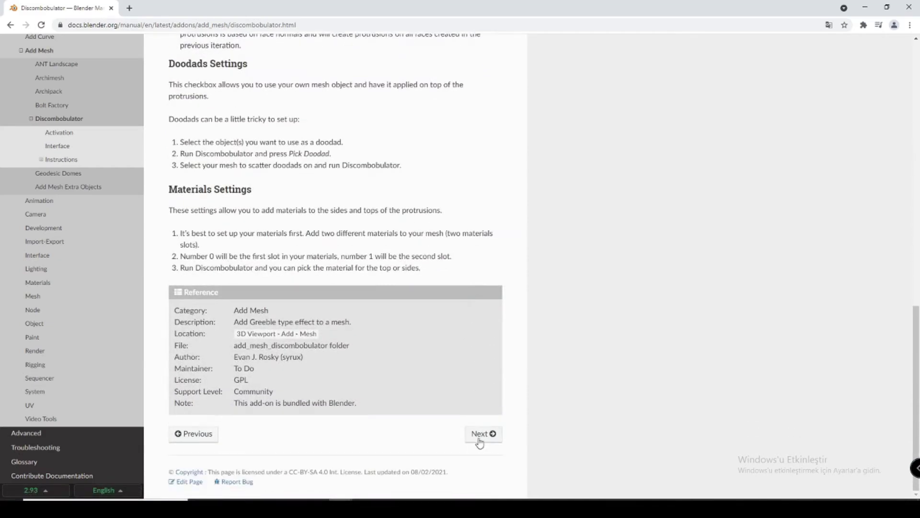
{"action": "left_click", "coordinate": [480, 434]}
{"action": "scroll", "coordinate": [422, 341], "scroll_direction": "down", "scroll_amount": 10}
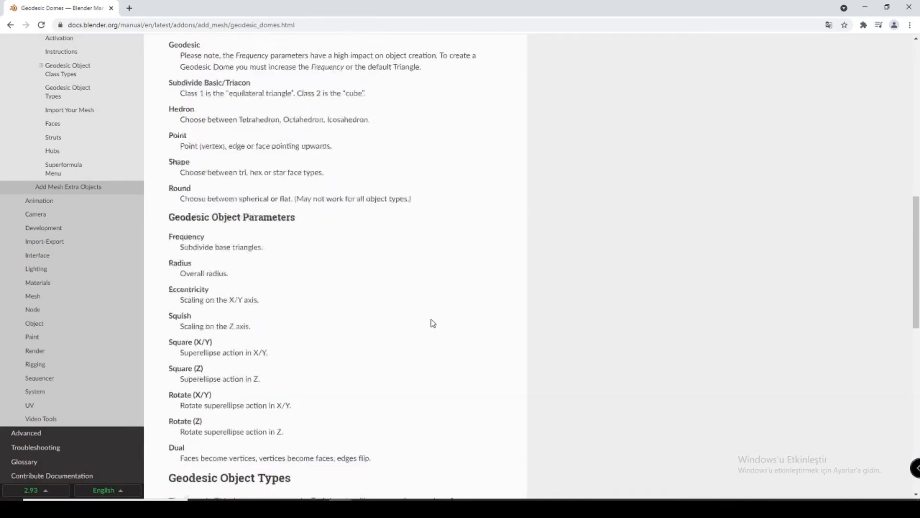
{"action": "scroll", "coordinate": [432, 322], "scroll_direction": "down", "scroll_amount": 5}
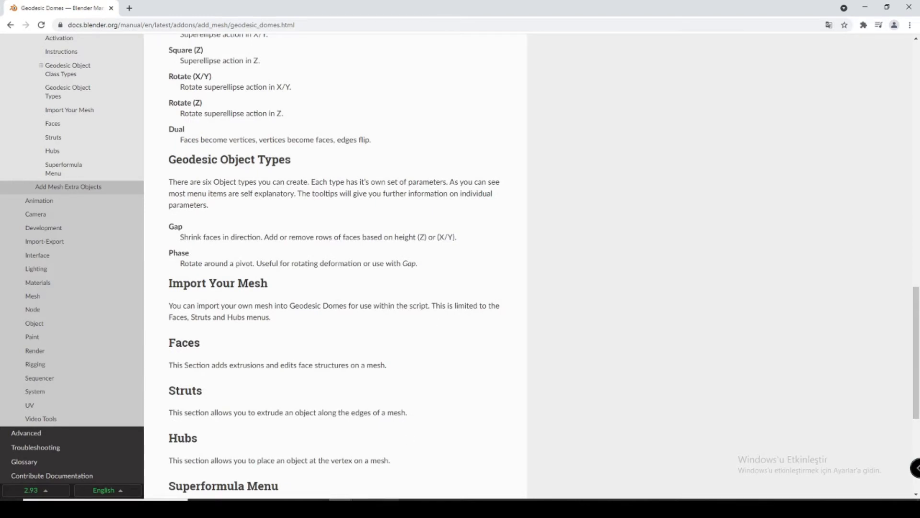
Switch back to Blender, deselect the cube and open the add-on preferences.
{"action": "left_click", "coordinate": [364, 500]}
{"action": "left_click", "coordinate": [409, 325]}
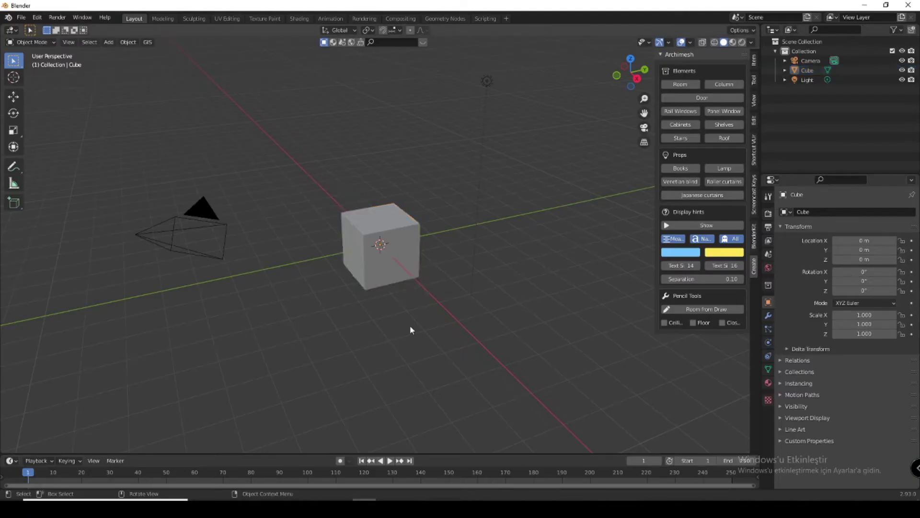
{"action": "left_click", "coordinate": [52, 18]}
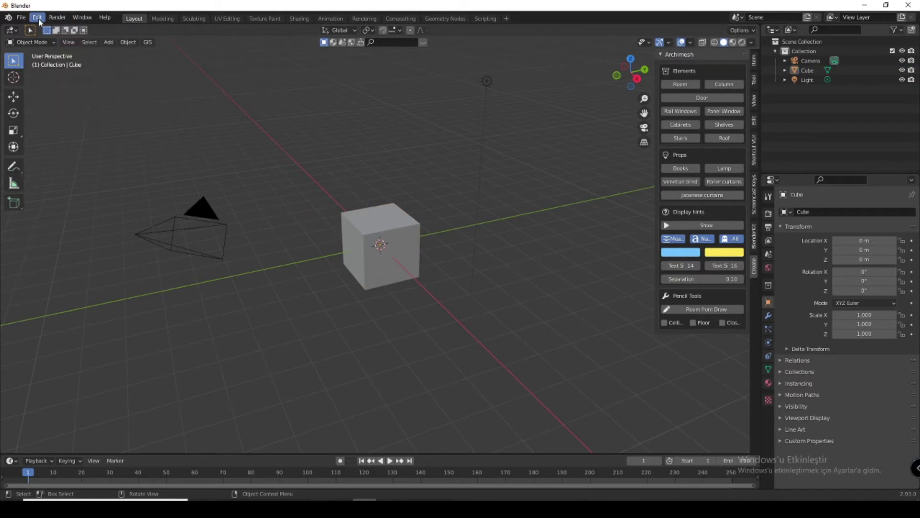
{"action": "left_click", "coordinate": [39, 19]}
{"action": "left_click", "coordinate": [63, 157]}
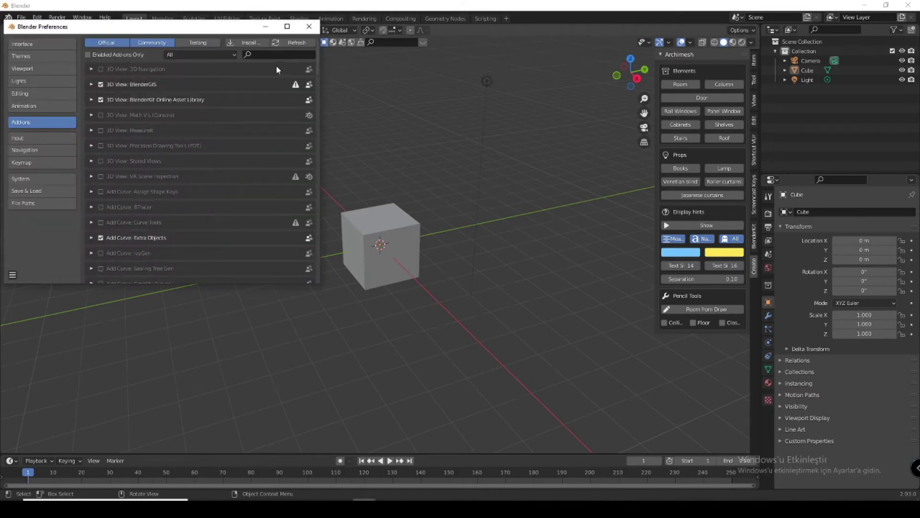
Search the add-ons list for "arc" to locate Archimesh.
{"action": "left_click", "coordinate": [269, 53]}
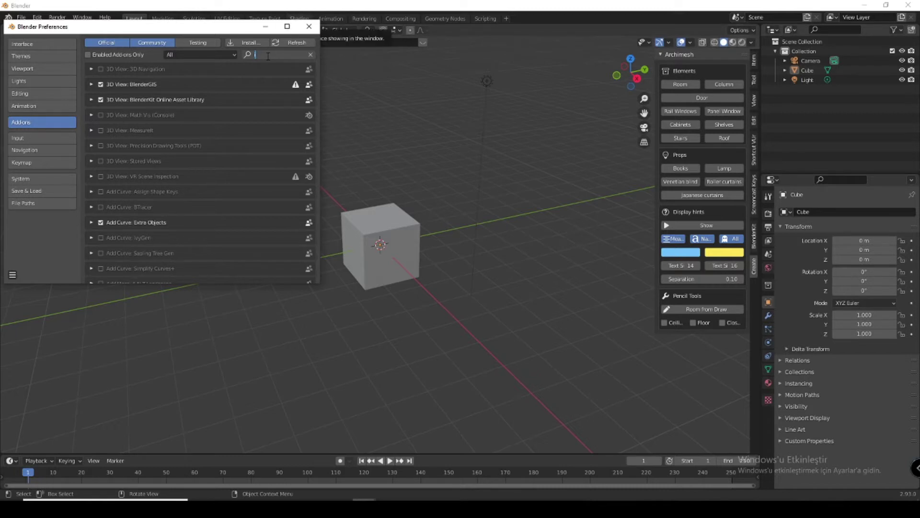
{"action": "type", "text": "ir"}
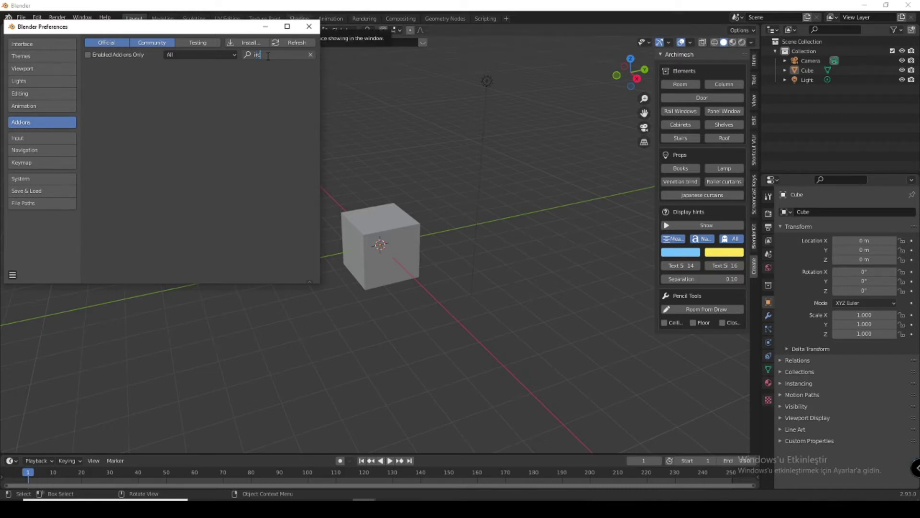
{"action": "key", "text": "BackSpace"}
{"action": "key", "text": "BackSpace"}
{"action": "type", "text": "arc"}
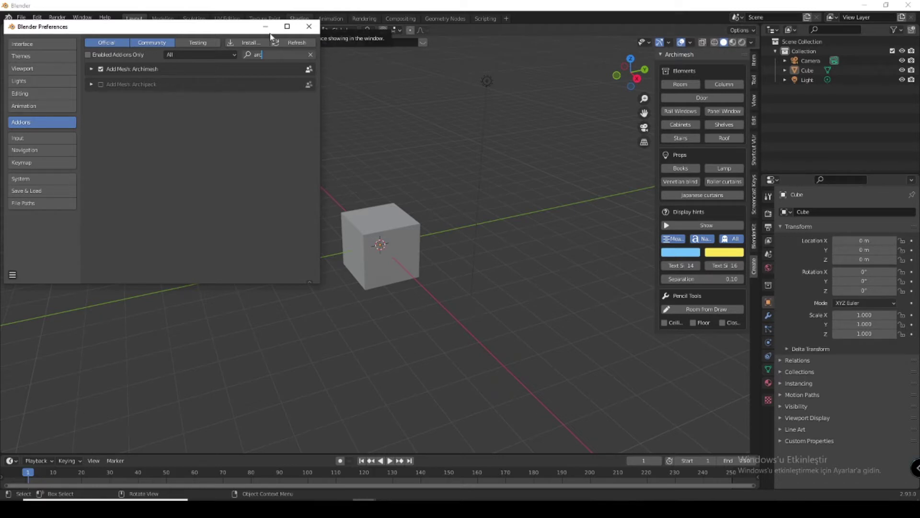
{"action": "key", "text": "Return"}
Save the preferences and close the preferences window.
{"action": "left_click", "coordinate": [13, 275]}
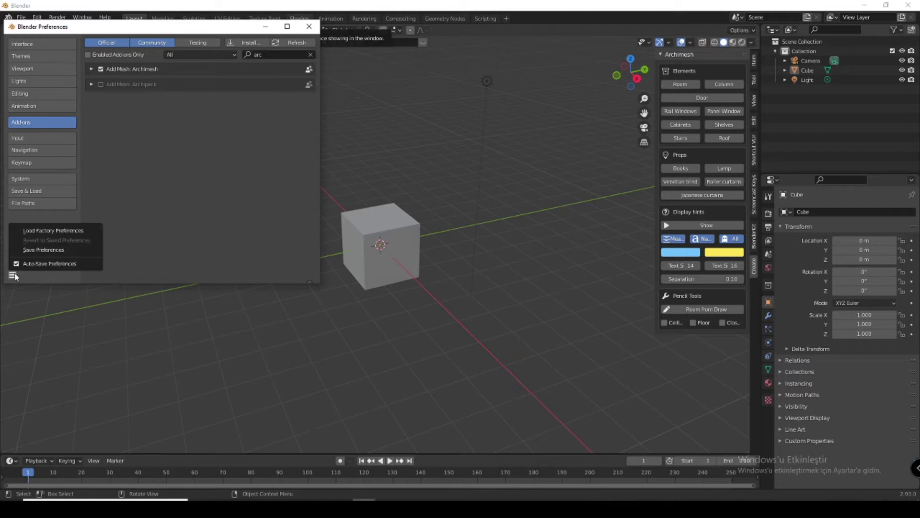
{"action": "left_click", "coordinate": [60, 250]}
{"action": "left_click", "coordinate": [309, 27]}
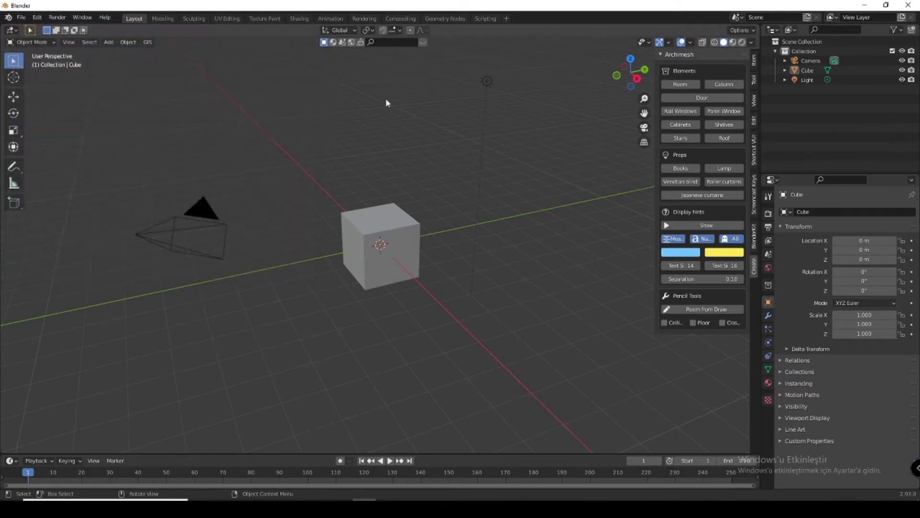
Turn on the Screencast Keys display and return to the Archimesh tools.
{"action": "key", "text": "n"}
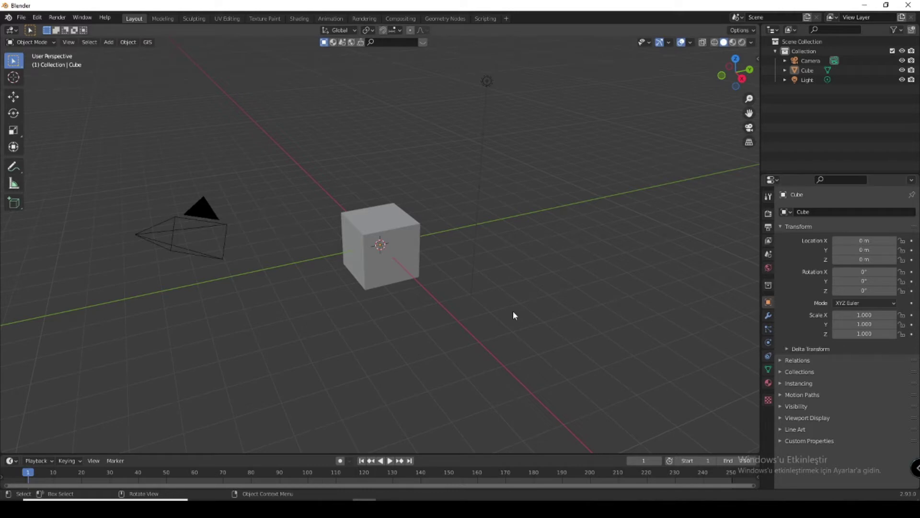
{"action": "key", "text": "n"}
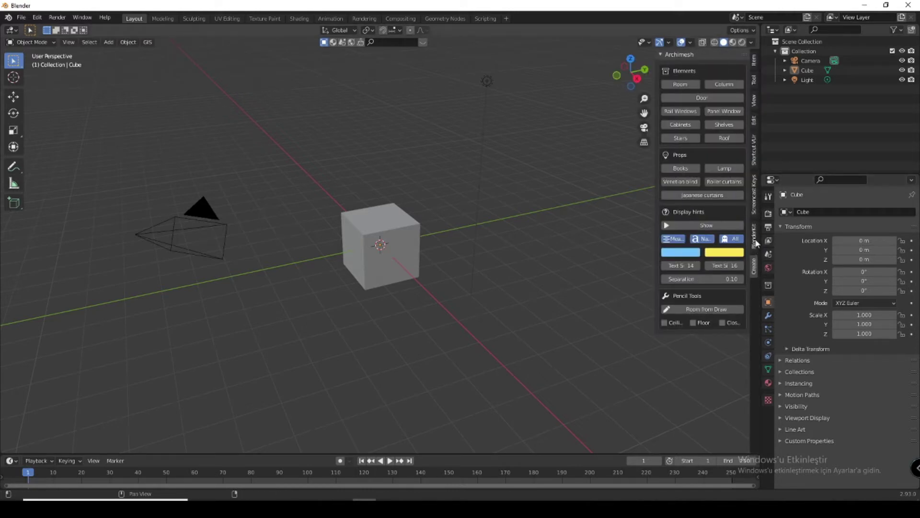
{"action": "left_click", "coordinate": [755, 199]}
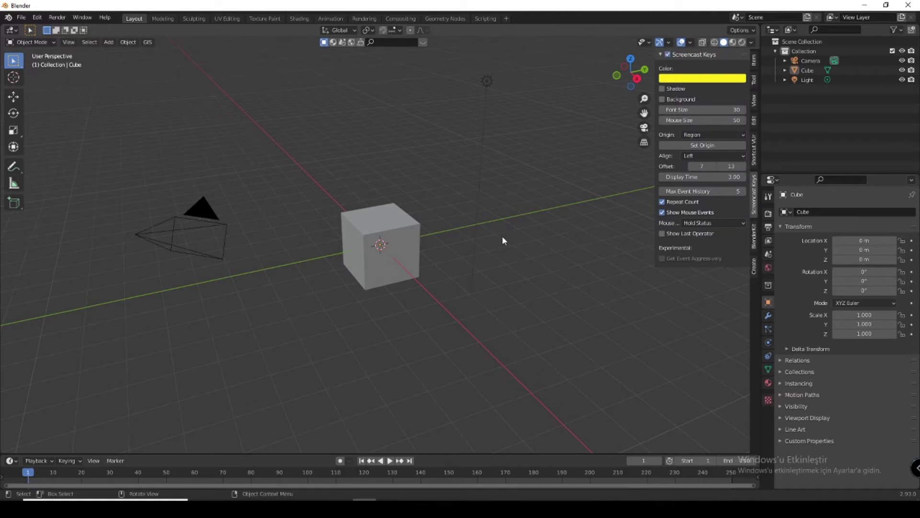
{"action": "key", "text": "n"}
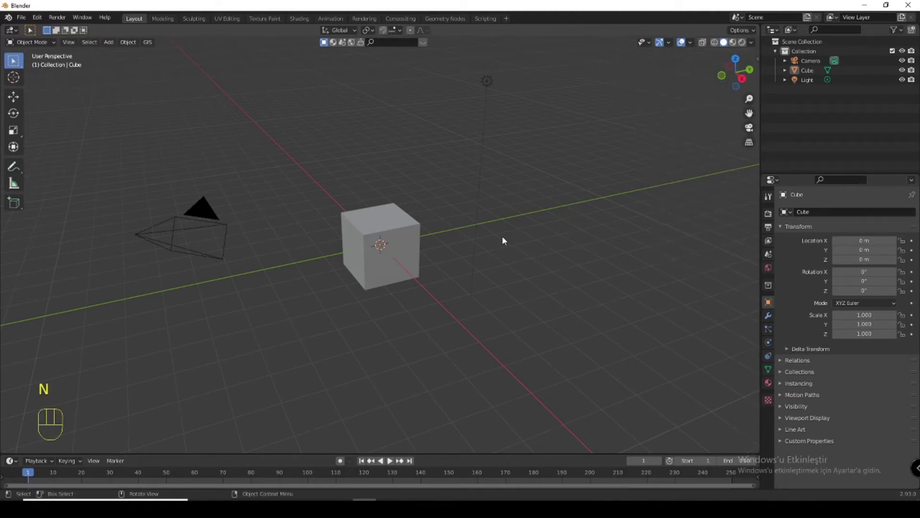
{"action": "key", "text": "n"}
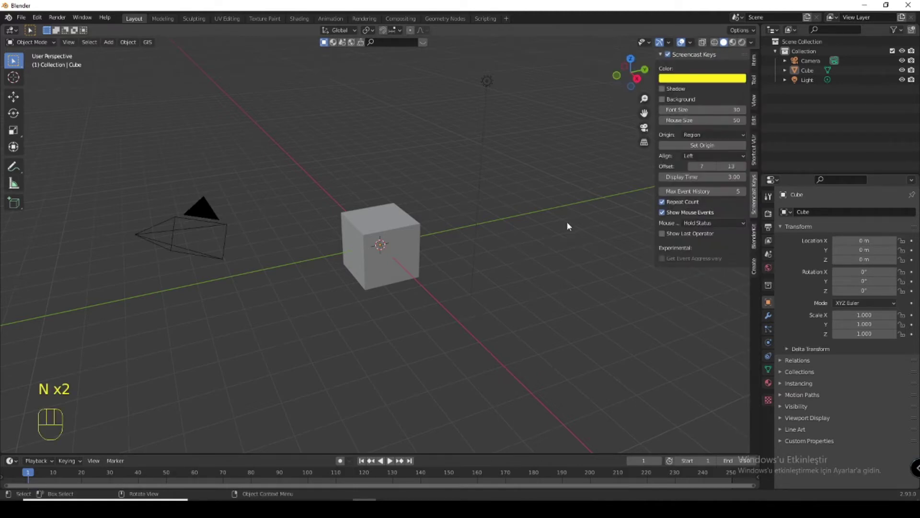
{"action": "left_click", "coordinate": [753, 272]}
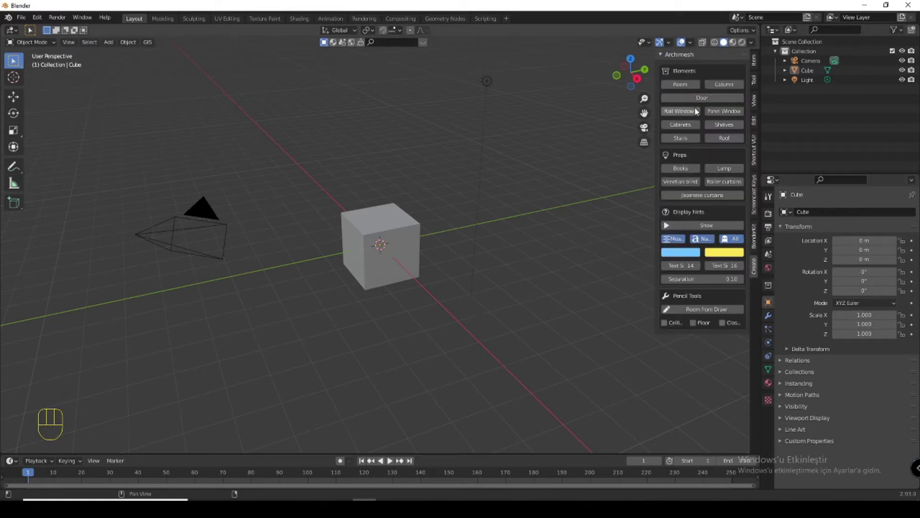
Delete the default cube from the scene.
{"action": "left_click", "coordinate": [380, 246]}
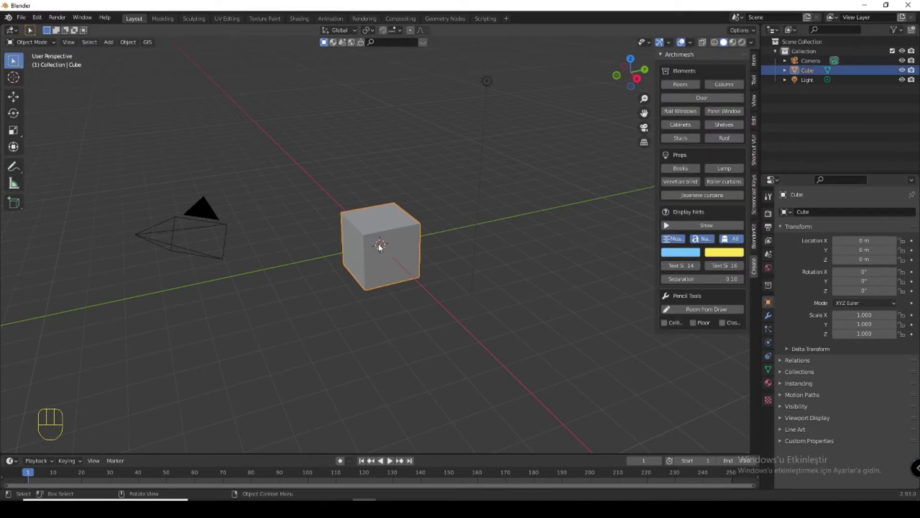
{"action": "key", "text": "x"}
{"action": "left_click", "coordinate": [380, 246]}
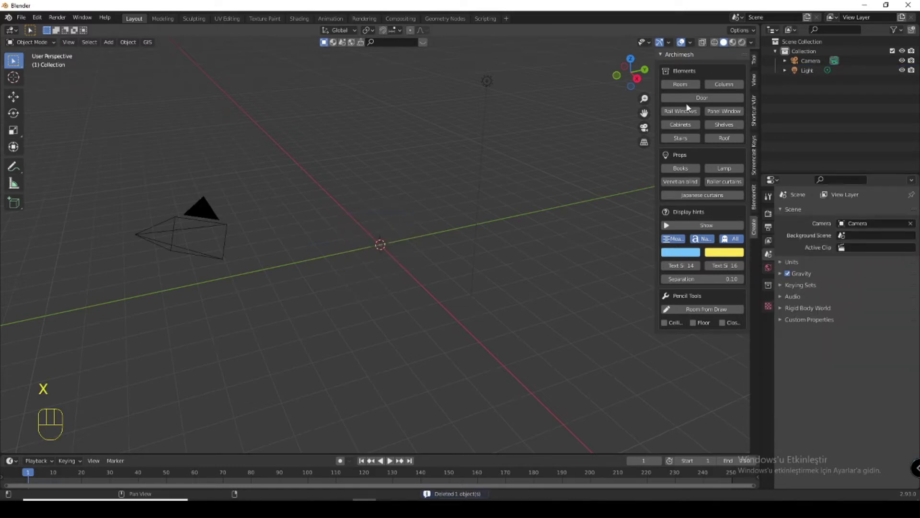
Add an Archimesh room at the scene origin and inspect its single wall from both sides.
{"action": "left_click", "coordinate": [681, 85]}
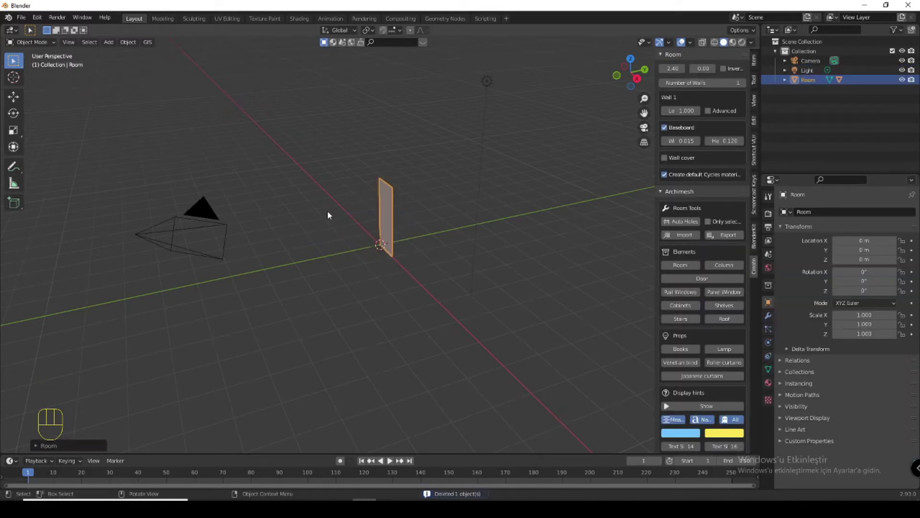
{"action": "middle_click_drag", "start_coordinate": [424, 205], "coordinate": [599, 220]}
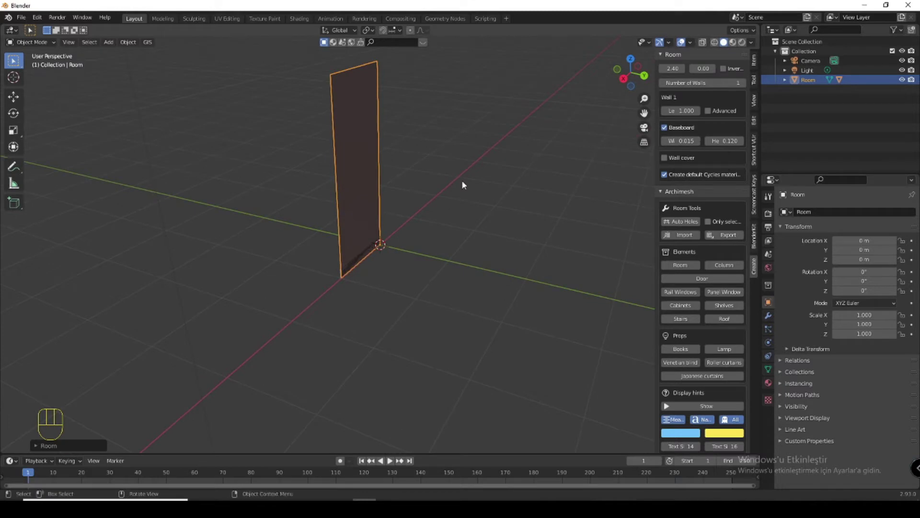
{"action": "middle_click_drag", "start_coordinate": [445, 187], "coordinate": [507, 194]}
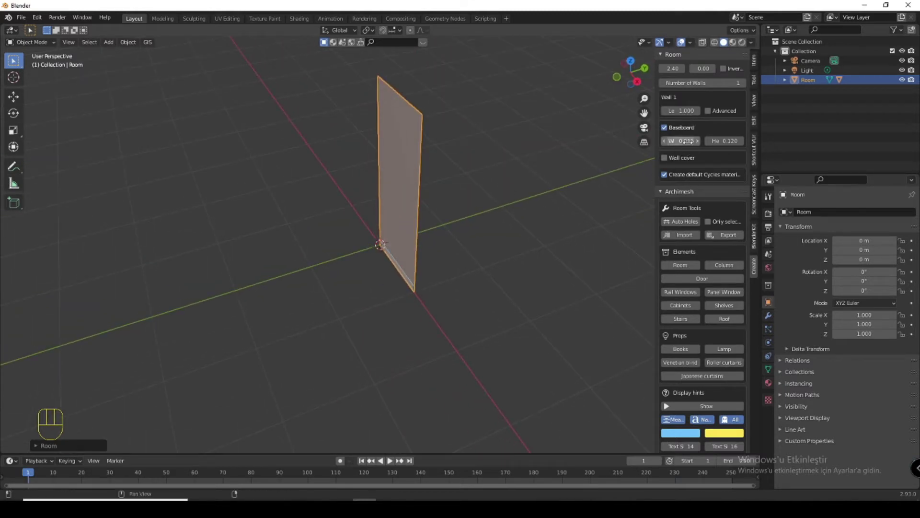
Set the width of the room's baseboard to 0.045.
{"action": "left_click_drag", "start_coordinate": [695, 142], "coordinate": [695, 140]}
{"action": "left_click", "coordinate": [664, 141]}
{"action": "left_click", "coordinate": [664, 142]}
{"action": "left_click", "coordinate": [664, 142]}
{"action": "left_click", "coordinate": [664, 142]}
{"action": "left_click", "coordinate": [664, 142]}
{"action": "left_click", "coordinate": [664, 142]}
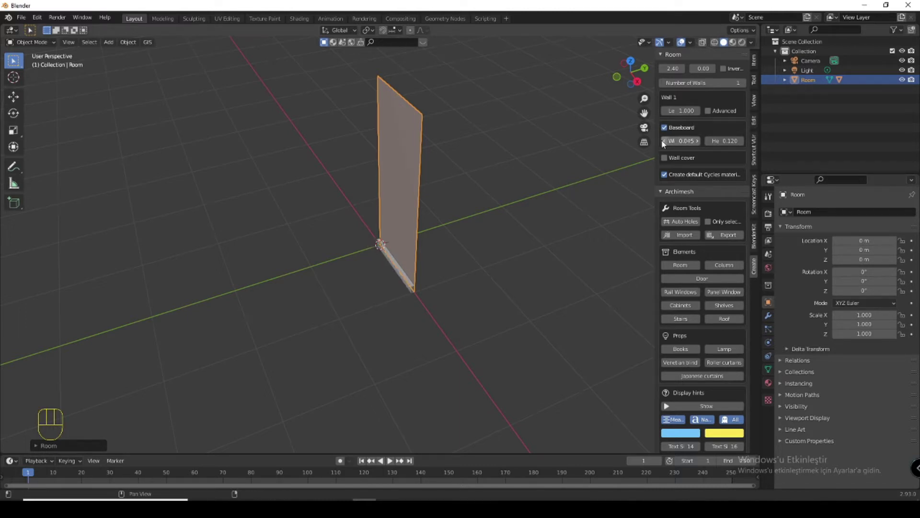
Set the length of the room's Wall 1 to 4.
{"action": "left_click_drag", "start_coordinate": [687, 110], "coordinate": [697, 111]}
{"action": "left_click", "coordinate": [687, 111]}
{"action": "type", "text": "4"}
{"action": "key", "text": "Return"}
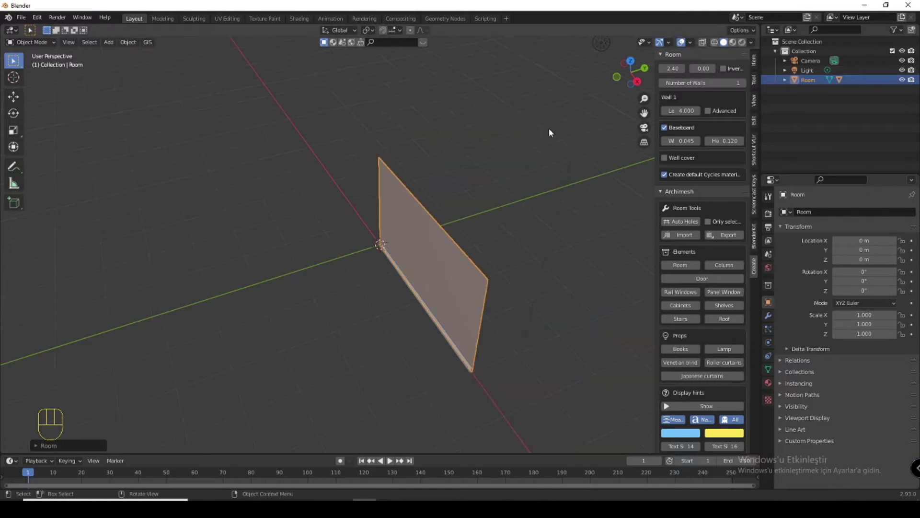
Add a second wall to the room with a length of 4, and raise the number of walls to 3.
{"action": "left_click", "coordinate": [743, 82]}
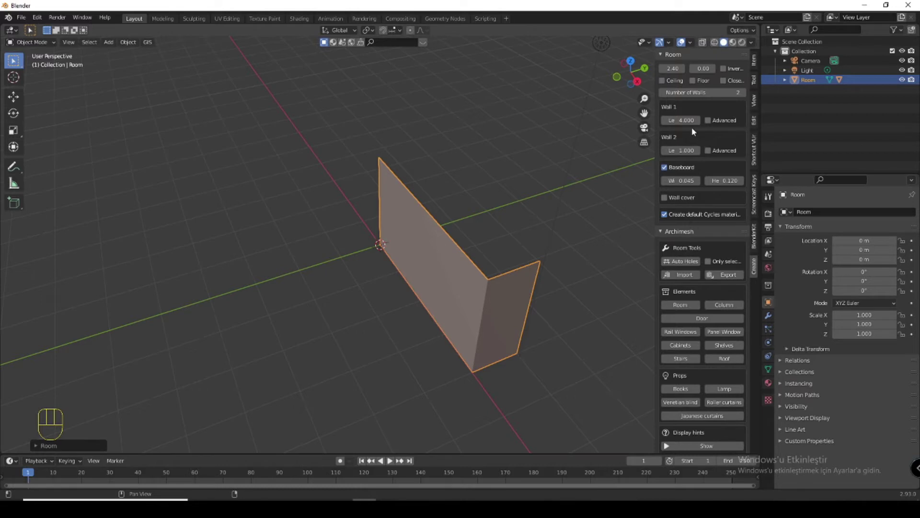
{"action": "left_click", "coordinate": [691, 153]}
{"action": "type", "text": "4"}
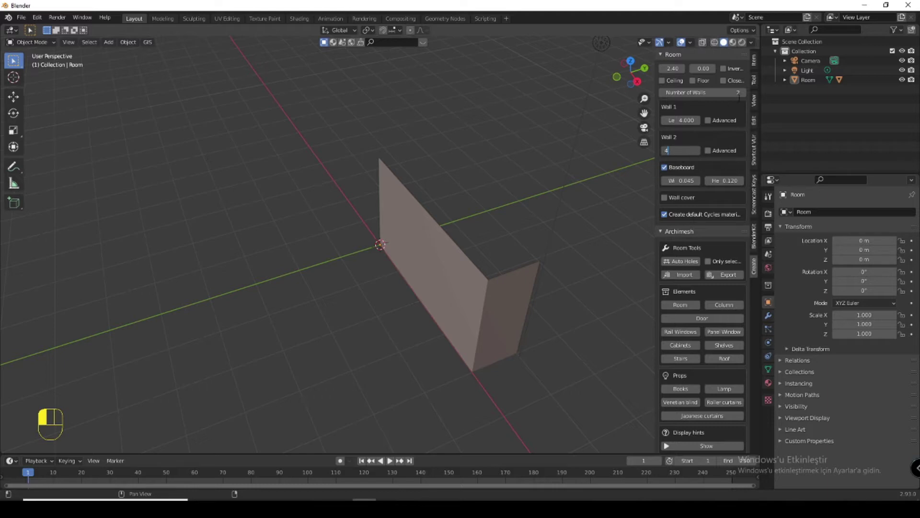
{"action": "left_click", "coordinate": [738, 92]}
{"action": "left_click", "coordinate": [738, 92]}
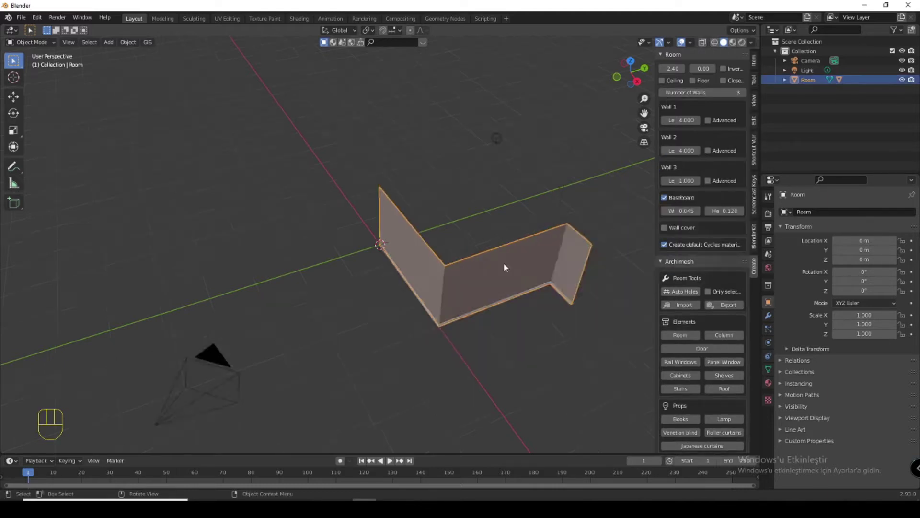
Set the length of the room's Wall 3 to -4.
{"action": "scroll", "coordinate": [503, 263], "scroll_direction": "down", "scroll_amount": 2}
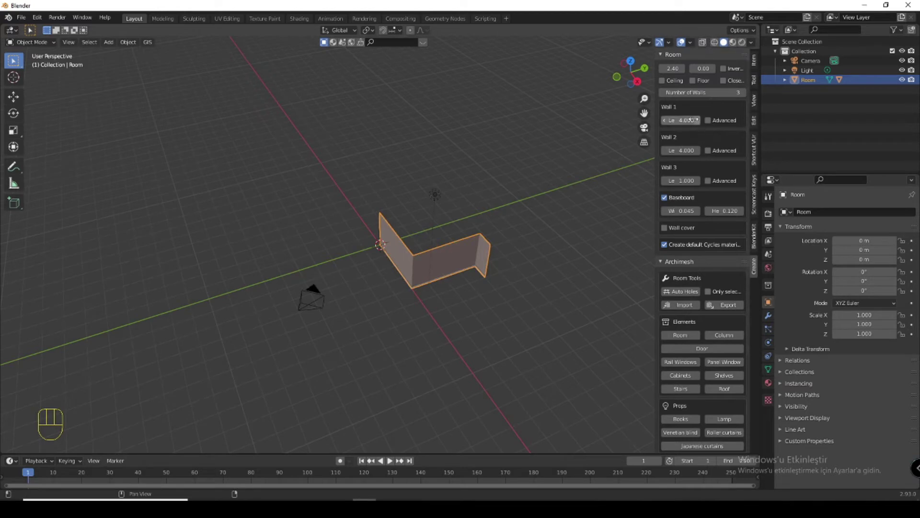
{"action": "left_click", "coordinate": [680, 180]}
{"action": "type", "text": "4"}
{"action": "key", "text": "Return"}
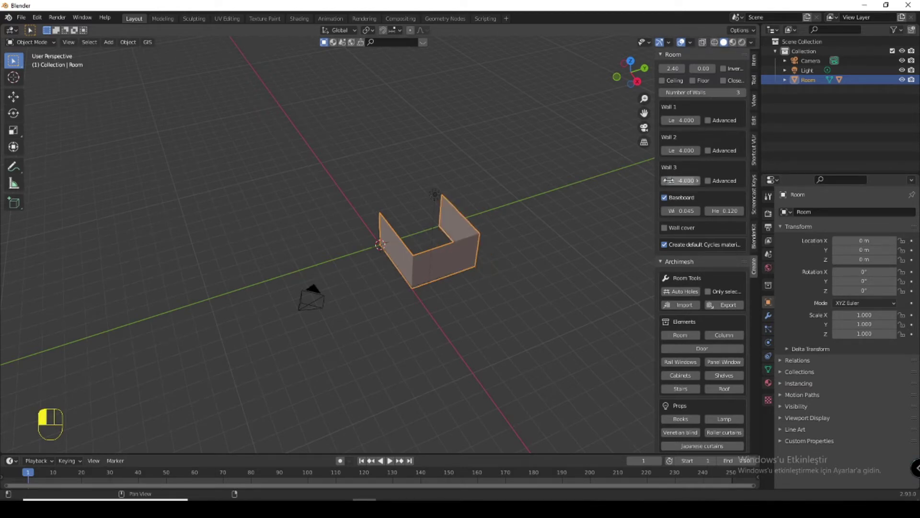
Add a fourth wall to the room and set its length to -4 to complete the enclosure.
{"action": "left_click", "coordinate": [742, 92]}
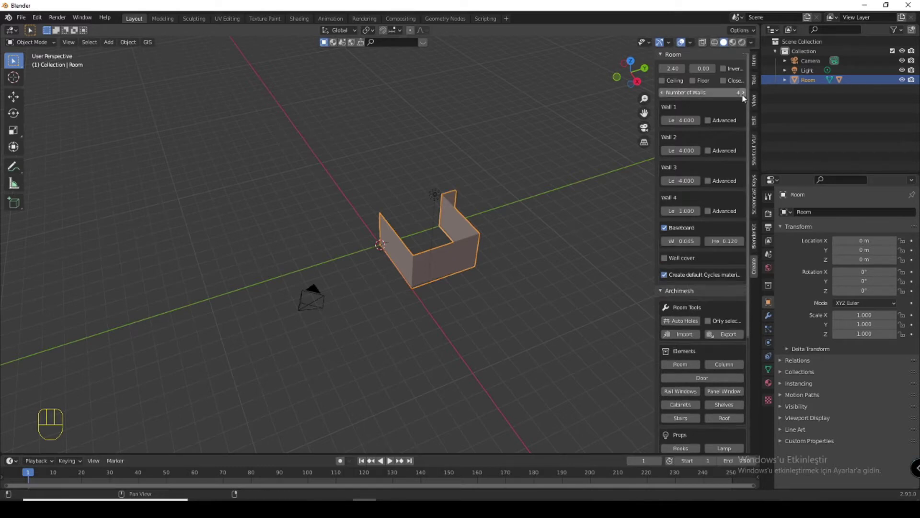
{"action": "left_click", "coordinate": [674, 210]}
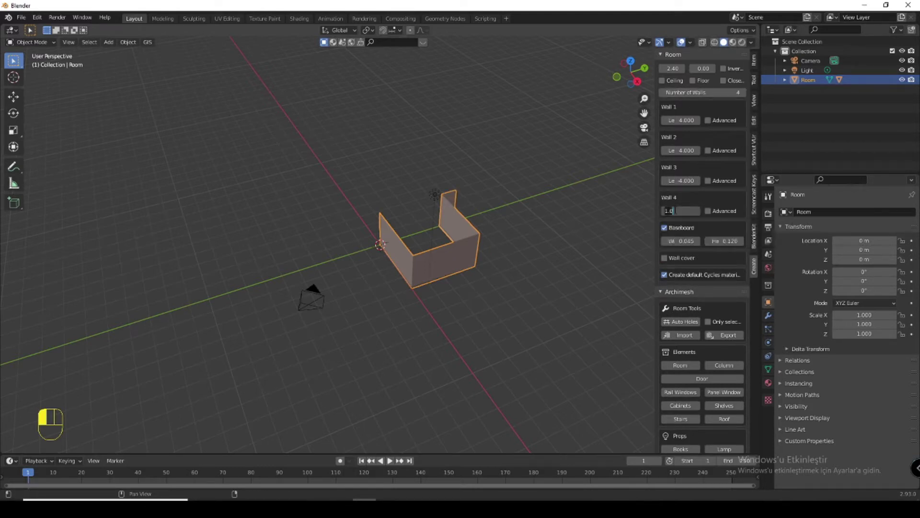
{"action": "type", "text": "4"}
{"action": "key", "text": "Return"}
{"action": "middle_click_drag", "start_coordinate": [537, 243], "coordinate": [475, 229]}
{"action": "scroll", "coordinate": [458, 240], "scroll_direction": "up", "scroll_amount": 6}
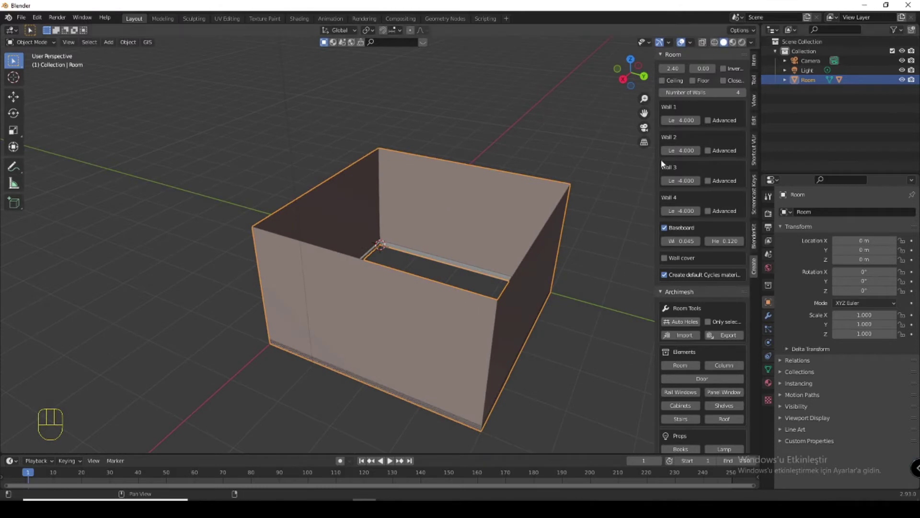
Add a floor to the room and reselect the room object.
{"action": "left_click", "coordinate": [692, 80]}
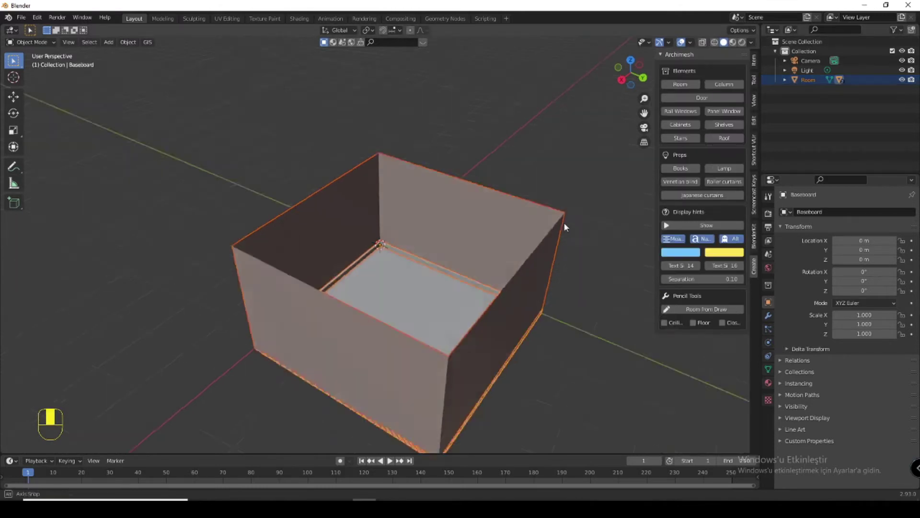
{"action": "middle_click_drag", "start_coordinate": [562, 235], "coordinate": [568, 206]}
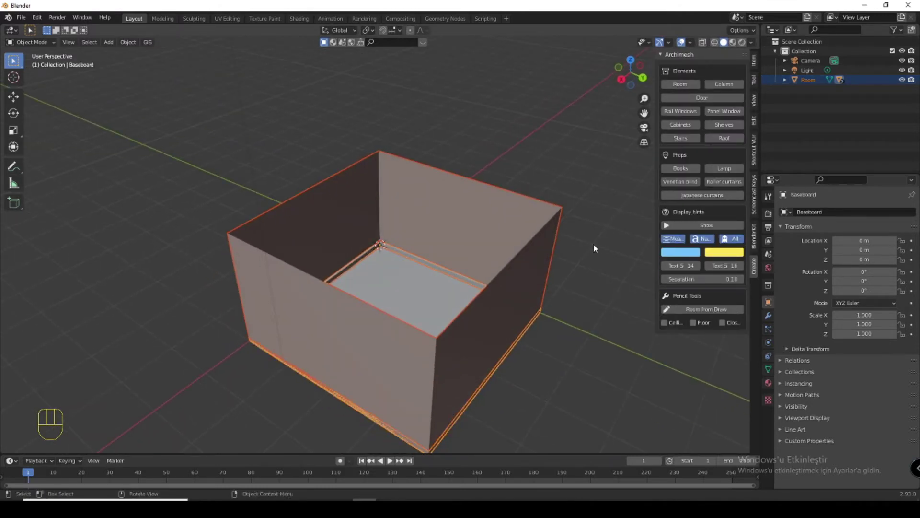
{"action": "left_click", "coordinate": [501, 262]}
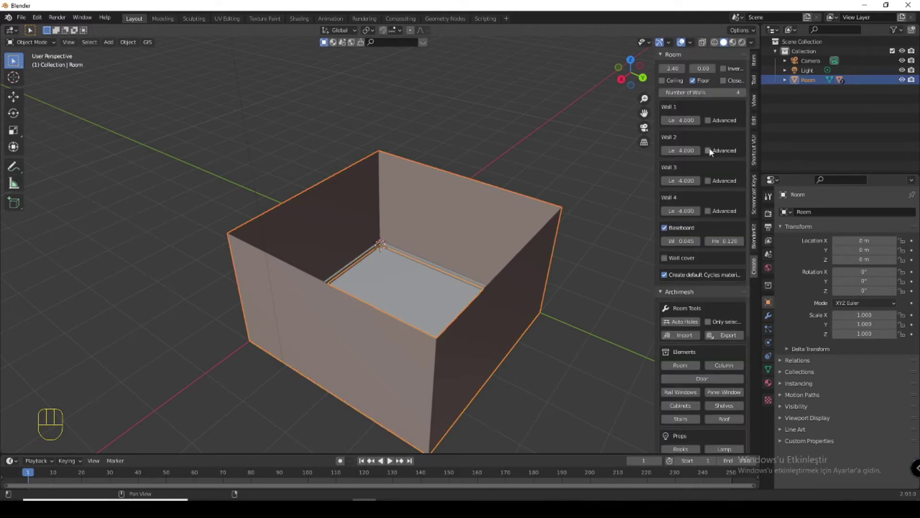
Turn the room's ceiling on and off again, and enable the option that closes the walls.
{"action": "left_click", "coordinate": [673, 81]}
{"action": "left_click", "coordinate": [673, 81]}
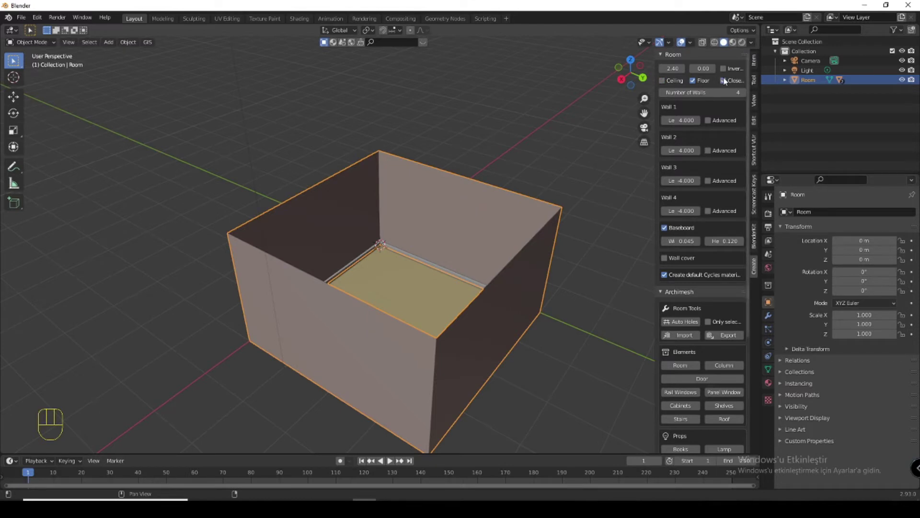
{"action": "middle_click_drag", "start_coordinate": [593, 172], "coordinate": [561, 147]}
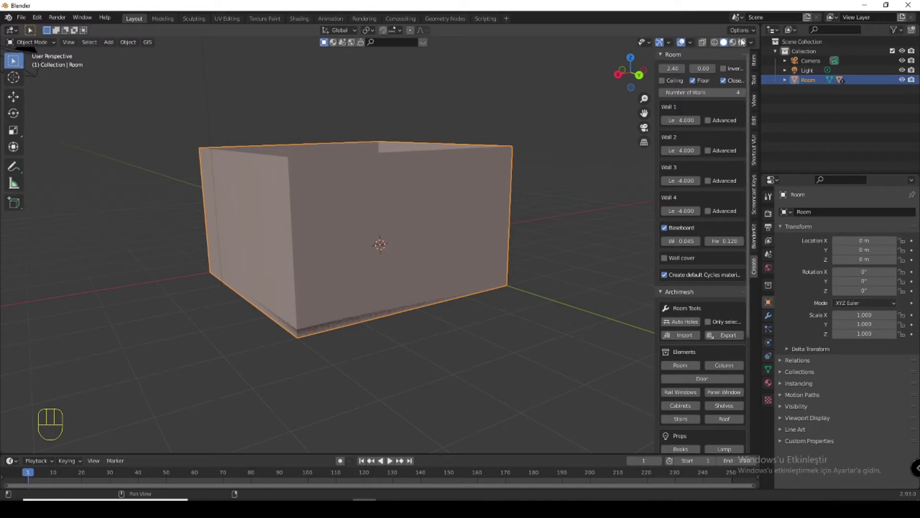
Set the room height to 2.60.
{"action": "middle_click_drag", "start_coordinate": [623, 72], "coordinate": [658, 85]}
{"action": "left_click", "coordinate": [670, 68]}
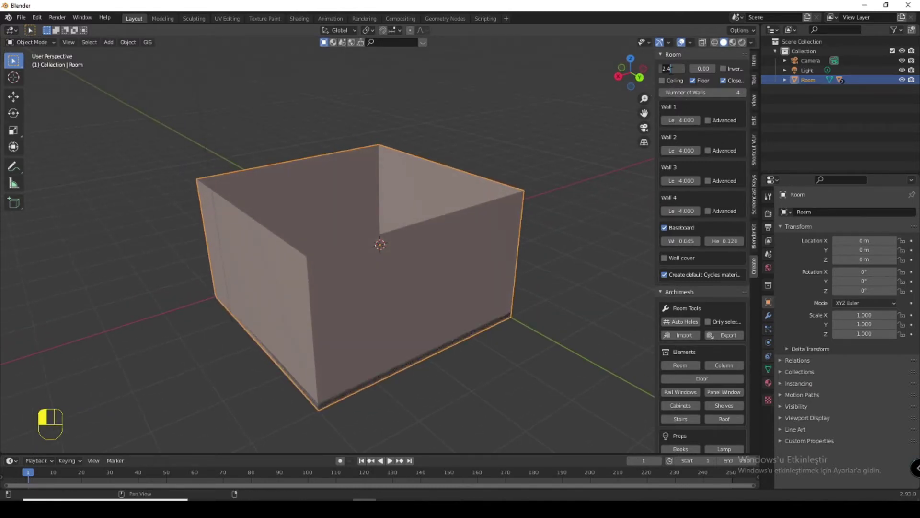
{"action": "type", "text": "2"}
{"action": "key", "text": "Return"}
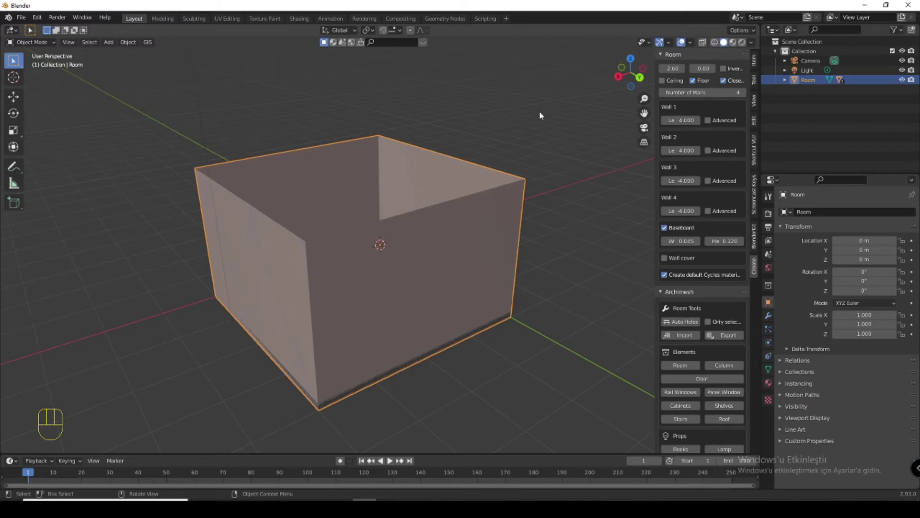
Enable the advanced options for Wall 2 and make it a curved wall.
{"action": "middle_click_drag", "start_coordinate": [523, 138], "coordinate": [365, 221]}
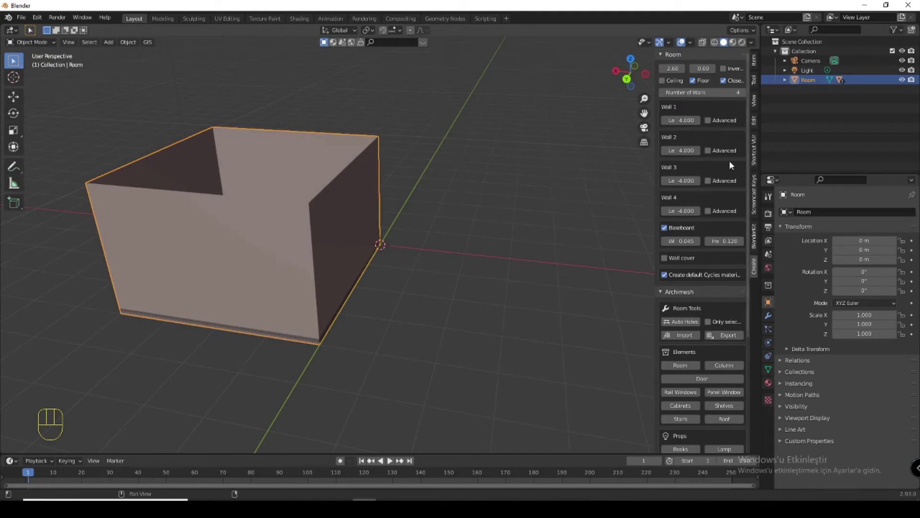
{"action": "left_click", "coordinate": [707, 151]}
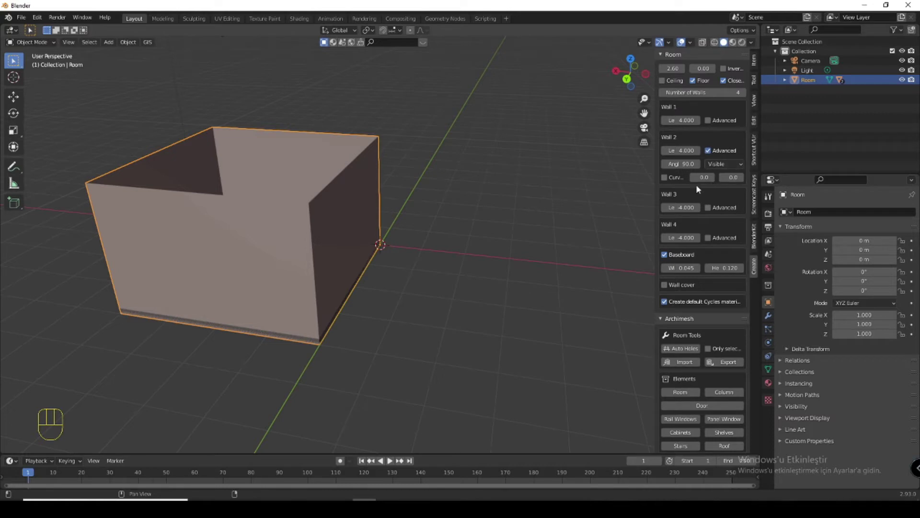
{"action": "left_click", "coordinate": [664, 178]}
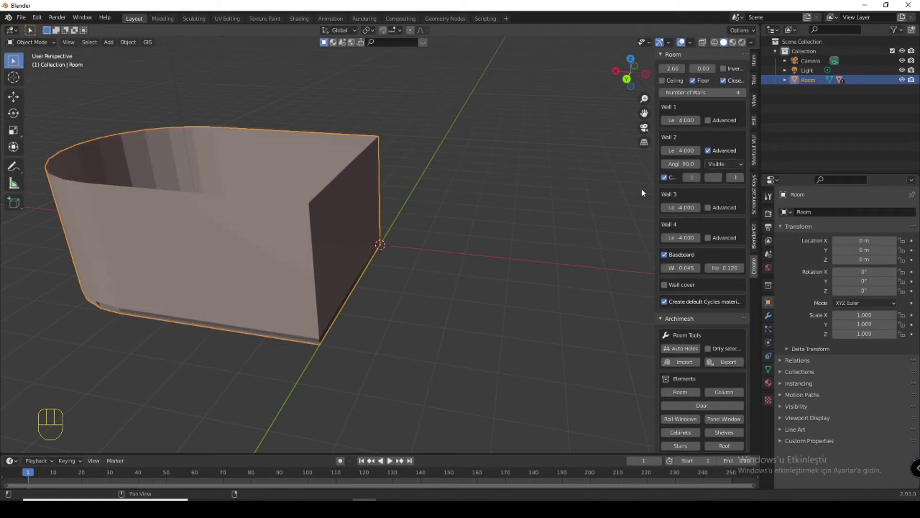
{"action": "middle_click_drag", "start_coordinate": [477, 219], "coordinate": [271, 264]}
{"action": "scroll", "coordinate": [258, 262], "scroll_direction": "down", "scroll_amount": 4}
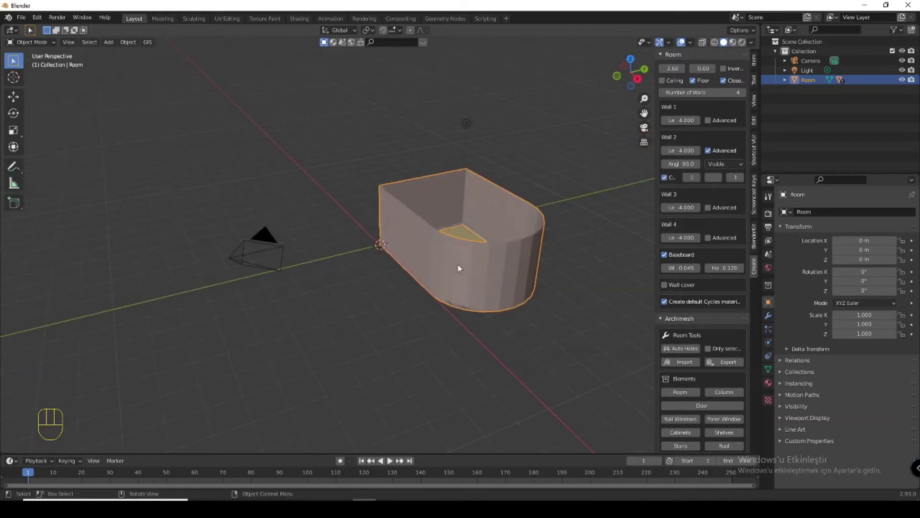
{"action": "middle_click_drag", "start_coordinate": [457, 263], "coordinate": [443, 267]}
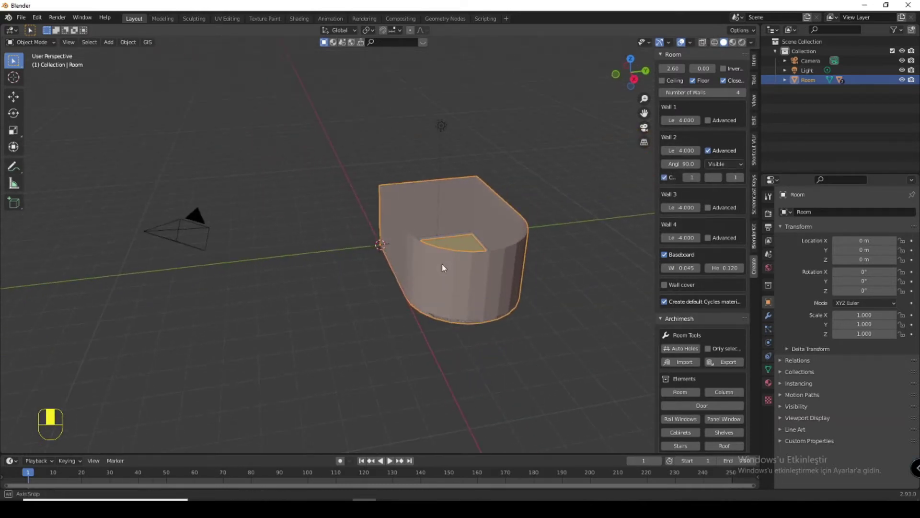
Switch Wall 2's visibility option to Wall, and set it back to Visible.
{"action": "left_click", "coordinate": [729, 165]}
{"action": "left_click", "coordinate": [718, 196]}
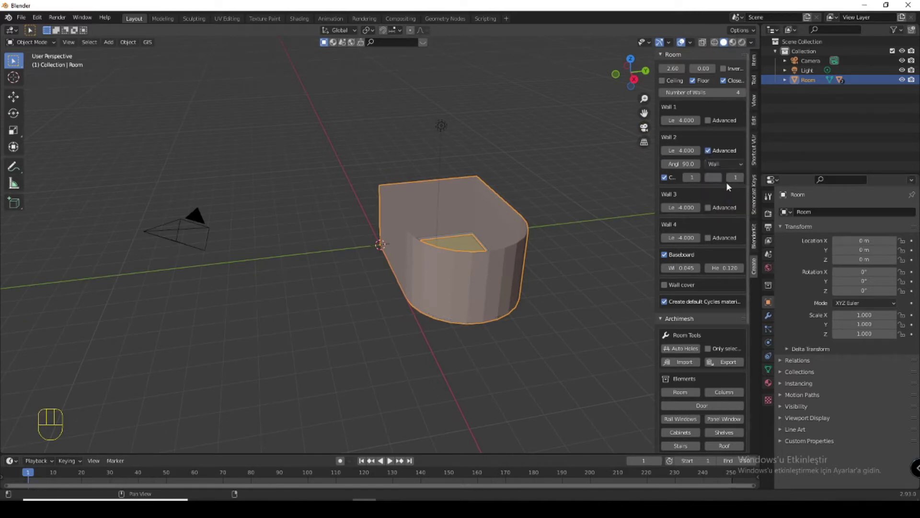
{"action": "left_click", "coordinate": [727, 162]}
{"action": "left_click", "coordinate": [729, 176]}
Increase the curve factor of Wall 2 so it bulges further out, and view the room from another side.
{"action": "left_click", "coordinate": [700, 178]}
{"action": "left_click", "coordinate": [700, 179]}
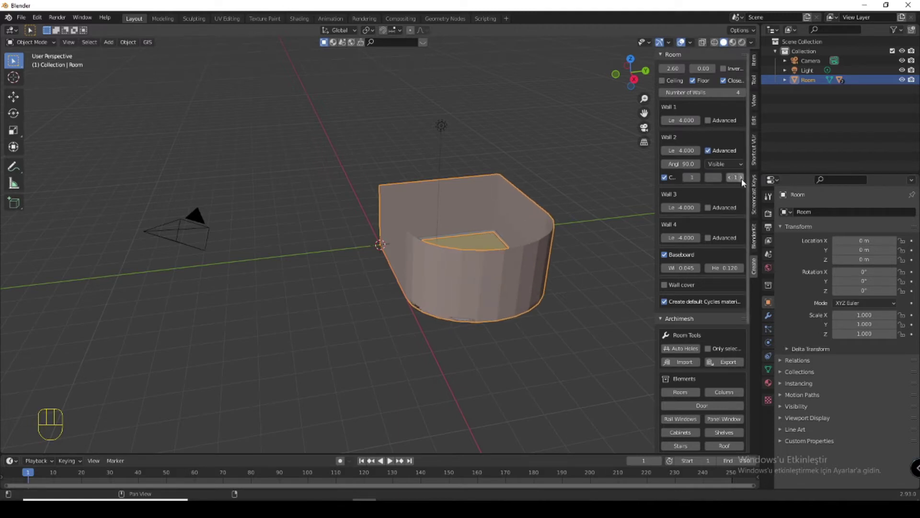
{"action": "middle_click_drag", "start_coordinate": [487, 274], "coordinate": [413, 275]}
{"action": "middle_click_drag", "start_coordinate": [455, 306], "coordinate": [378, 269]}
Examine the room's mesh in Edit Mode, and return to Object Mode.
{"action": "key", "text": "Tab"}
{"action": "left_click", "coordinate": [322, 237]}
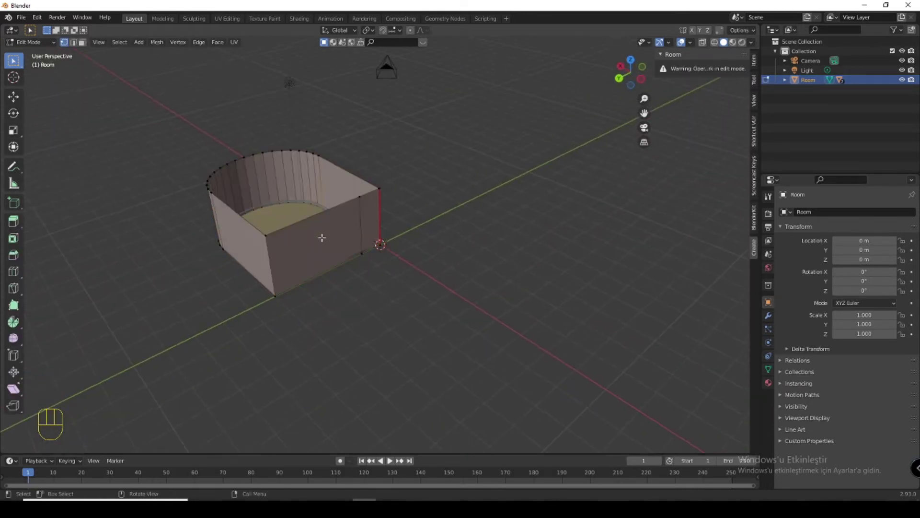
{"action": "middle_click_drag", "start_coordinate": [350, 223], "coordinate": [378, 212]}
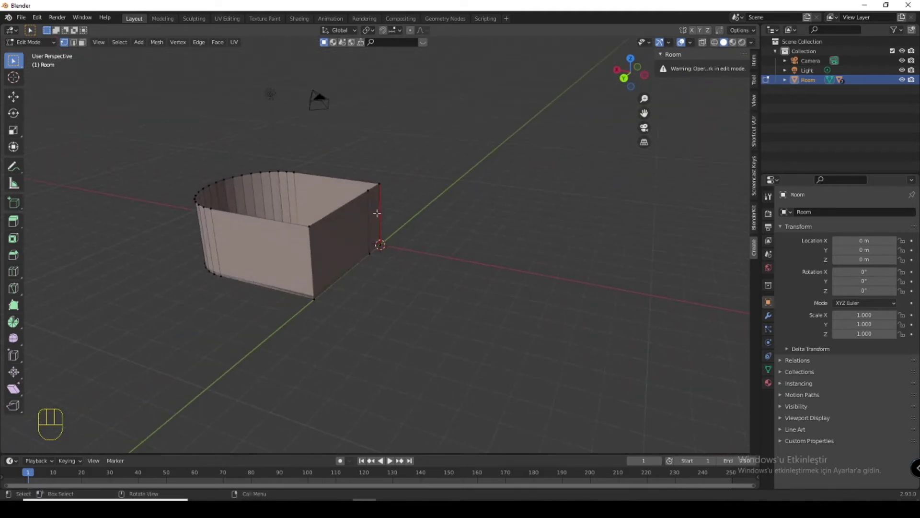
{"action": "key", "text": "Tab"}
Add an Archimesh column at the scene origin and open its creation settings.
{"action": "scroll", "coordinate": [687, 263], "scroll_direction": "down", "scroll_amount": 8}
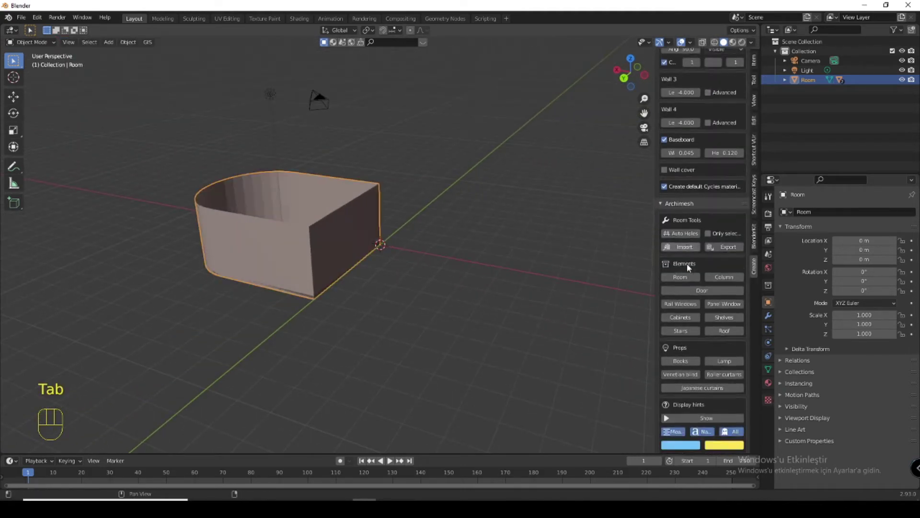
{"action": "scroll", "coordinate": [686, 263], "scroll_direction": "down", "scroll_amount": 3}
{"action": "middle_click_drag", "start_coordinate": [460, 271], "coordinate": [370, 248]}
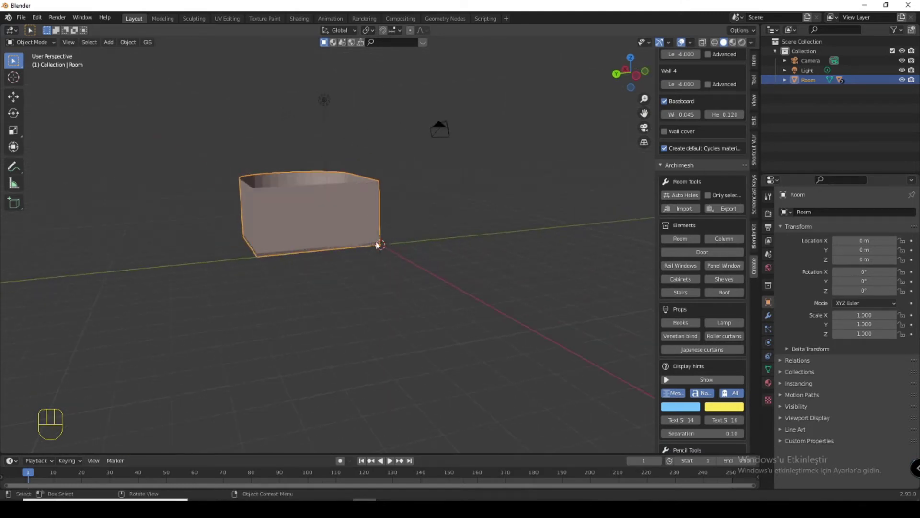
{"action": "left_click", "coordinate": [728, 239]}
{"action": "middle_click_drag", "start_coordinate": [586, 272], "coordinate": [487, 281]}
{"action": "scroll", "coordinate": [487, 281], "scroll_direction": "up", "scroll_amount": 5}
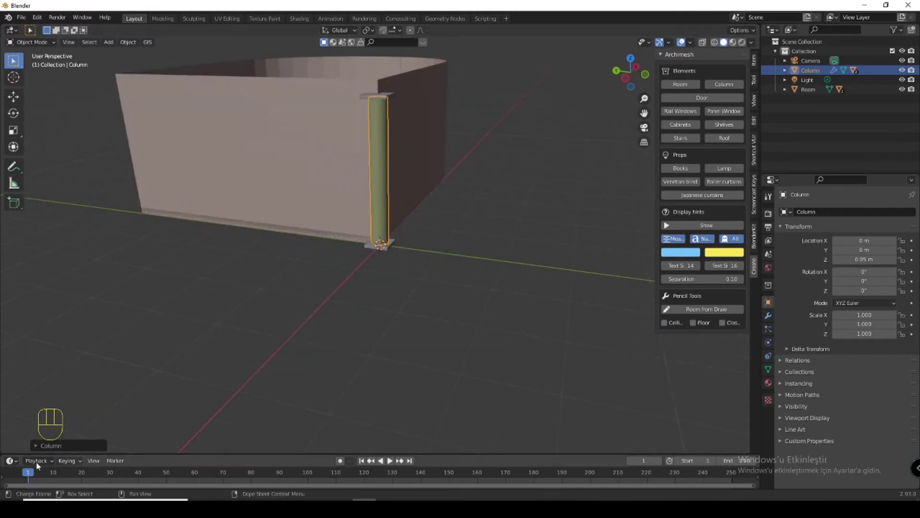
{"action": "left_click", "coordinate": [40, 445]}
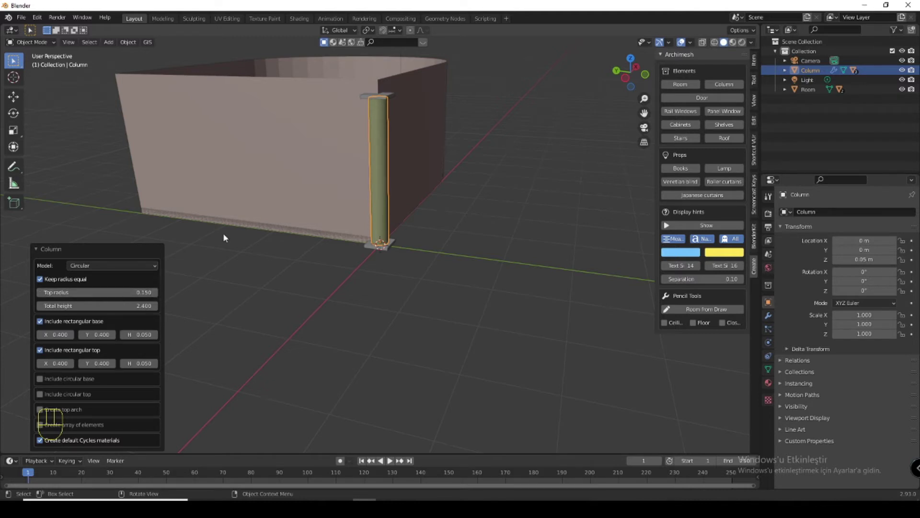
Change the column model to Rectangular and back to Circular.
{"action": "left_click", "coordinate": [85, 267]}
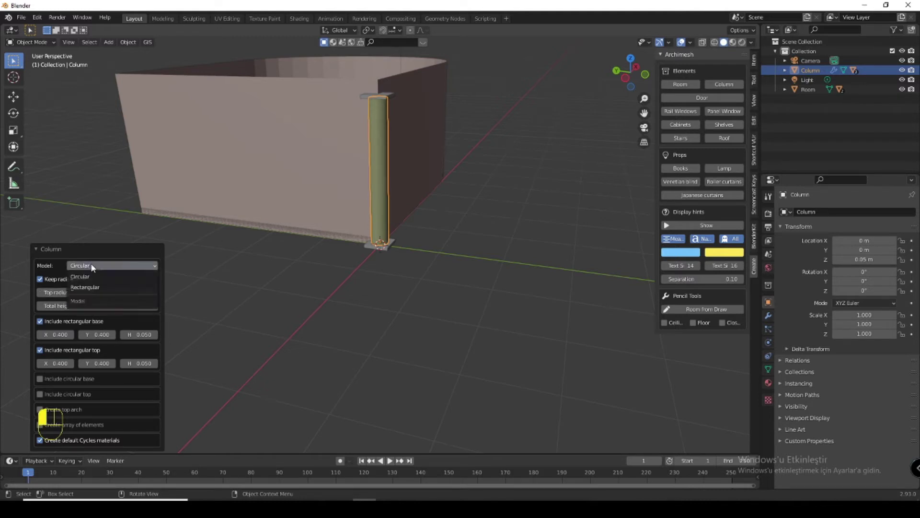
{"action": "left_click", "coordinate": [90, 287]}
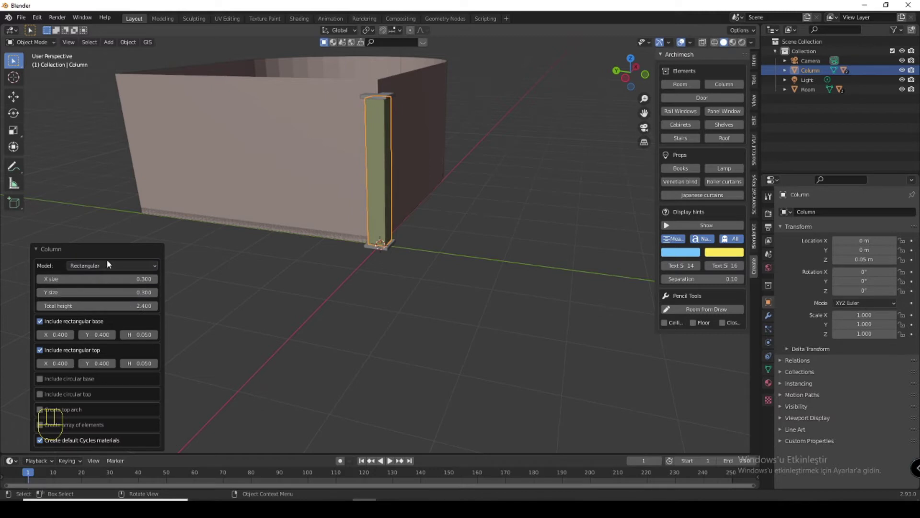
{"action": "left_click", "coordinate": [107, 261]}
{"action": "left_click", "coordinate": [102, 278]}
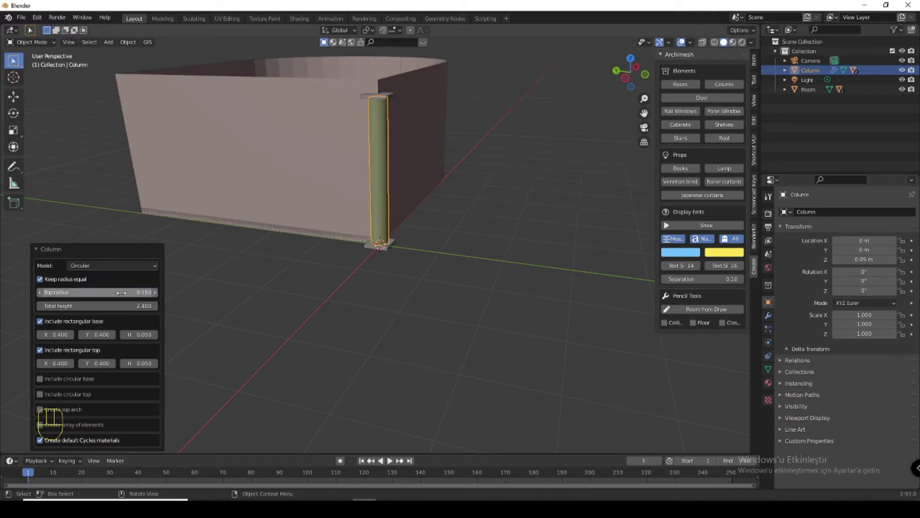
Adjust the column's top radius to 0.210.
{"action": "mouse_move", "coordinate": [151, 291]}
{"action": "left_mouse_down"}
{"action": "mouse_move", "coordinate": [172, 293]}
{"action": "mouse_move", "coordinate": [152, 295]}
{"action": "left_mouse_up"}
{"action": "left_click", "coordinate": [153, 293]}
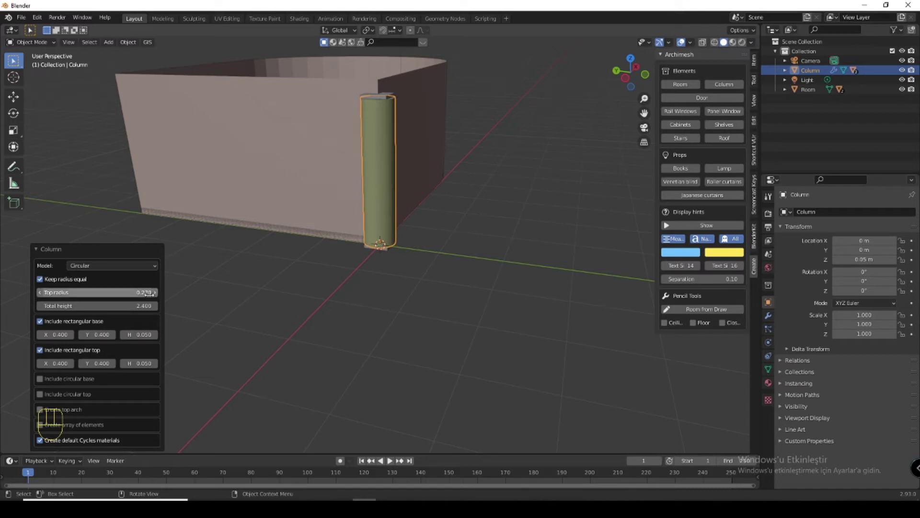
{"action": "left_click", "coordinate": [38, 292]}
{"action": "left_click", "coordinate": [39, 293]}
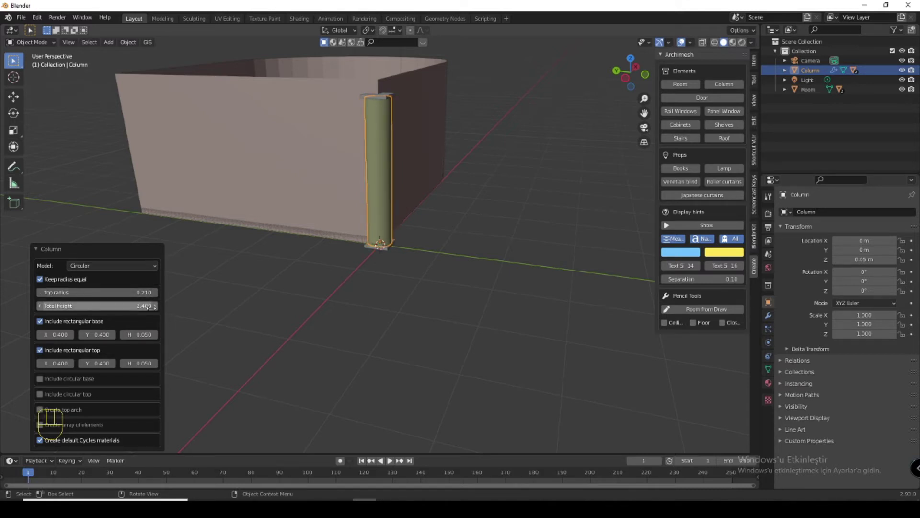
Raise the column's total height to 2.610.
{"action": "left_click", "coordinate": [156, 306]}
{"action": "left_click", "coordinate": [156, 305]}
{"action": "left_click", "coordinate": [156, 305]}
{"action": "left_click", "coordinate": [155, 306]}
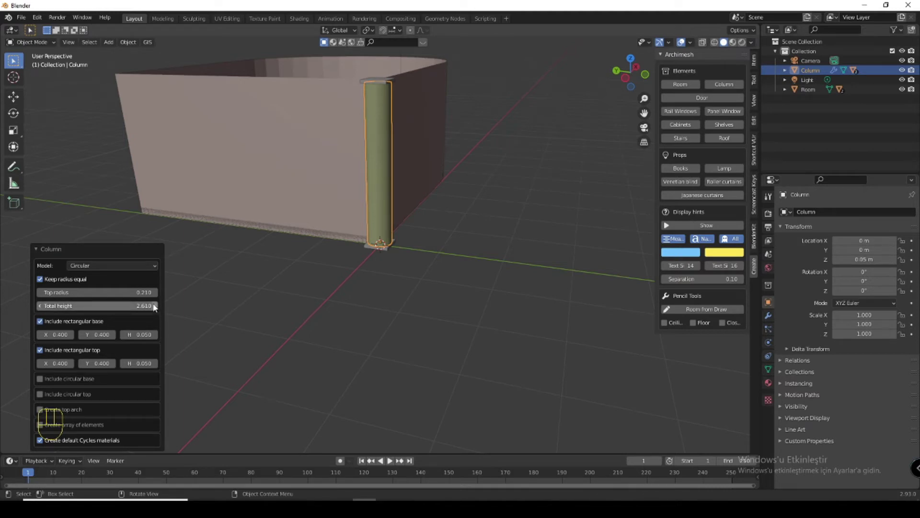
Add a circular top to the column and create a top arch with an arc radius of 1.1.
{"action": "middle_click_drag", "start_coordinate": [443, 285], "coordinate": [379, 287]}
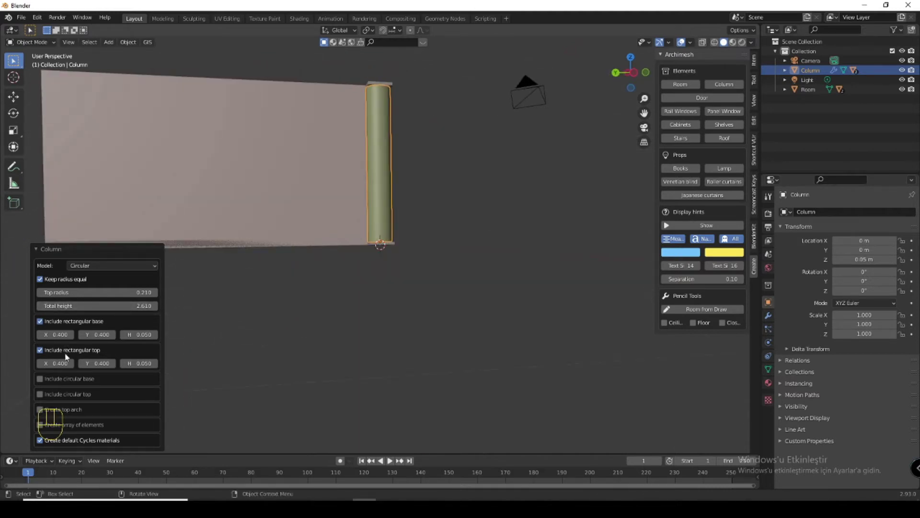
{"action": "left_click", "coordinate": [40, 394]}
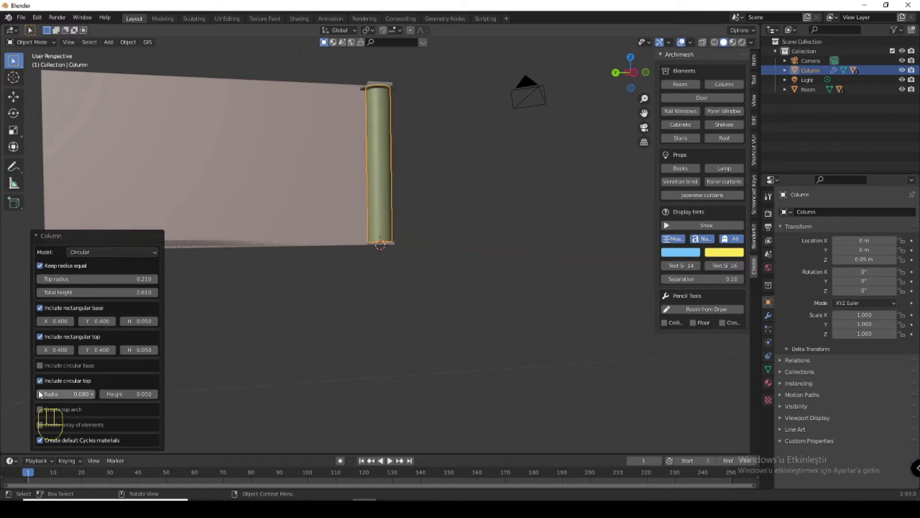
{"action": "left_click", "coordinate": [72, 409]}
{"action": "middle_click_drag", "start_coordinate": [287, 384], "coordinate": [318, 374]}
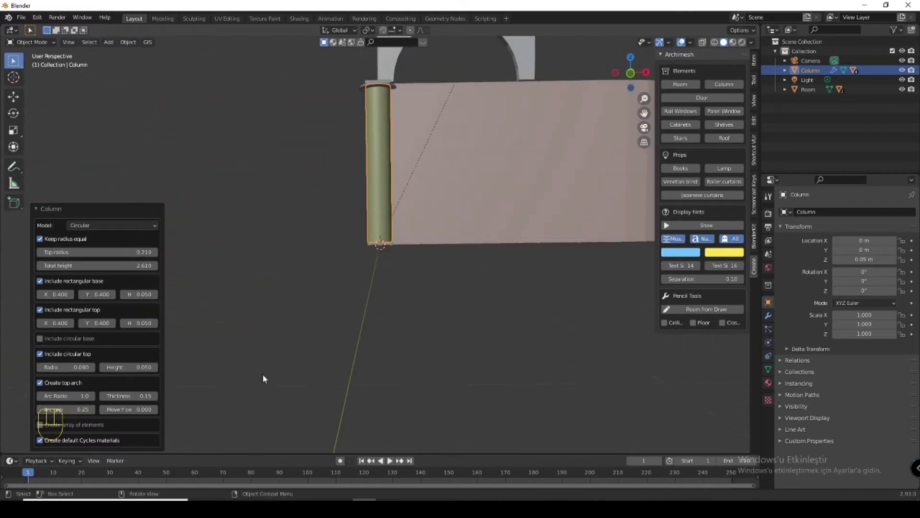
{"action": "left_click", "coordinate": [92, 397]}
{"action": "left_click", "coordinate": [93, 397]}
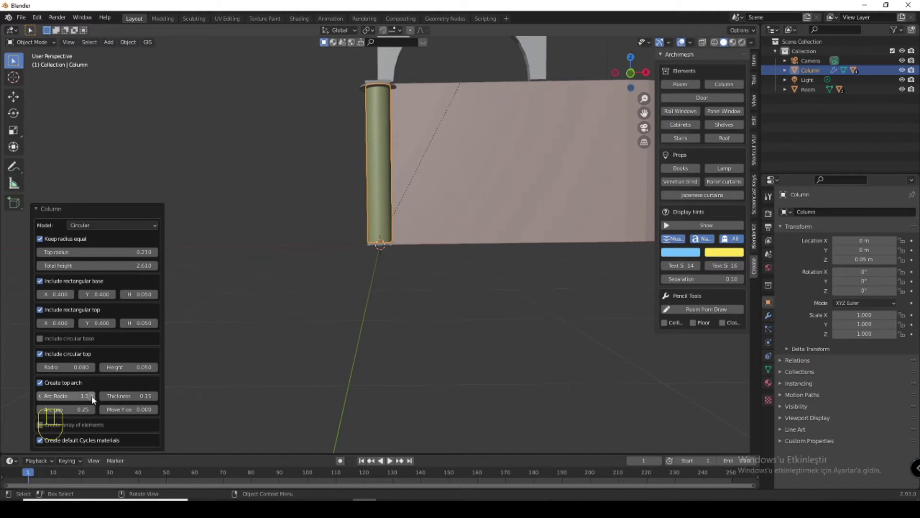
Set the column's top arch to an arc radius of 1.1 and a thickness of 0.21.
{"action": "left_click", "coordinate": [39, 396]}
{"action": "scroll", "coordinate": [172, 353], "scroll_direction": "down", "scroll_amount": 2}
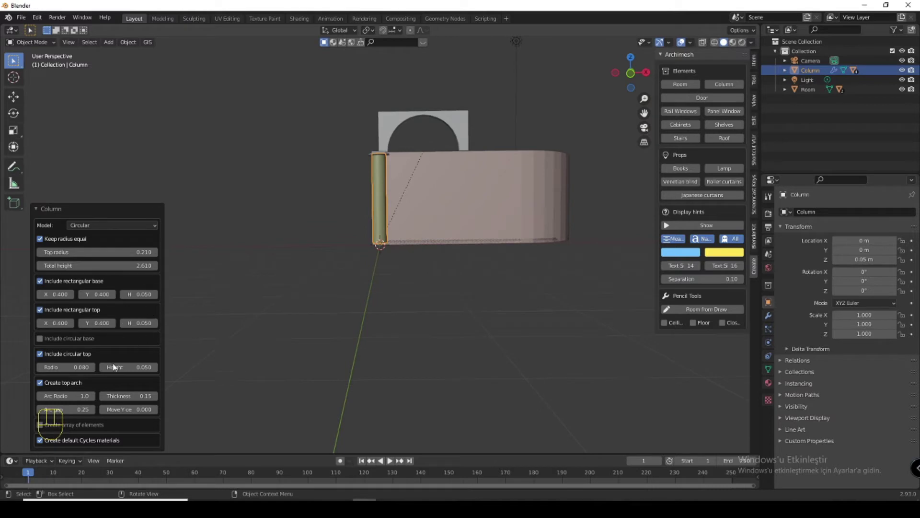
{"action": "left_click", "coordinate": [92, 396]}
{"action": "left_click", "coordinate": [92, 396]}
{"action": "left_click", "coordinate": [92, 396]}
{"action": "left_click", "coordinate": [155, 397]}
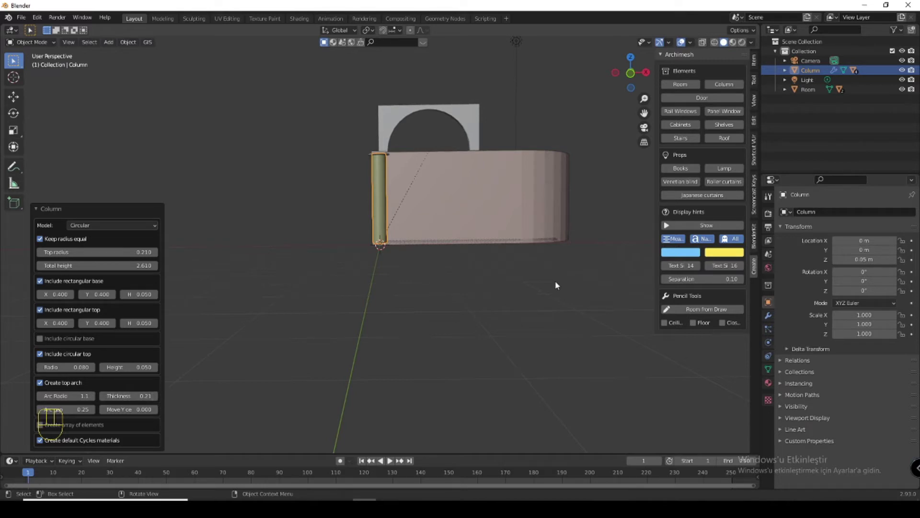
{"action": "middle_click_drag", "start_coordinate": [555, 283], "coordinate": [573, 292]}
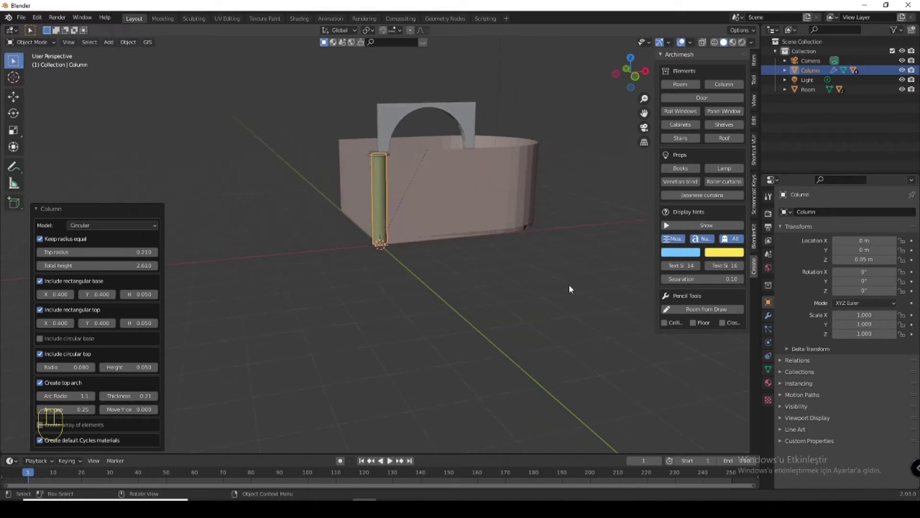
Add a door and move its group about 1.87 m along the X axis into the room's front wall.
{"action": "left_click", "coordinate": [702, 97]}
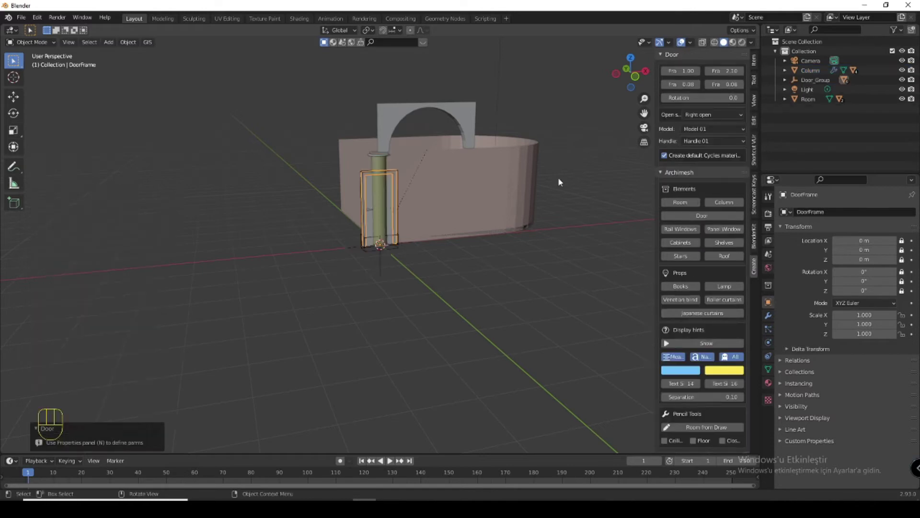
{"action": "middle_click_drag", "start_coordinate": [544, 200], "coordinate": [355, 278]}
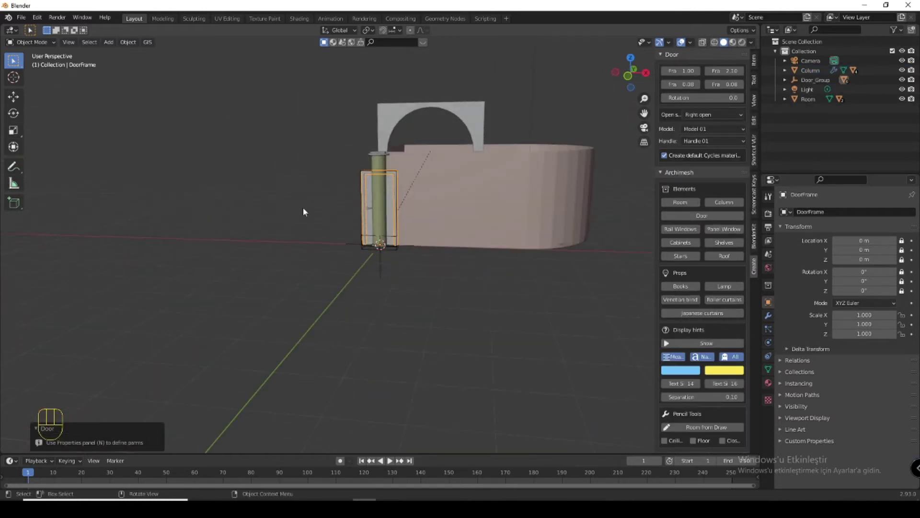
{"action": "left_click", "coordinate": [380, 258]}
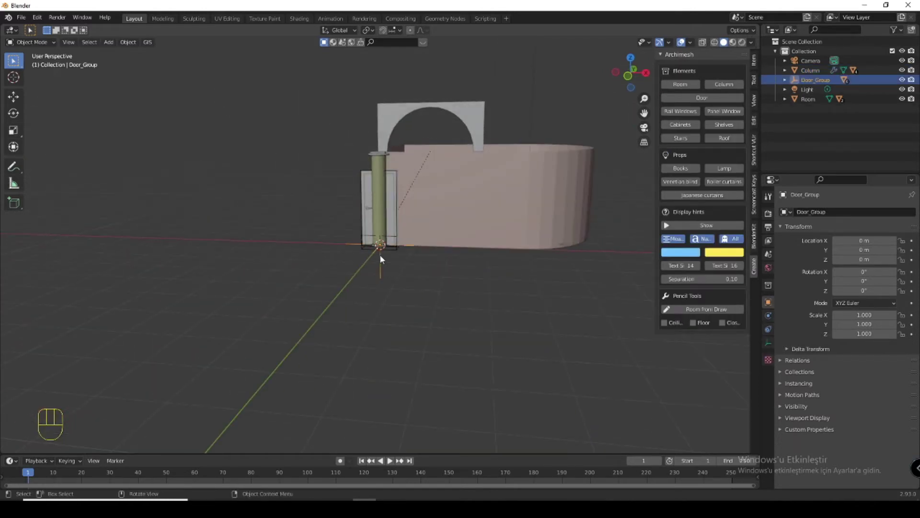
{"action": "key", "text": "g"}
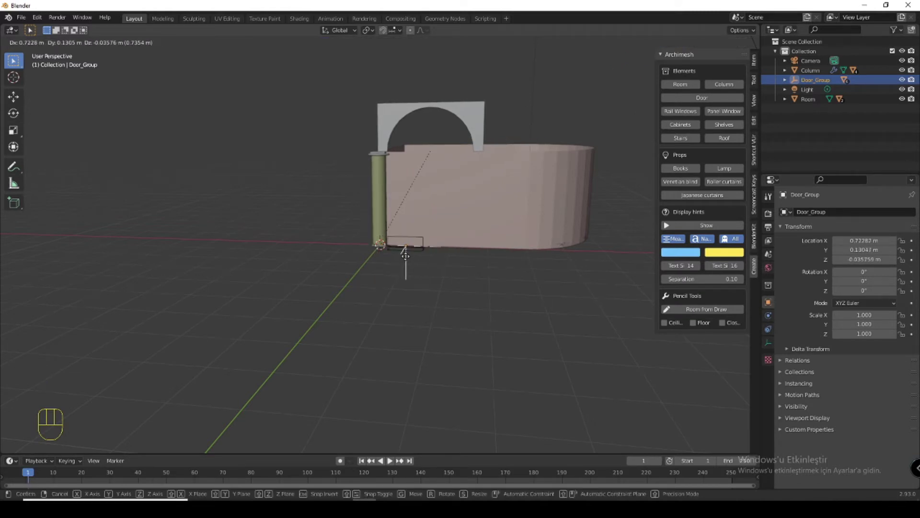
{"action": "key", "text": "x"}
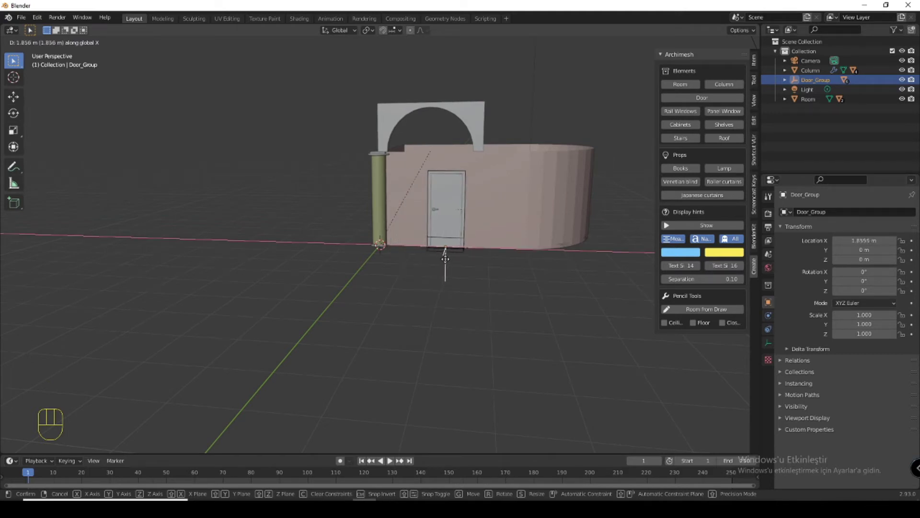
{"action": "left_click", "coordinate": [446, 261]}
{"action": "mouse_move", "coordinate": [537, 304]}
{"action": "middle_mouse_down"}
{"action": "mouse_move", "coordinate": [555, 344]}
{"action": "mouse_move", "coordinate": [522, 332]}
{"action": "mouse_move", "coordinate": [539, 306]}
{"action": "middle_mouse_up"}
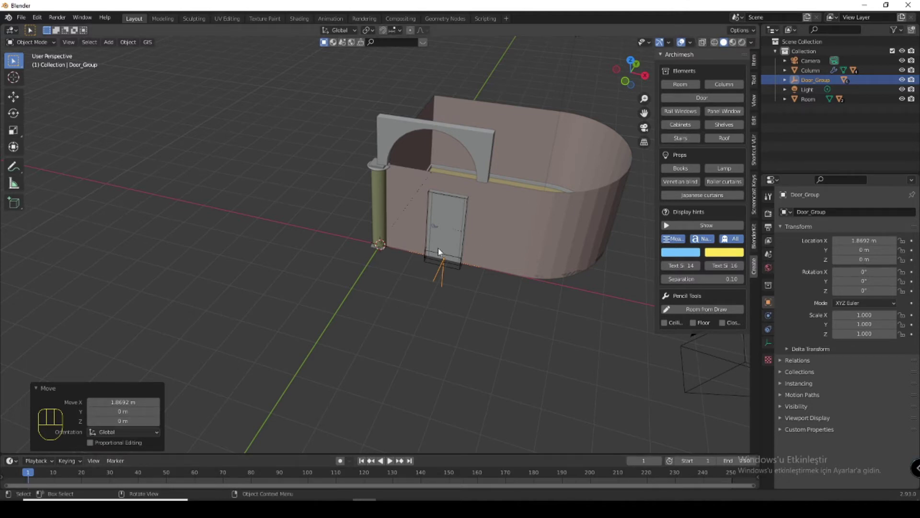
{"action": "left_click", "coordinate": [440, 261]}
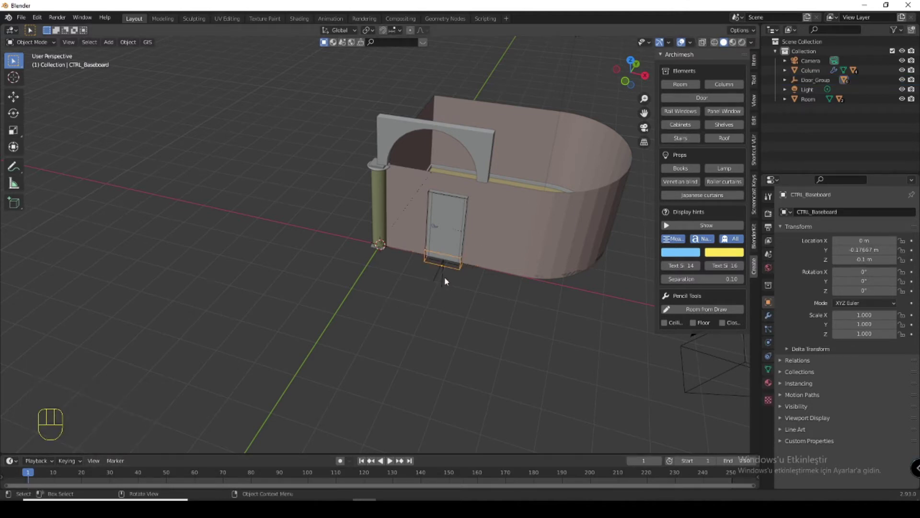
{"action": "left_click", "coordinate": [439, 277]}
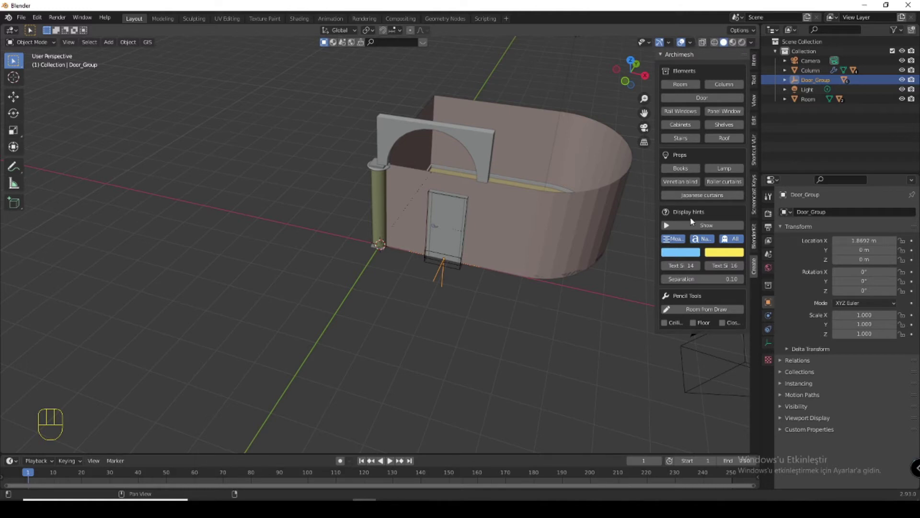
Add a second door and move its group about 3.28 m along negative X, away from the room and column.
{"action": "left_click", "coordinate": [724, 97]}
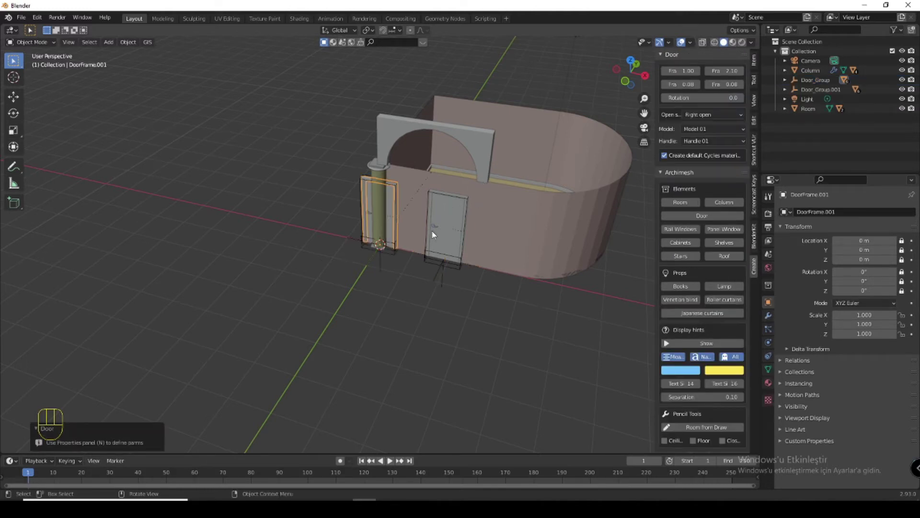
{"action": "left_click", "coordinate": [380, 265]}
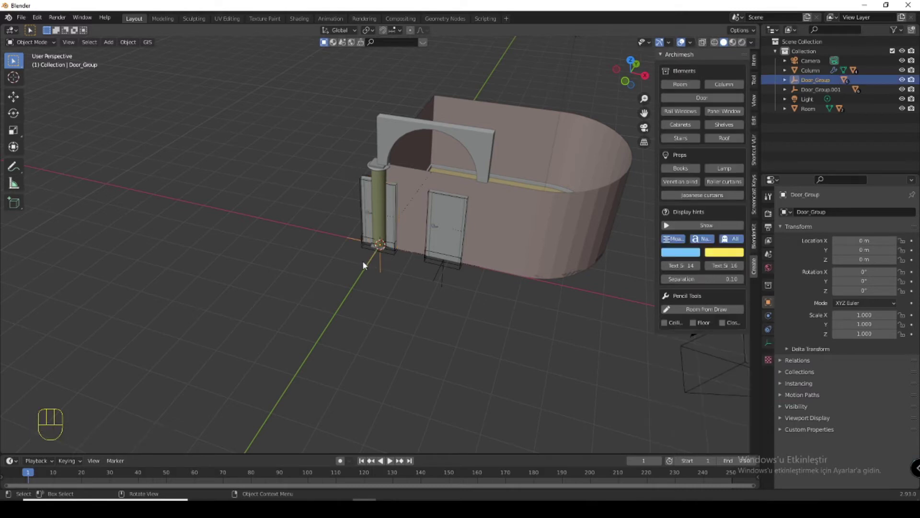
{"action": "key", "text": "g"}
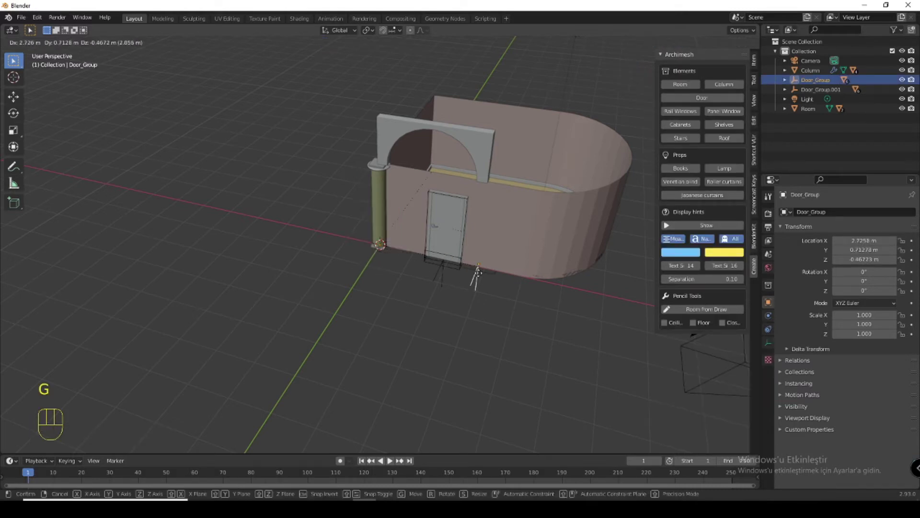
{"action": "left_click", "coordinate": [243, 261]}
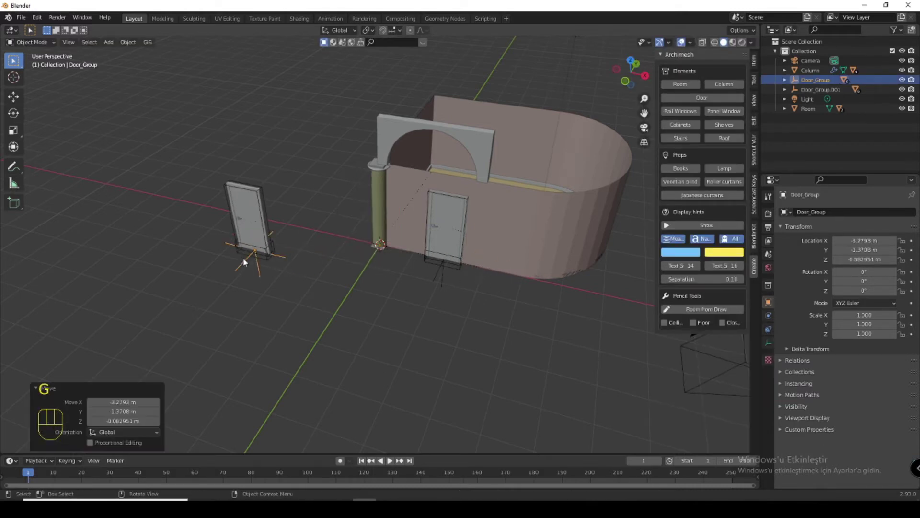
Delete the parent group of the door standing away from the room.
{"action": "key", "text": "x"}
{"action": "left_click", "coordinate": [243, 257]}
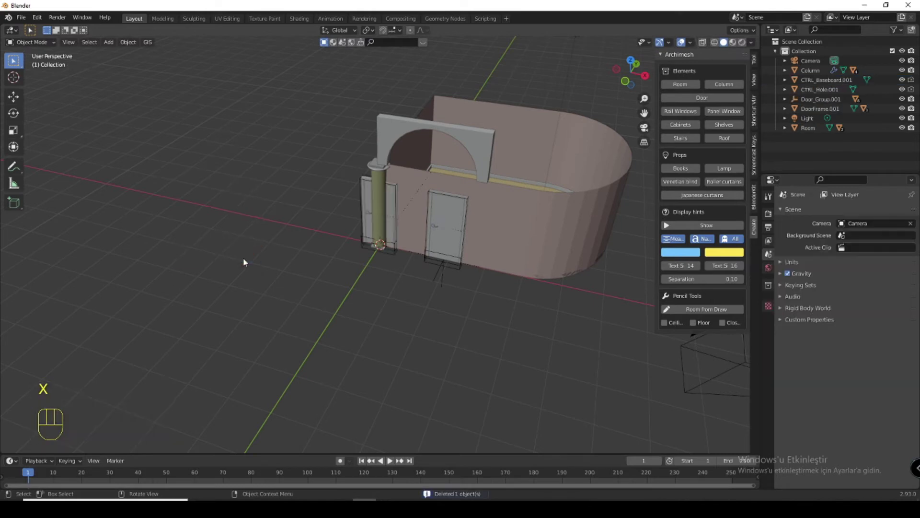
{"action": "left_click", "coordinate": [380, 245]}
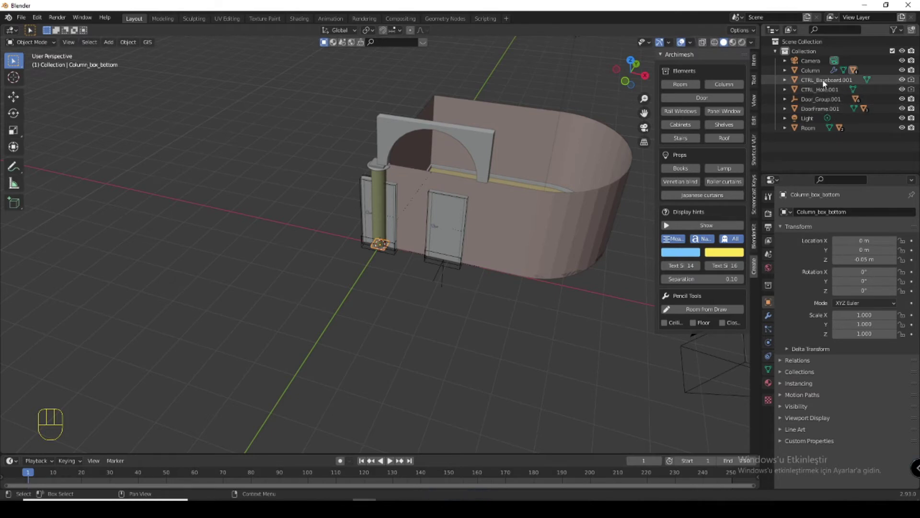
Add a shelves unit at the 3D cursor beside the column.
{"action": "left_click", "coordinate": [725, 125]}
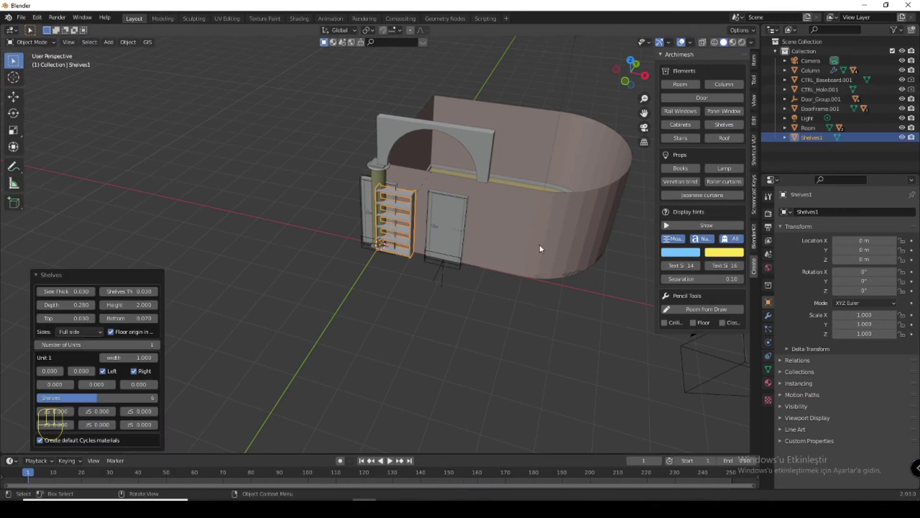
{"action": "middle_click_drag", "start_coordinate": [516, 277], "coordinate": [424, 241]}
{"action": "scroll", "coordinate": [453, 267], "scroll_direction": "up", "scroll_amount": 5}
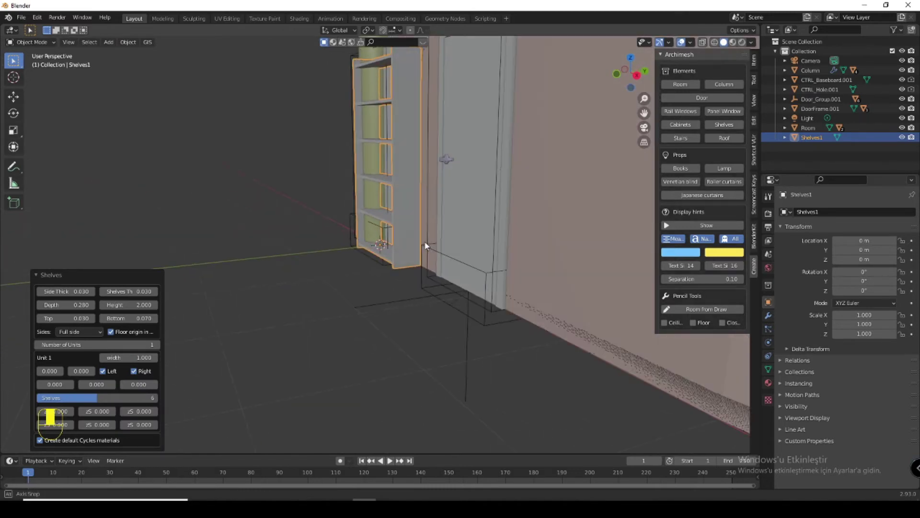
Add rectangular stairs with three steps and move them along negative Y, clear of the shelves and door.
{"action": "left_click", "coordinate": [681, 138]}
{"action": "middle_click_drag", "start_coordinate": [527, 245], "coordinate": [507, 262]}
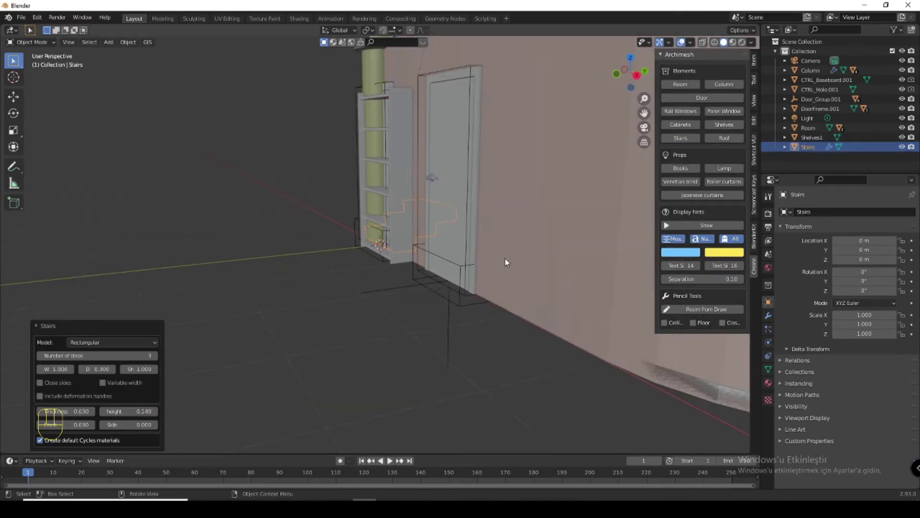
{"action": "left_click", "coordinate": [426, 225]}
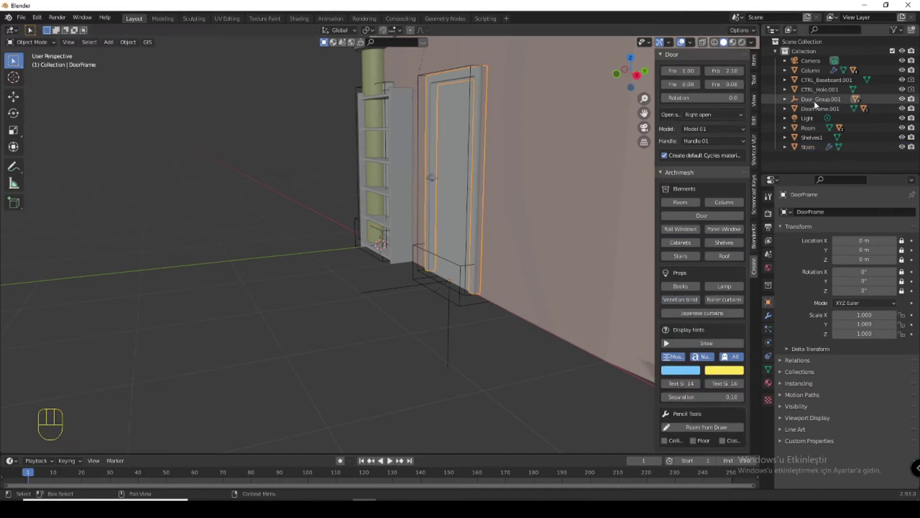
{"action": "left_click", "coordinate": [815, 146]}
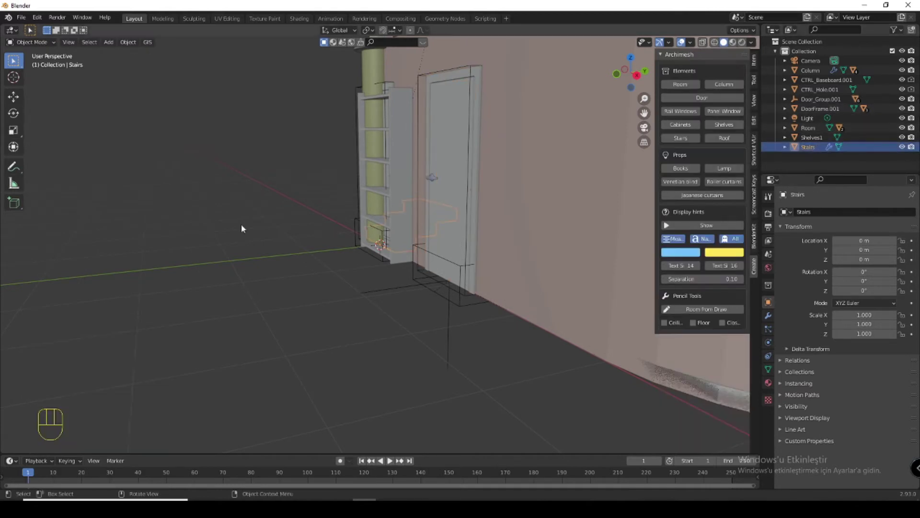
{"action": "left_click", "coordinate": [13, 96]}
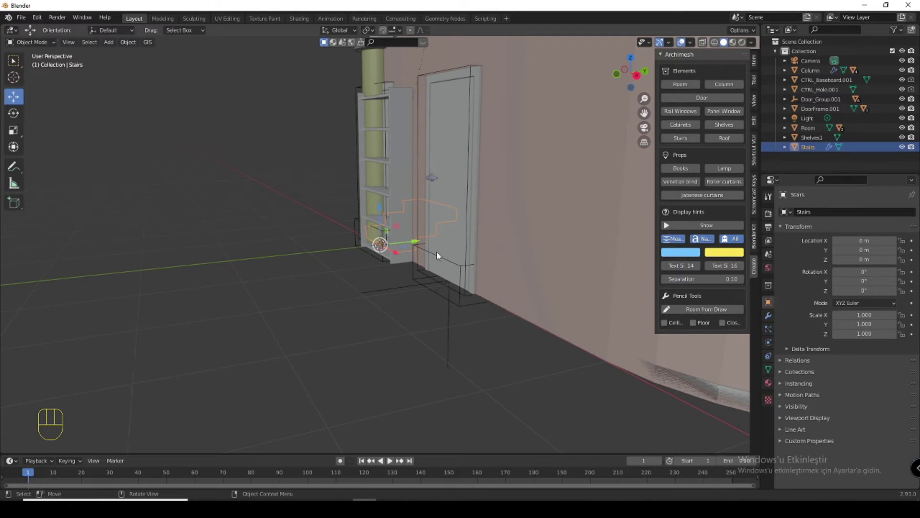
{"action": "left_click_drag", "start_coordinate": [415, 243], "coordinate": [309, 255]}
Add a roof at the column's base and raise it about 2.72 m along the Z axis.
{"action": "left_click", "coordinate": [724, 139]}
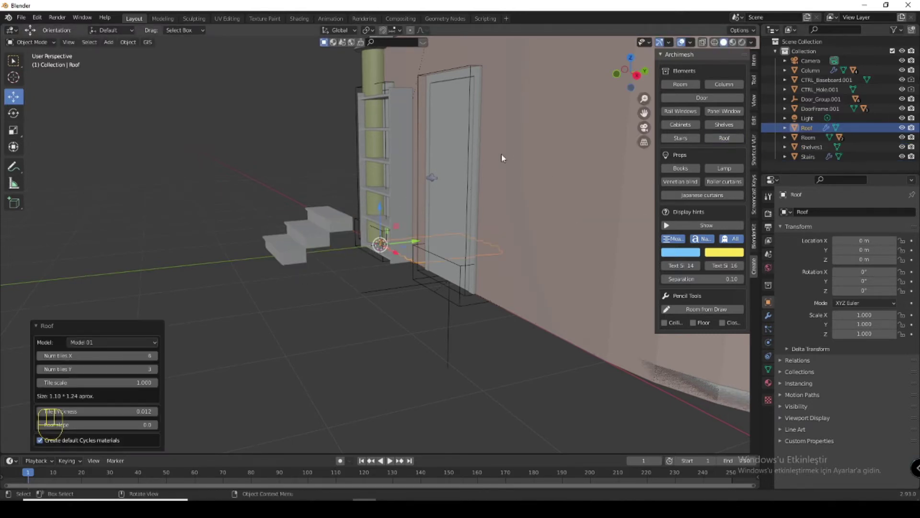
{"action": "middle_click_drag", "start_coordinate": [495, 160], "coordinate": [558, 232]}
{"action": "left_click_drag", "start_coordinate": [378, 225], "coordinate": [426, 79]}
{"action": "middle_click_drag", "start_coordinate": [432, 62], "coordinate": [430, 42]}
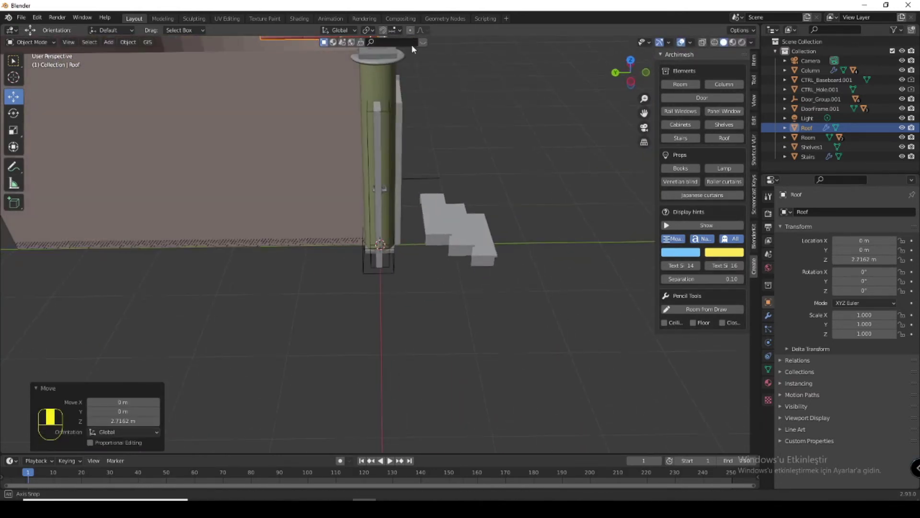
{"action": "middle_click_drag", "start_coordinate": [404, 217], "coordinate": [422, 261]}
{"action": "scroll", "coordinate": [550, 170], "scroll_direction": "down", "scroll_amount": 5}
{"action": "middle_click_drag", "start_coordinate": [550, 170], "coordinate": [515, 158]}
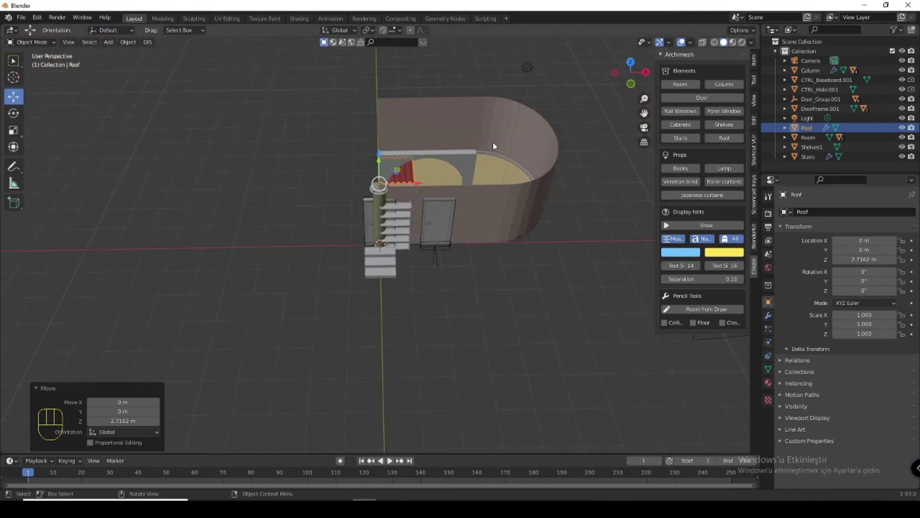
Delete the raised roof from the scene.
{"action": "key", "text": "x"}
{"action": "key", "text": "x"}
{"action": "left_click", "coordinate": [462, 208]}
Snap the 3D cursor to the vertex at the room's top rear corner in Edit Mode and return to Object Mode.
{"action": "middle_click_drag", "start_coordinate": [461, 208], "coordinate": [447, 219]}
{"action": "left_click", "coordinate": [229, 214]}
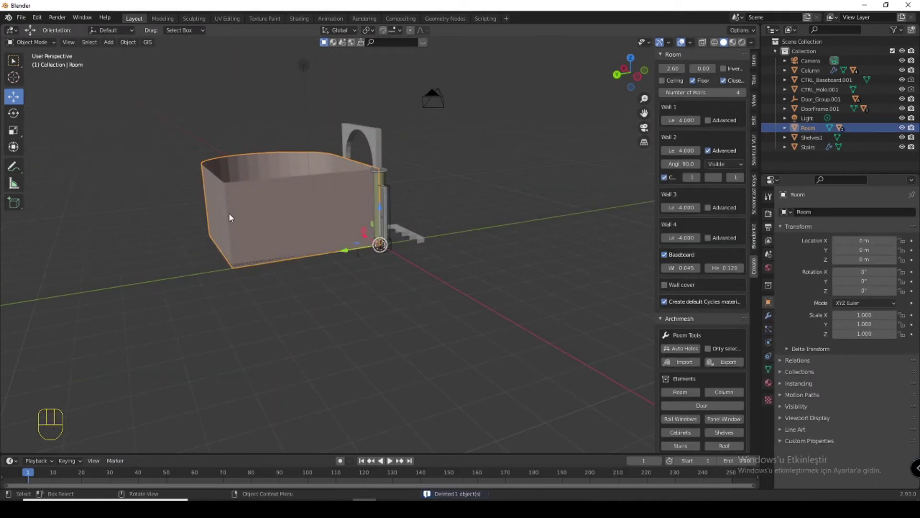
{"action": "key", "text": "Tab"}
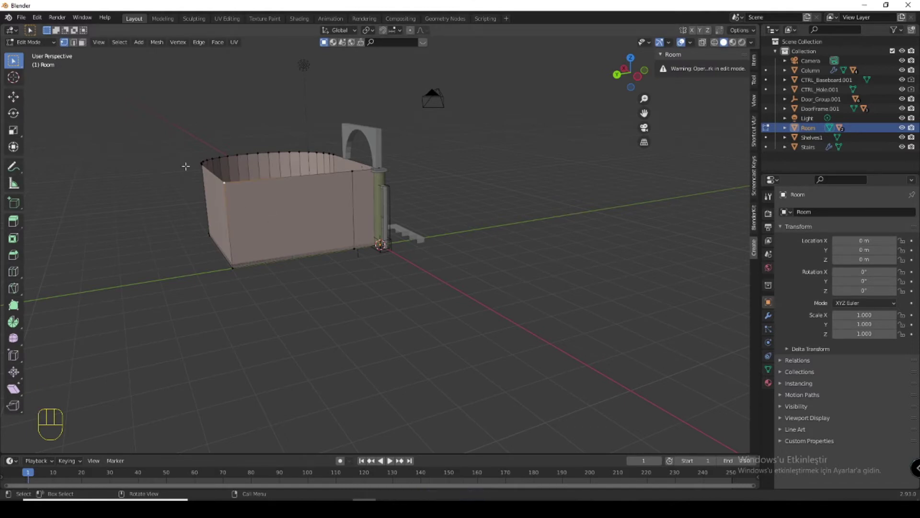
{"action": "key", "text": "shift"}
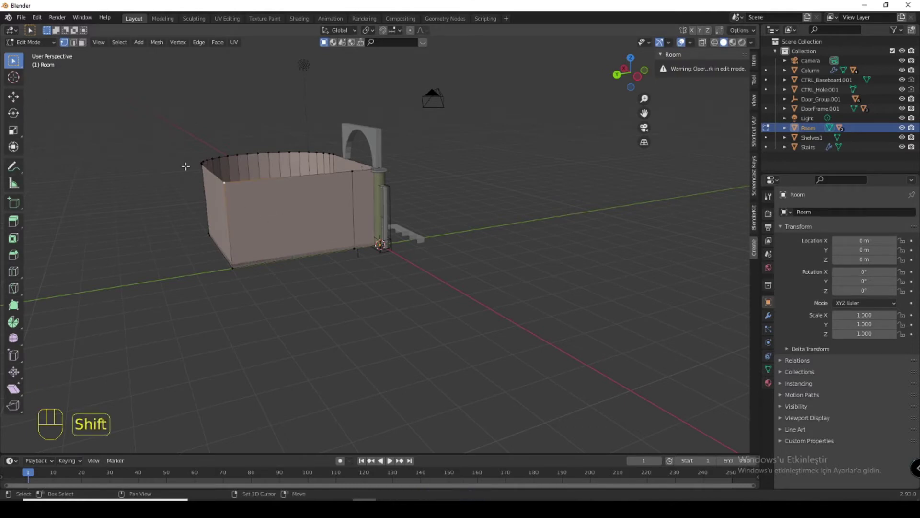
{"action": "key", "text": "shift+s"}
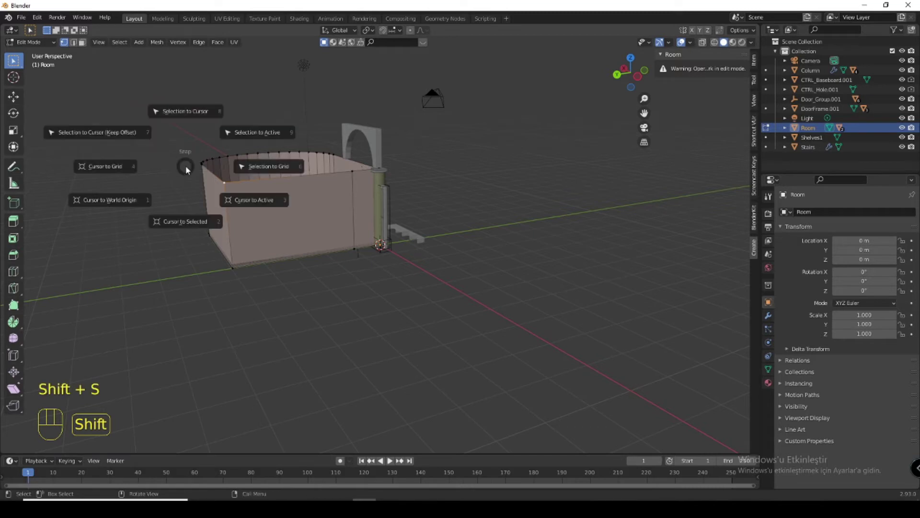
{"action": "left_click", "coordinate": [189, 225]}
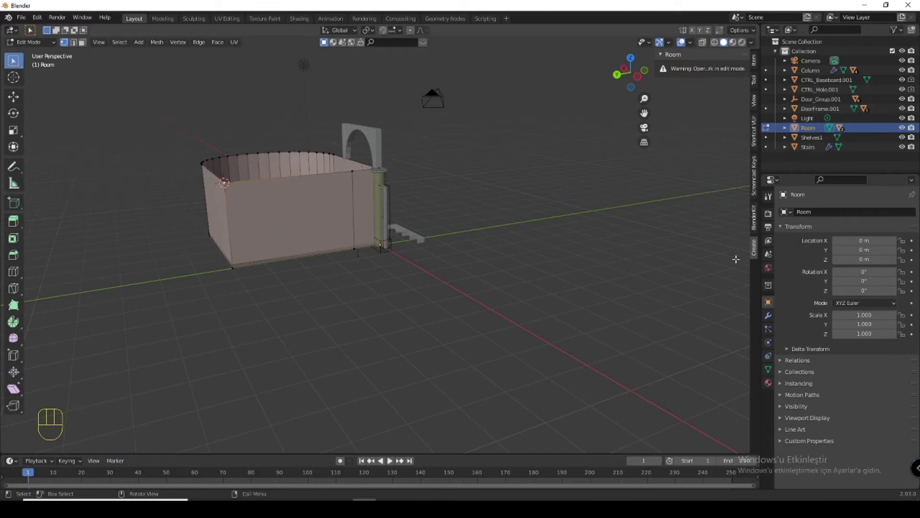
{"action": "key", "text": "shift"}
{"action": "key", "text": "Tab"}
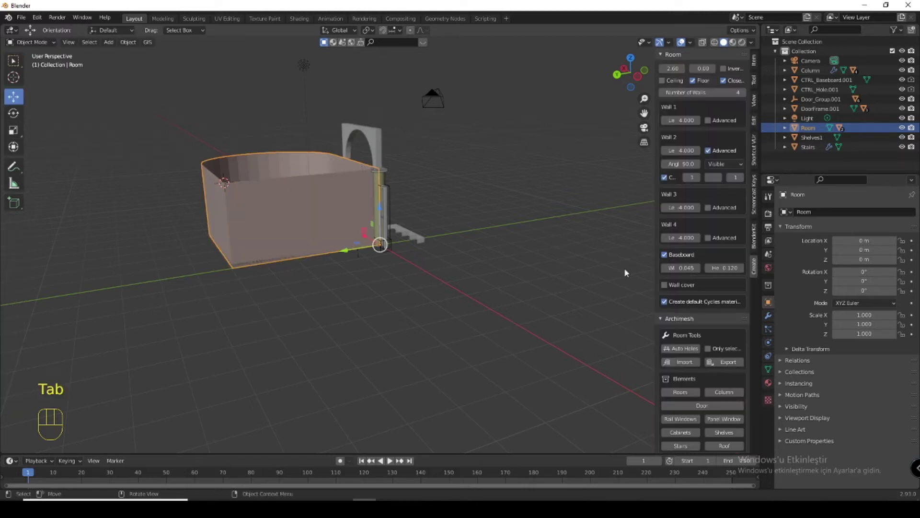
Add a Model 01 roof at the 3D cursor on the room's top corner.
{"action": "scroll", "coordinate": [714, 218], "scroll_direction": "down", "scroll_amount": 5}
{"action": "scroll", "coordinate": [714, 218], "scroll_direction": "down", "scroll_amount": 3}
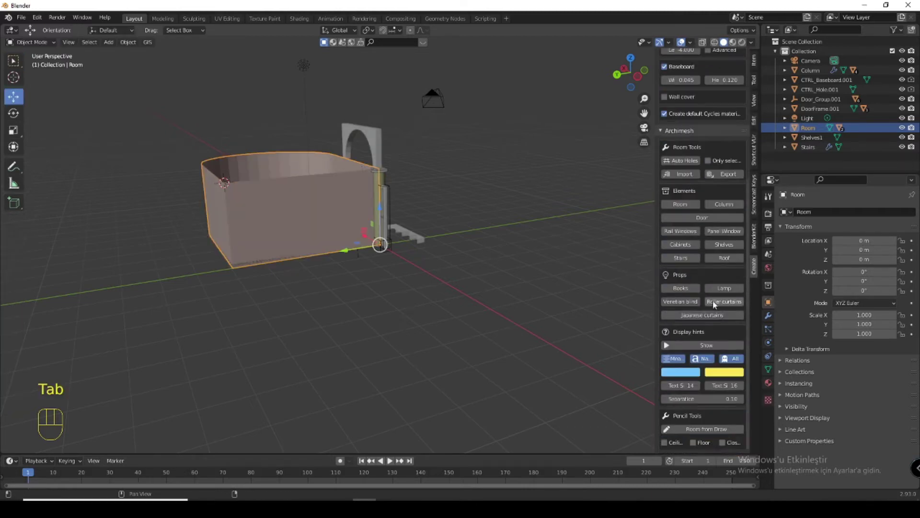
{"action": "left_click", "coordinate": [725, 258]}
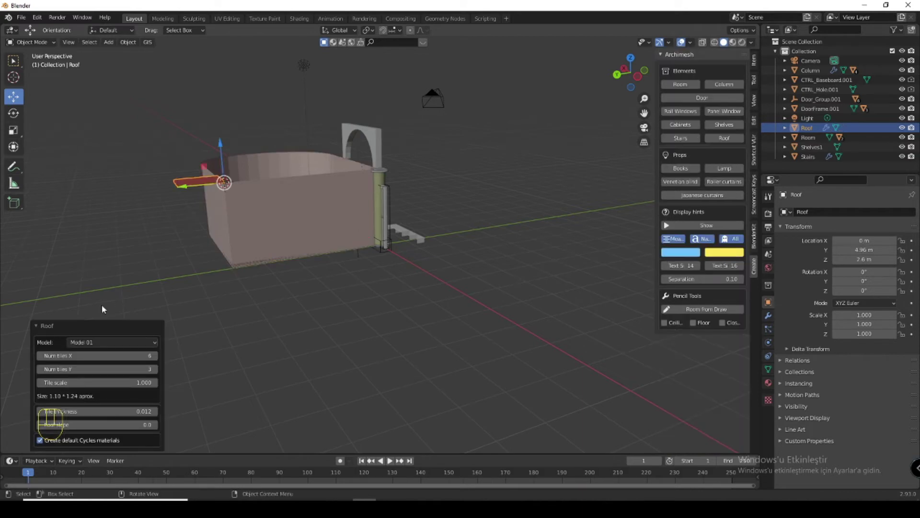
{"action": "middle_click_drag", "start_coordinate": [208, 372], "coordinate": [270, 378]}
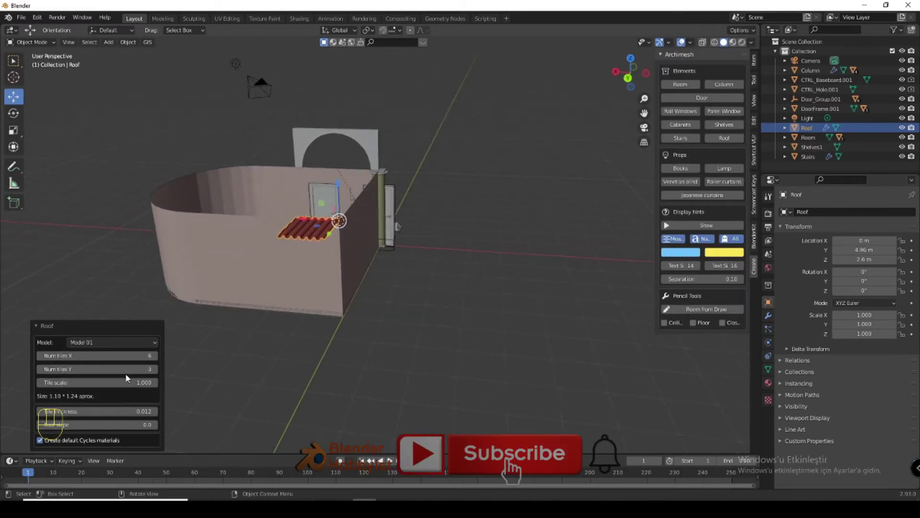
Enlarge the roof to 23 tiles along X and 5 tiles along Y.
{"action": "left_click", "coordinate": [154, 369]}
{"action": "left_click", "coordinate": [155, 369]}
{"action": "left_click", "coordinate": [155, 356]}
{"action": "left_click", "coordinate": [156, 356]}
{"action": "left_click", "coordinate": [156, 356]}
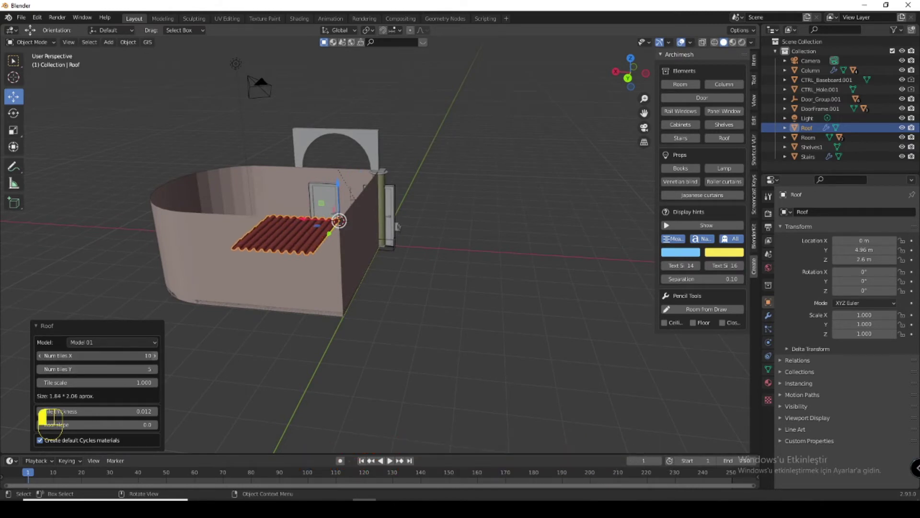
{"action": "left_click", "coordinate": [156, 356]}
{"action": "left_click", "coordinate": [156, 356]}
{"action": "left_click", "coordinate": [156, 355]}
{"action": "left_click", "coordinate": [156, 356]}
{"action": "left_click", "coordinate": [156, 356]}
{"action": "left_click", "coordinate": [156, 355]}
{"action": "left_click_drag", "start_coordinate": [155, 356], "coordinate": [206, 355]}
Move the roof about 4.87 m in the negative Y direction to the column end of the room.
{"action": "middle_click_drag", "start_coordinate": [157, 359], "coordinate": [447, 302]}
{"action": "left_click_drag", "start_coordinate": [194, 190], "coordinate": [340, 177]}
{"action": "middle_click_drag", "start_coordinate": [340, 185], "coordinate": [285, 248]}
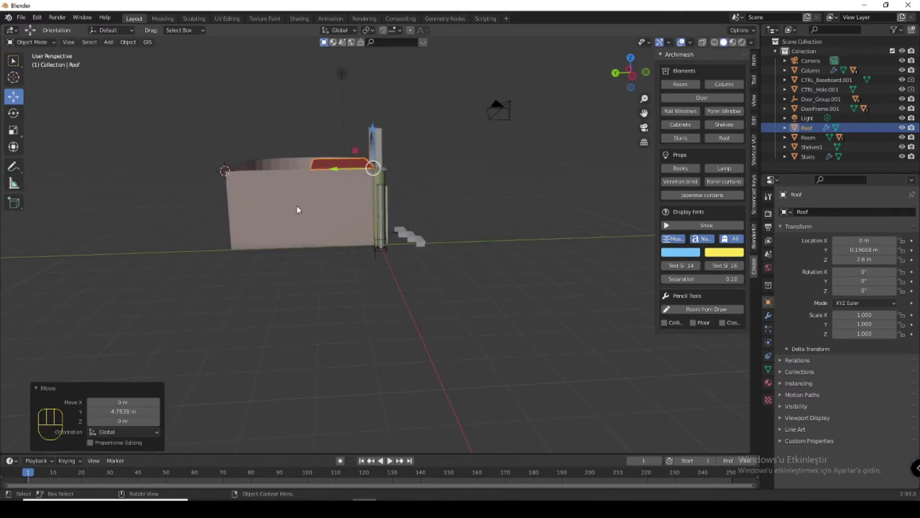
{"action": "left_click_drag", "start_coordinate": [338, 168], "coordinate": [341, 168]}
Rotate the roof about 33.1° around the global X axis so it slopes up from the column side.
{"action": "key", "text": "r"}
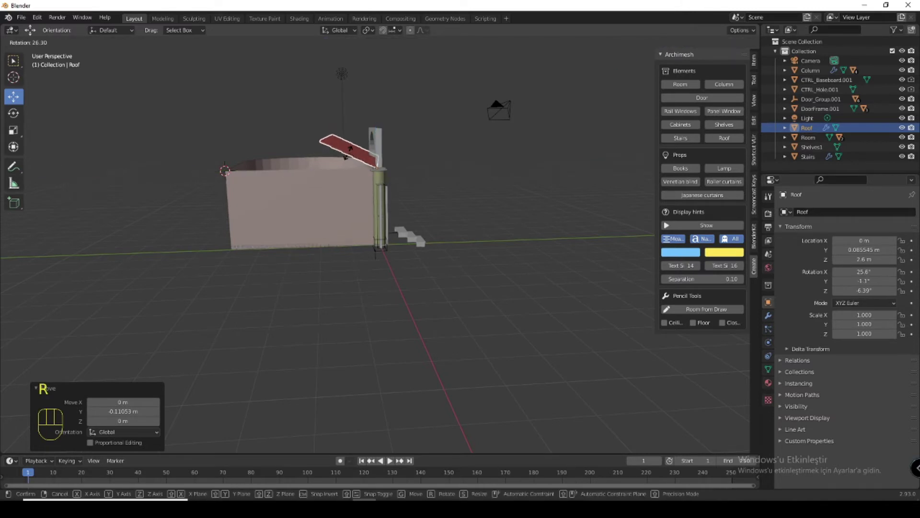
{"action": "key", "text": "x"}
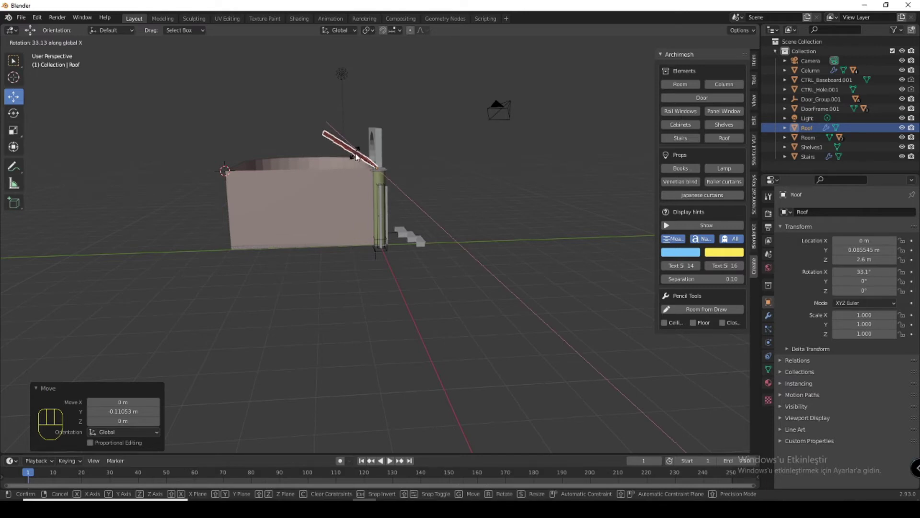
{"action": "left_click", "coordinate": [357, 157]}
{"action": "middle_click_drag", "start_coordinate": [400, 328], "coordinate": [513, 309]}
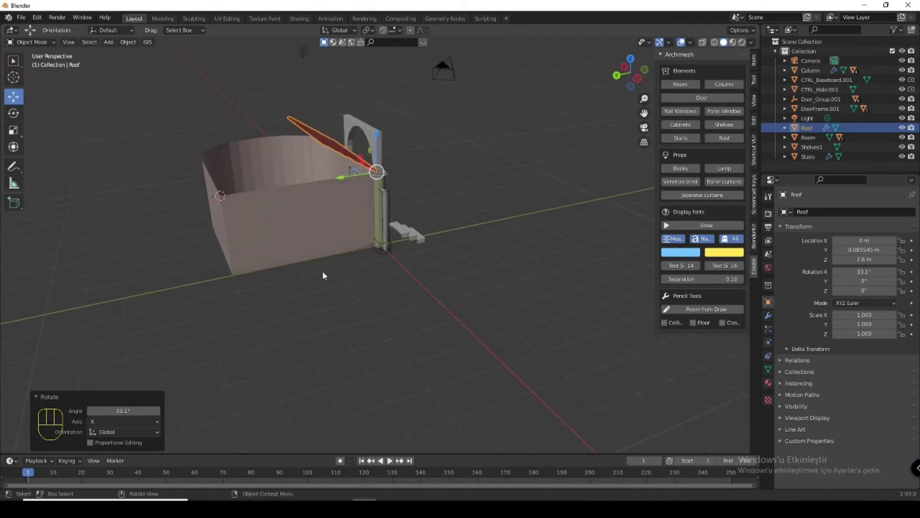
{"action": "middle_click_drag", "start_coordinate": [529, 203], "coordinate": [515, 205]}
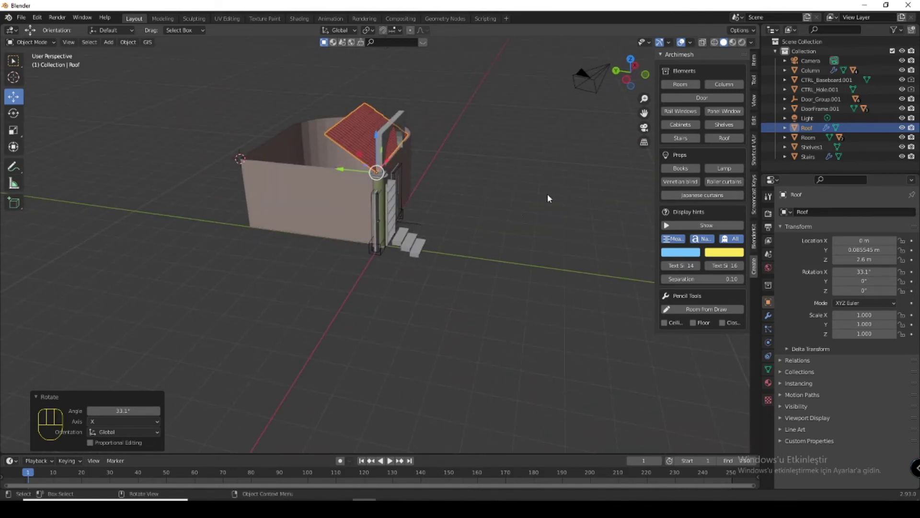
Add a Mirror modifier to the roof.
{"action": "left_click", "coordinate": [769, 316]}
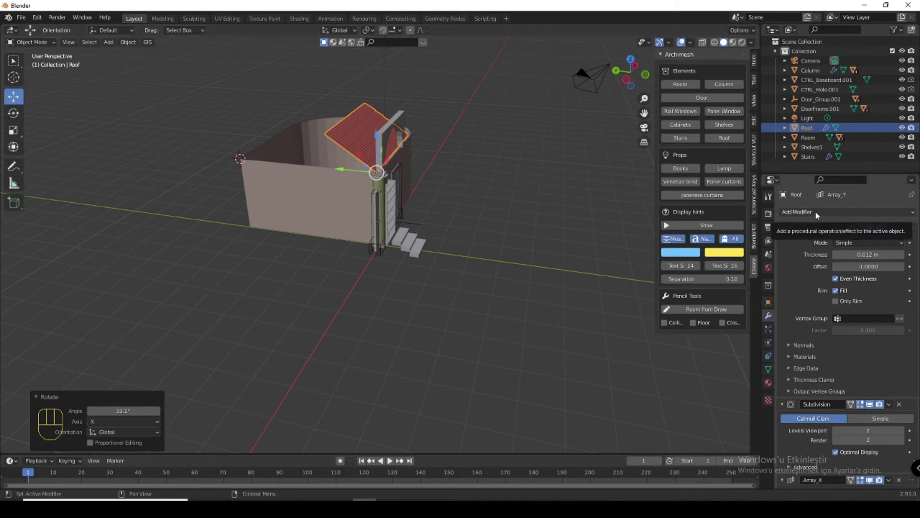
{"action": "scroll", "coordinate": [865, 416], "scroll_direction": "down", "scroll_amount": 10}
{"action": "scroll", "coordinate": [830, 355], "scroll_direction": "down", "scroll_amount": 5}
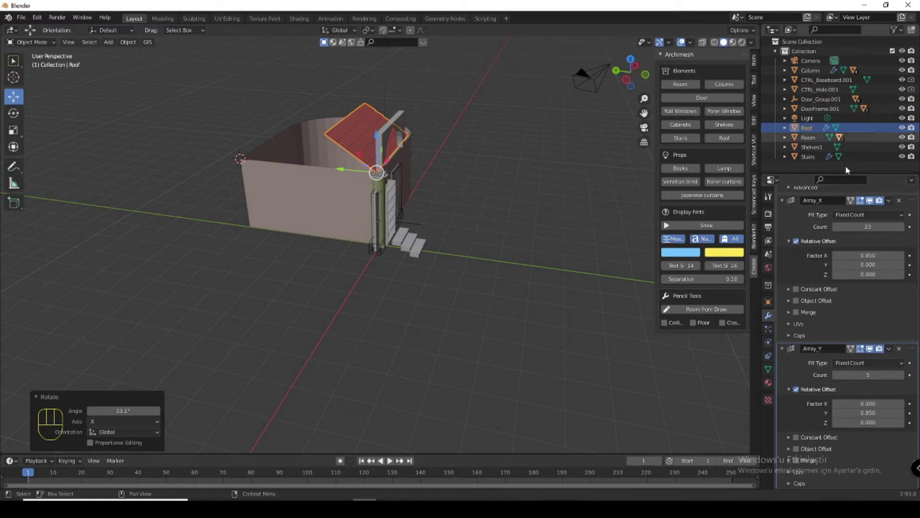
{"action": "scroll", "coordinate": [838, 335], "scroll_direction": "up", "scroll_amount": 5}
{"action": "scroll", "coordinate": [846, 288], "scroll_direction": "up", "scroll_amount": 4}
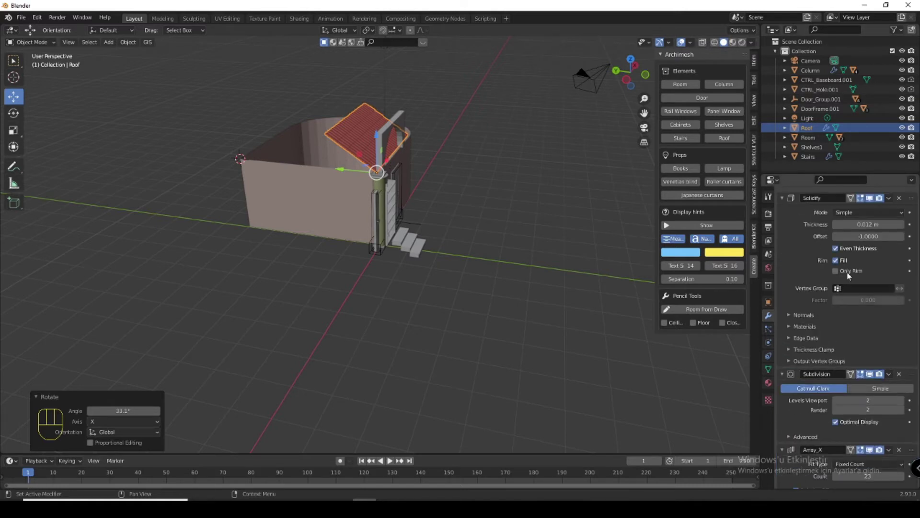
{"action": "scroll", "coordinate": [829, 240], "scroll_direction": "up", "scroll_amount": 5}
{"action": "left_click", "coordinate": [808, 211]}
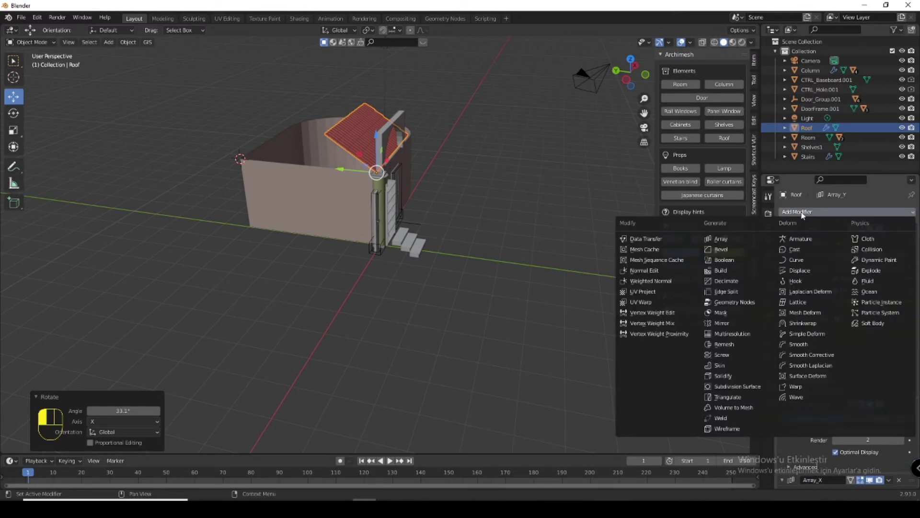
{"action": "left_click", "coordinate": [734, 323]}
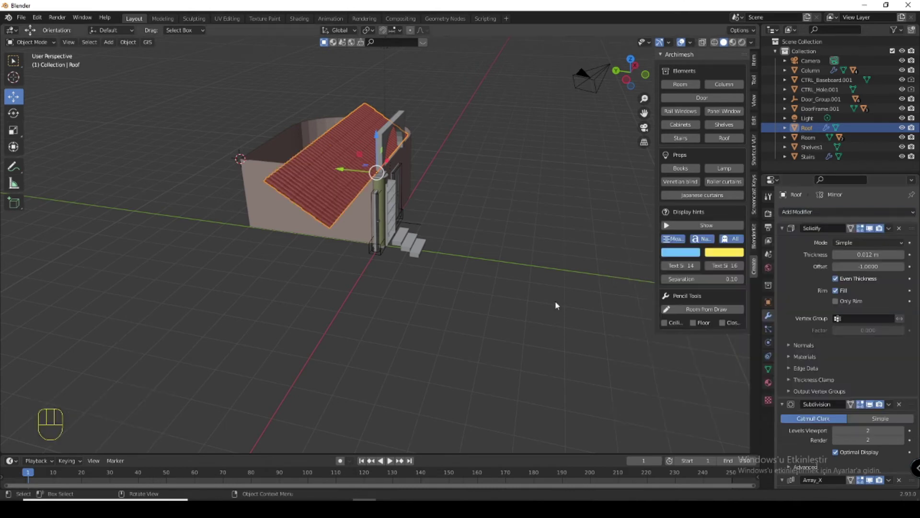
Try the roof's Mirror modifier on the Y axis and on the Z axis in place of X.
{"action": "scroll", "coordinate": [891, 301], "scroll_direction": "down", "scroll_amount": 10}
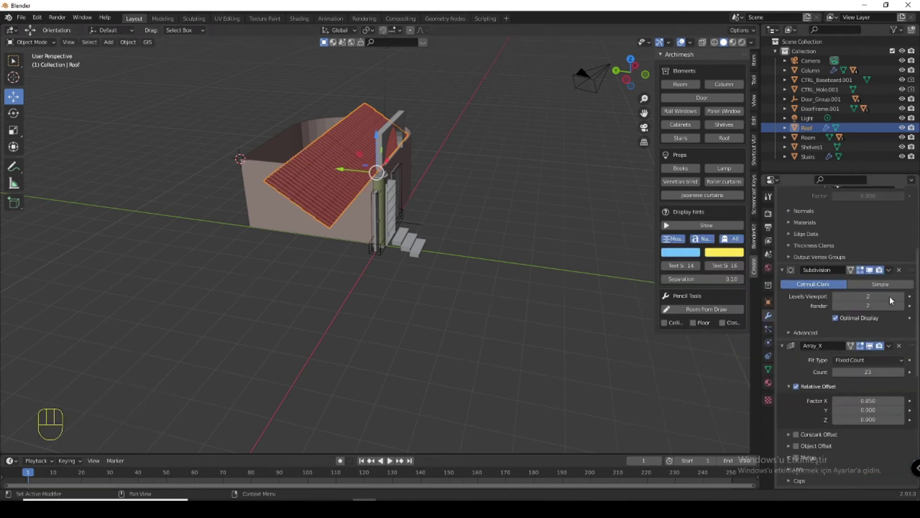
{"action": "scroll", "coordinate": [892, 301], "scroll_direction": "down", "scroll_amount": 5}
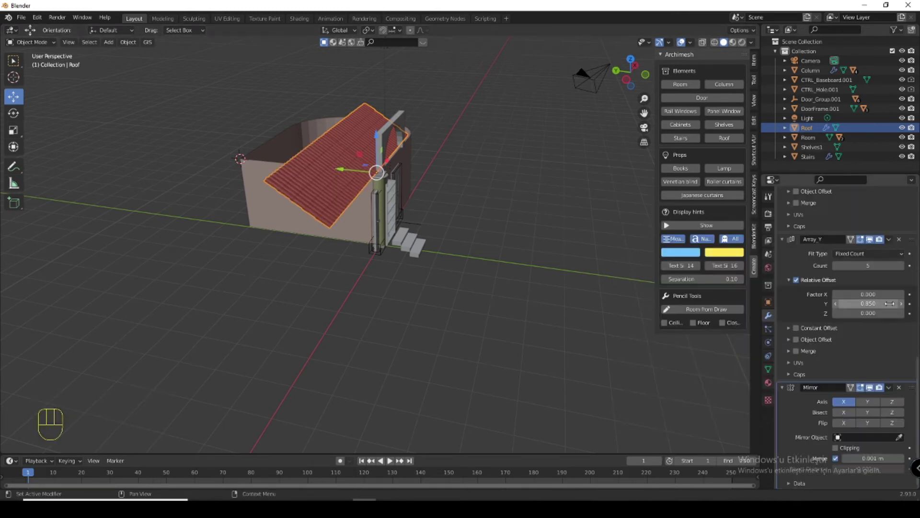
{"action": "left_click", "coordinate": [867, 401]}
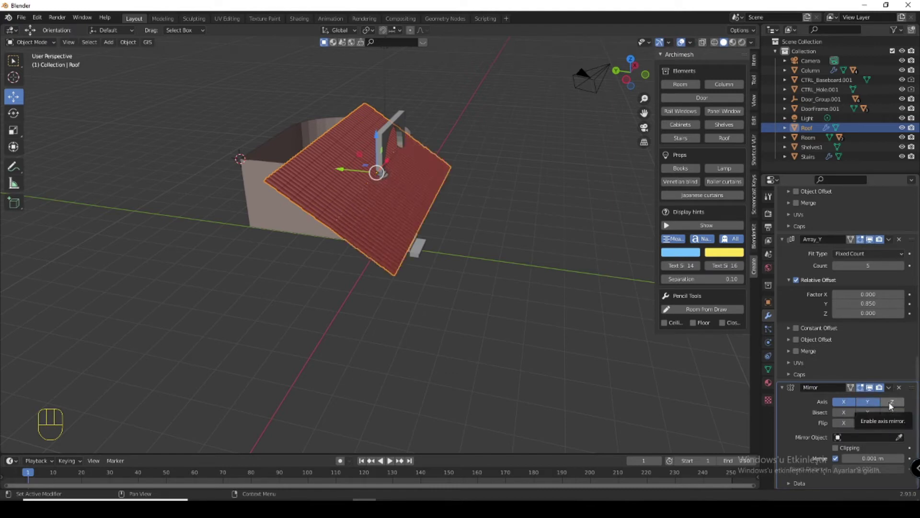
{"action": "left_click", "coordinate": [844, 403]}
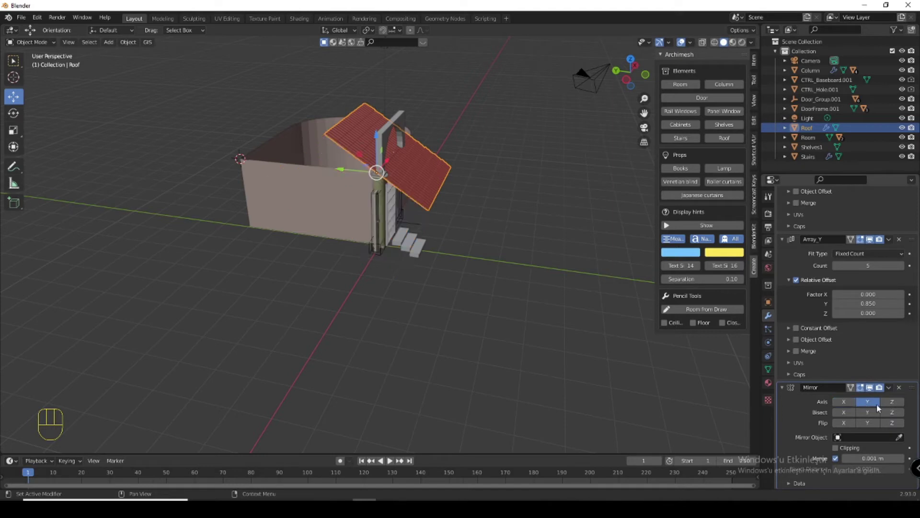
{"action": "left_click", "coordinate": [893, 402]}
{"action": "left_click", "coordinate": [866, 401]}
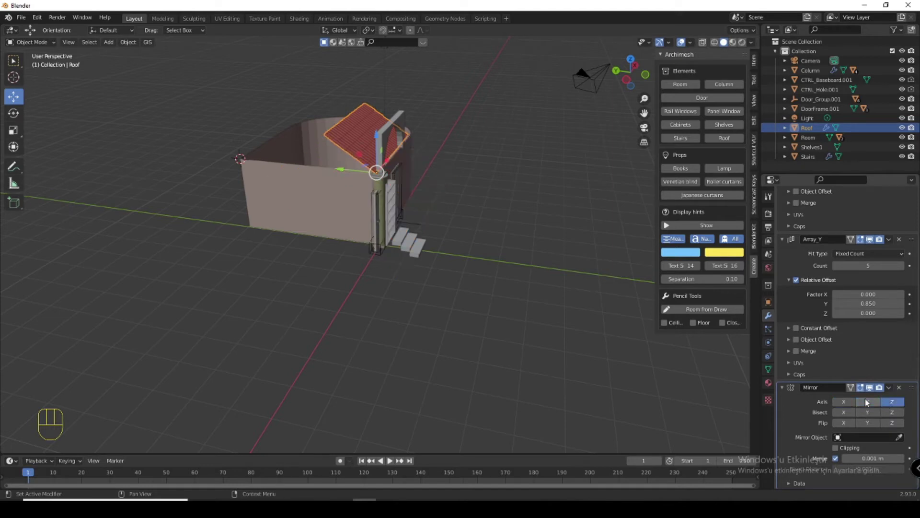
Try Bisect on the X, Y and Z axes and Flip on Z in the roof's Mirror modifier.
{"action": "left_click", "coordinate": [844, 411]}
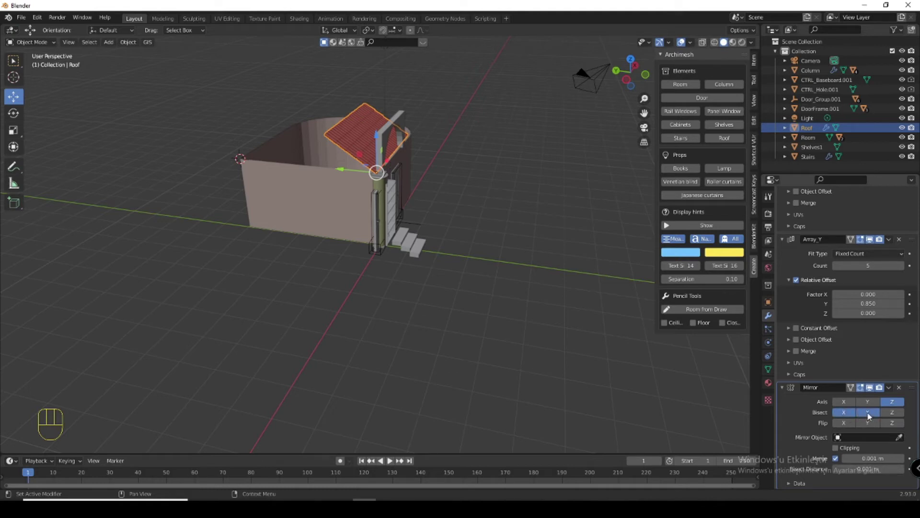
{"action": "key", "text": "ctrl+z"}
{"action": "key", "text": "ctrl+z"}
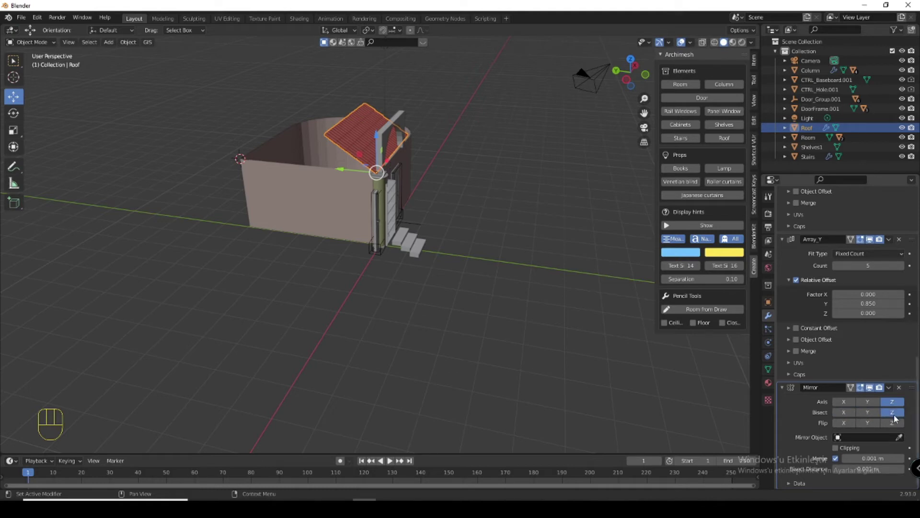
{"action": "left_click", "coordinate": [890, 423]}
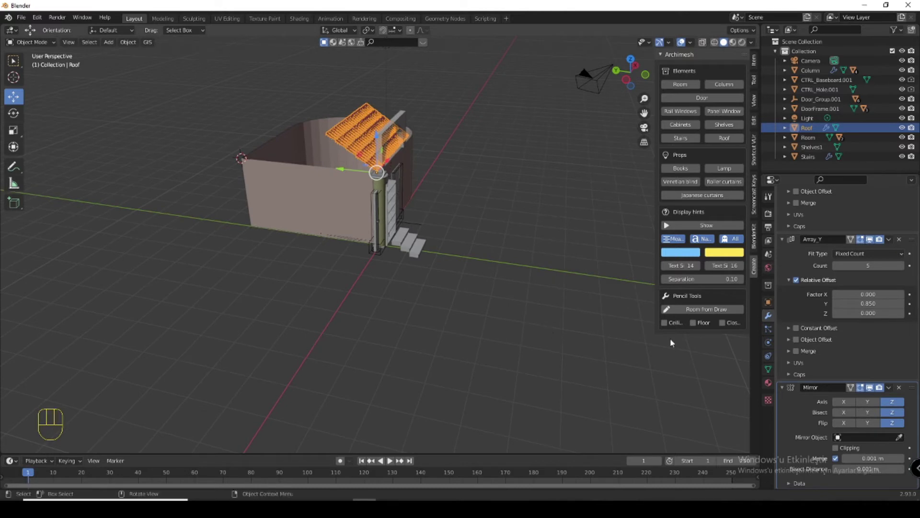
Restrict the roof's mirroring to the Y axis without Bisect or Flip, and remove the Mirror modifier.
{"action": "left_click", "coordinate": [865, 401]}
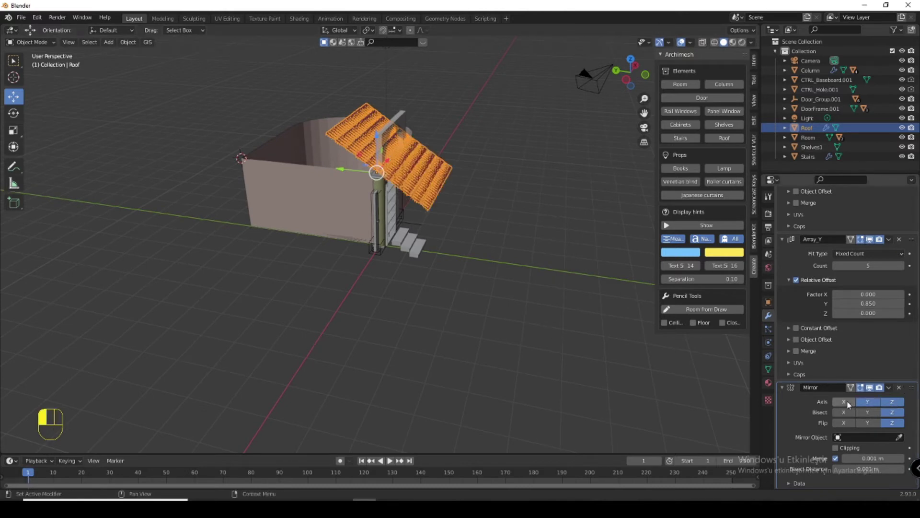
{"action": "left_click", "coordinate": [892, 401]}
{"action": "left_click", "coordinate": [892, 415]}
{"action": "middle_click_drag", "start_coordinate": [645, 366], "coordinate": [238, 345]}
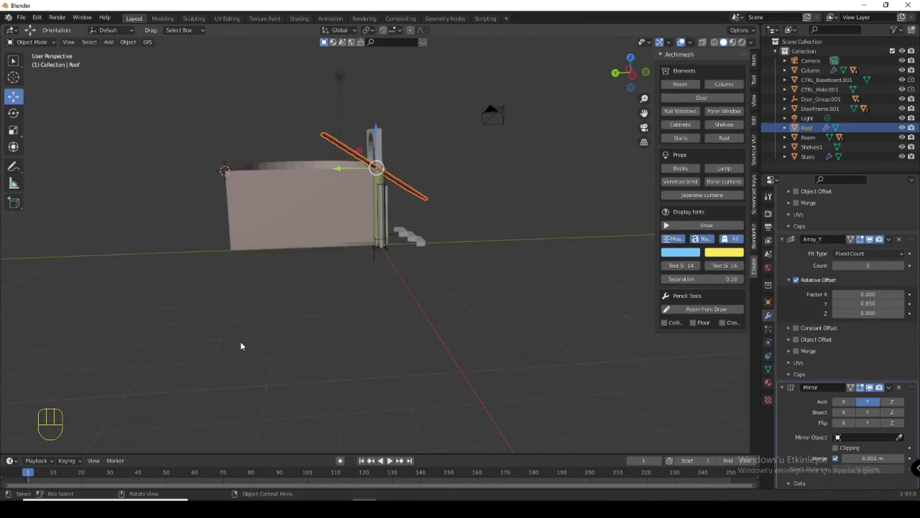
{"action": "left_click", "coordinate": [899, 388]}
{"action": "middle_click_drag", "start_coordinate": [461, 354], "coordinate": [484, 335]}
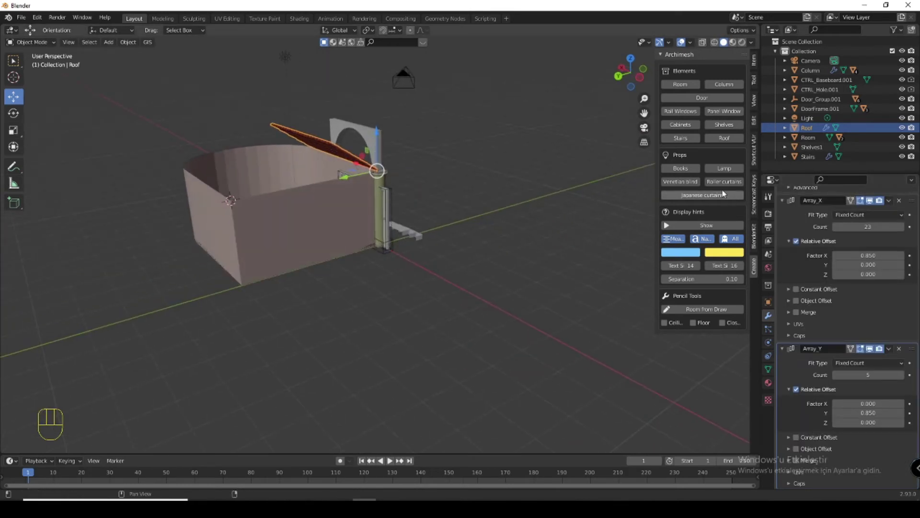
Add a lamp at the 3D cursor on the room's top corner and frame it for a close look.
{"action": "left_click", "coordinate": [724, 169]}
{"action": "middle_click_drag", "start_coordinate": [335, 300], "coordinate": [396, 324]}
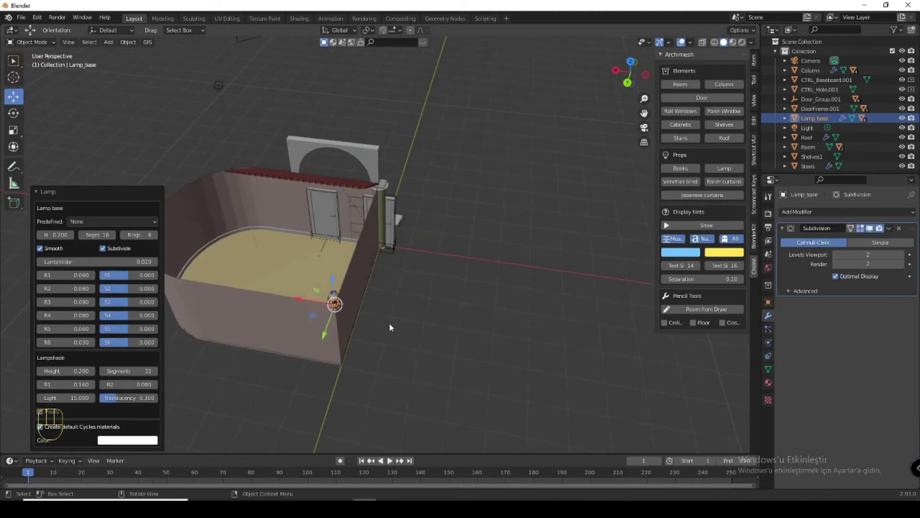
{"action": "key", "text": "KP_Decimal"}
{"action": "middle_click_drag", "start_coordinate": [444, 286], "coordinate": [489, 238]}
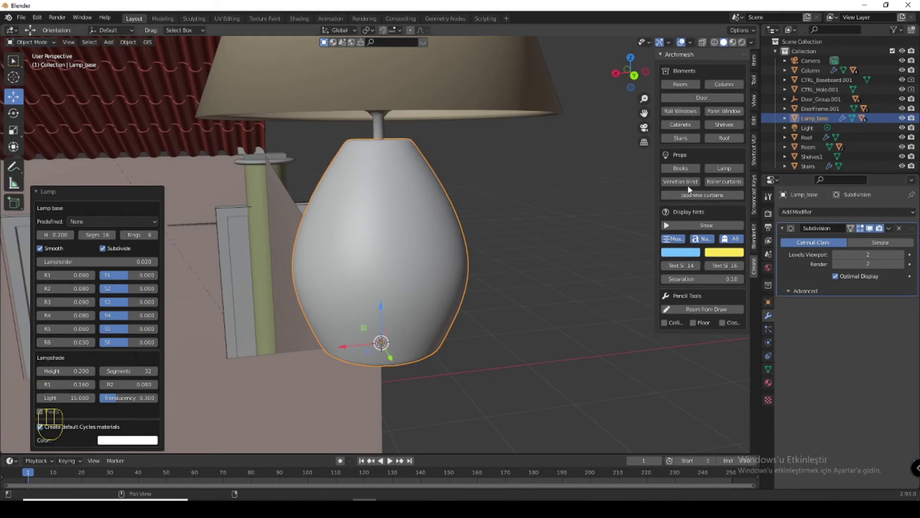
Add a roller curtain at the 3D cursor and move it about 0.3 m along Y, away from the wall.
{"action": "left_click", "coordinate": [722, 183]}
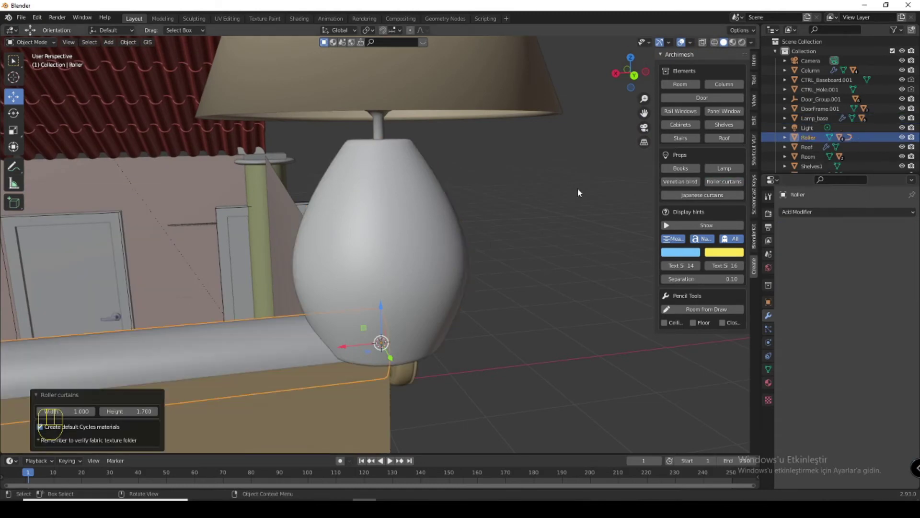
{"action": "middle_click_drag", "start_coordinate": [527, 190], "coordinate": [432, 260]}
{"action": "scroll", "coordinate": [375, 285], "scroll_direction": "down", "scroll_amount": 3}
{"action": "middle_click_drag", "start_coordinate": [375, 285], "coordinate": [515, 343]}
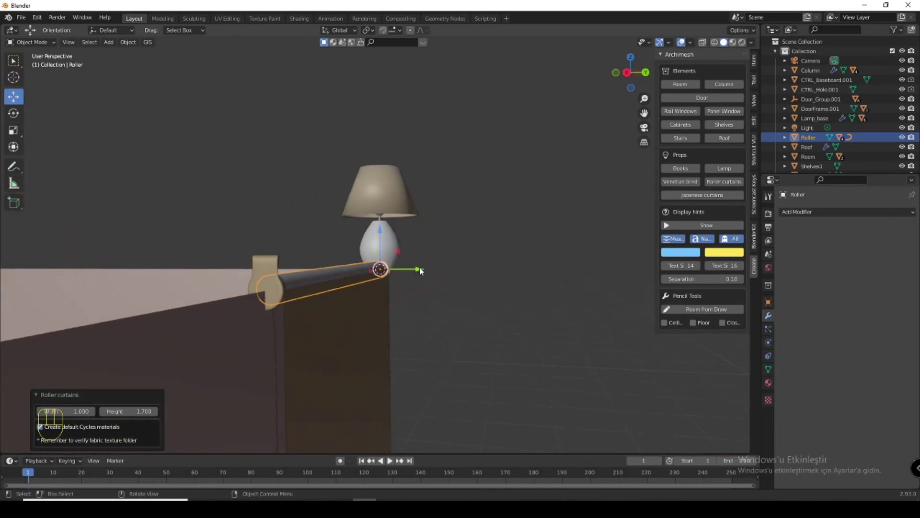
{"action": "left_click_drag", "start_coordinate": [419, 270], "coordinate": [494, 275]}
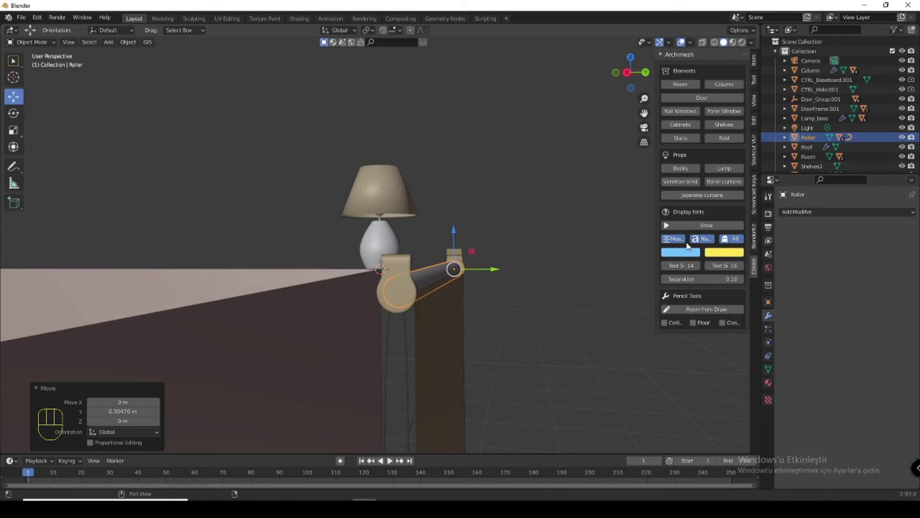
Add a set of books beside the lamp and try moving the first book about 0.38 m in negative Y and 0.61 m down.
{"action": "left_click", "coordinate": [684, 169]}
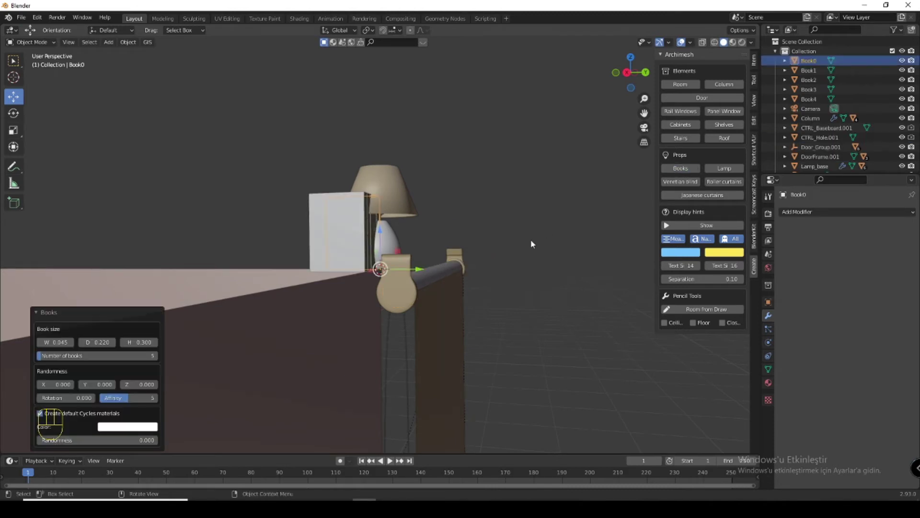
{"action": "middle_click_drag", "start_coordinate": [522, 240], "coordinate": [468, 234]}
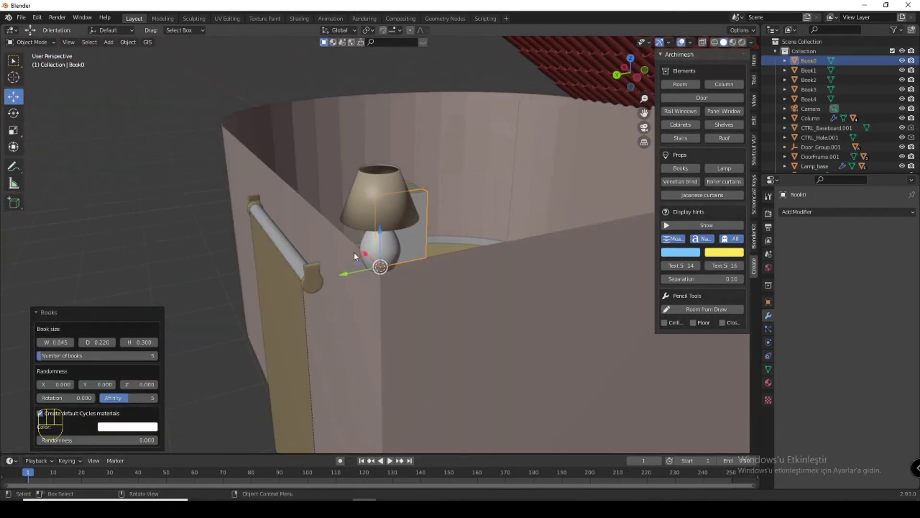
{"action": "left_click_drag", "start_coordinate": [365, 258], "coordinate": [436, 351]}
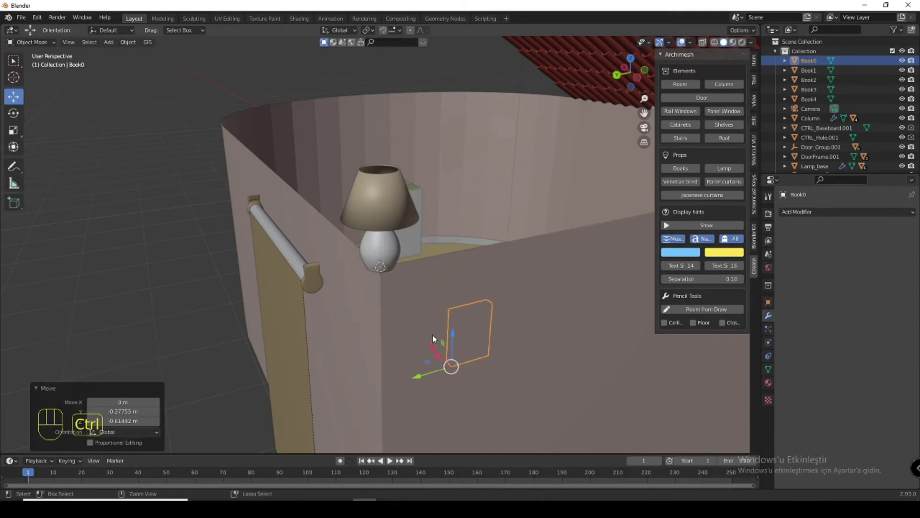
{"action": "key", "text": "ctrl+z"}
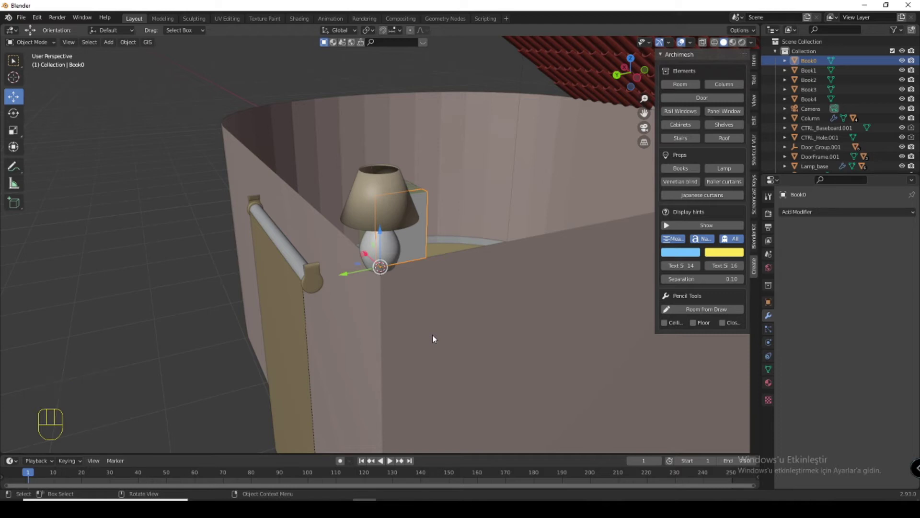
Undo the addition of the books.
{"action": "key", "text": "F10"}
{"action": "key", "text": "F9"}
{"action": "key", "text": "F9"}
{"action": "key", "text": "ctrl+z"}
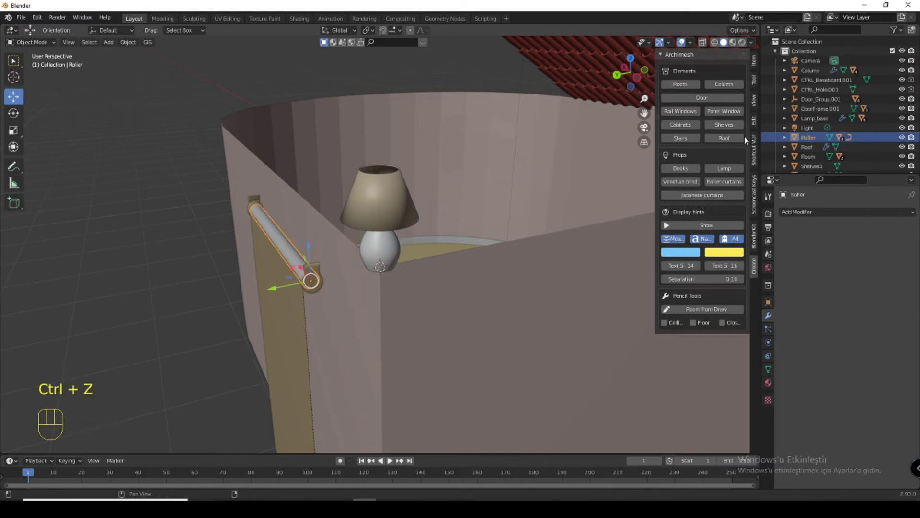
Add a set of books at the 3D cursor beside the lamp and set the number of books to 9.
{"action": "left_click", "coordinate": [691, 167]}
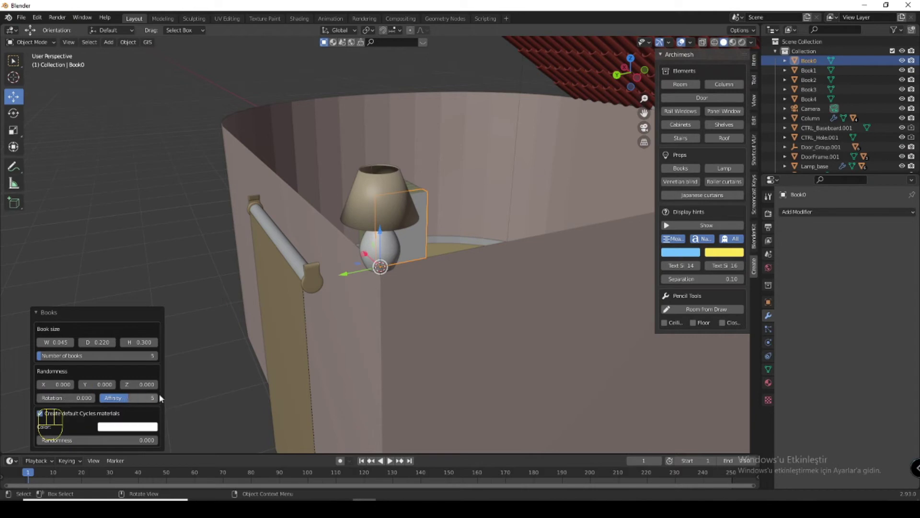
{"action": "middle_click_drag", "start_coordinate": [230, 397], "coordinate": [288, 407]}
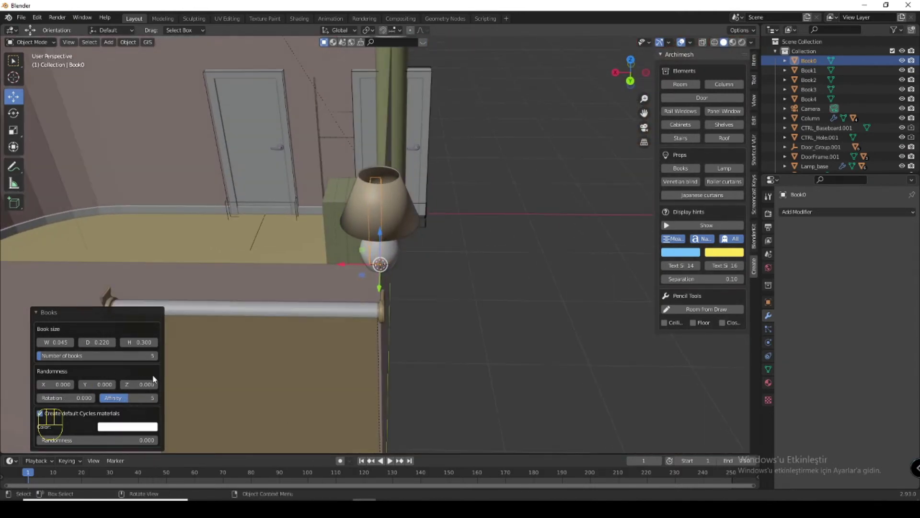
{"action": "left_click", "coordinate": [155, 357]}
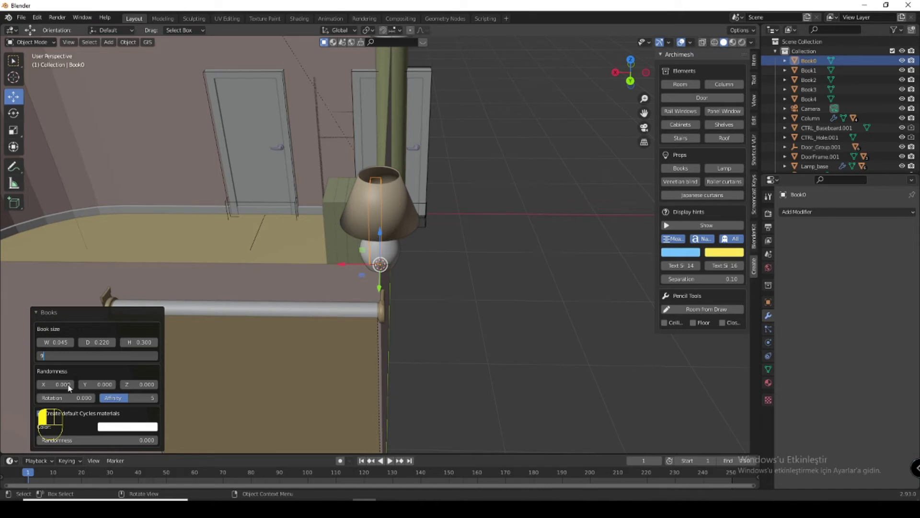
{"action": "key", "text": "Return"}
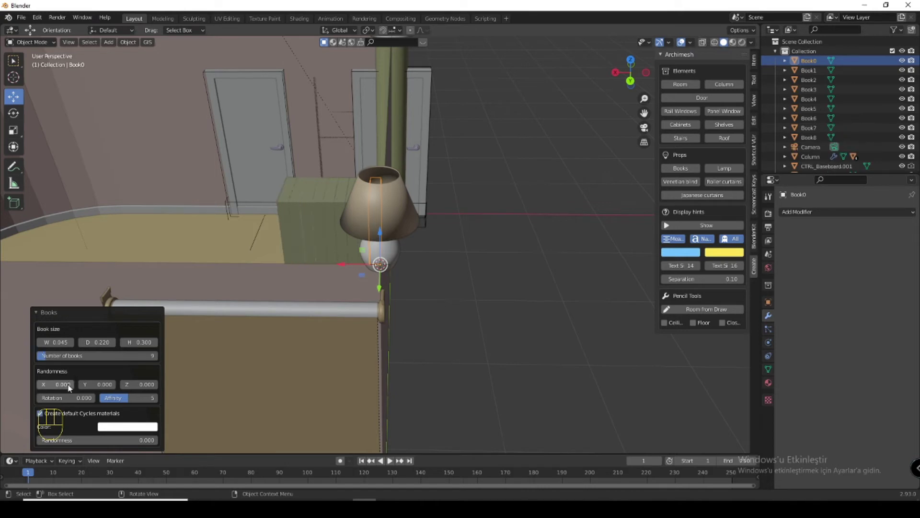
Set the books' colour randomness to 0.3 and raise it further to about 0.65.
{"action": "left_click", "coordinate": [110, 440]}
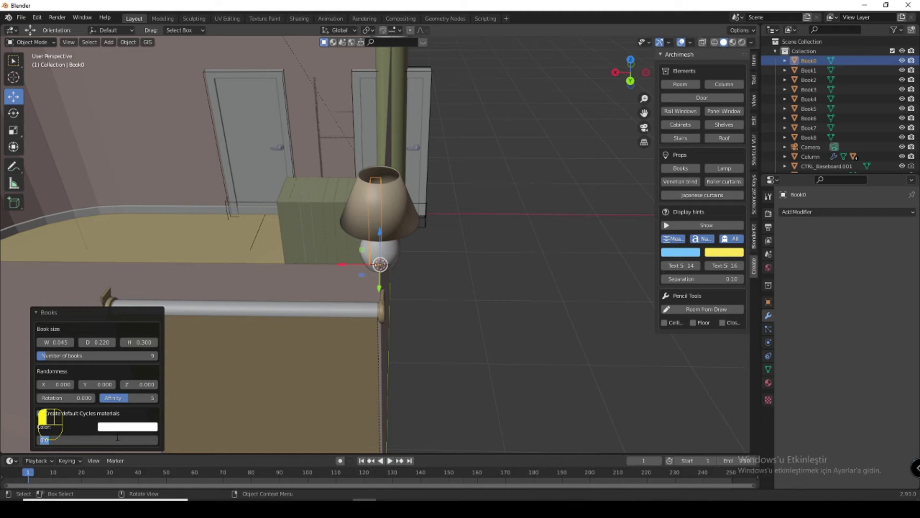
{"action": "type", "text": "0.3"}
{"action": "key", "text": "Return"}
{"action": "middle_click_drag", "start_coordinate": [483, 349], "coordinate": [307, 361]}
{"action": "left_click", "coordinate": [128, 440]}
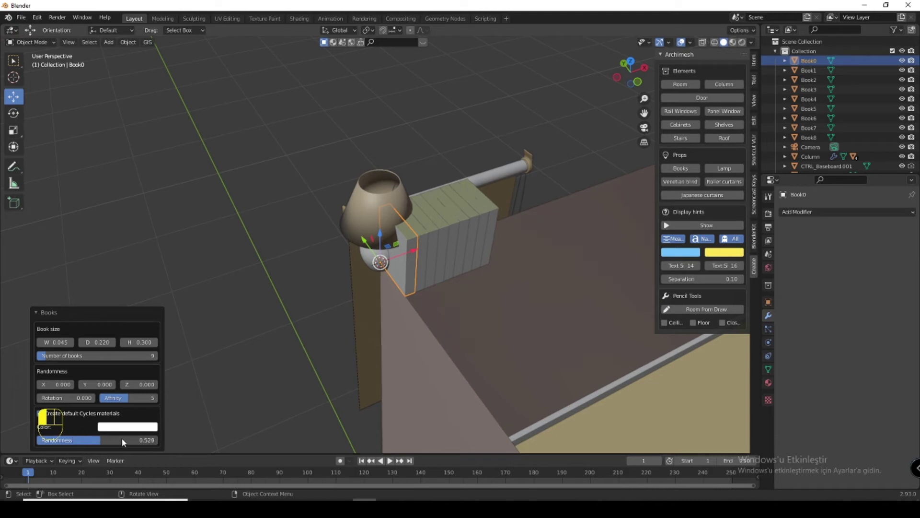
Select all nine books in the row beside the lamp, leaving the other objects unselected.
{"action": "left_click", "coordinate": [460, 240]}
{"action": "key", "text": "a"}
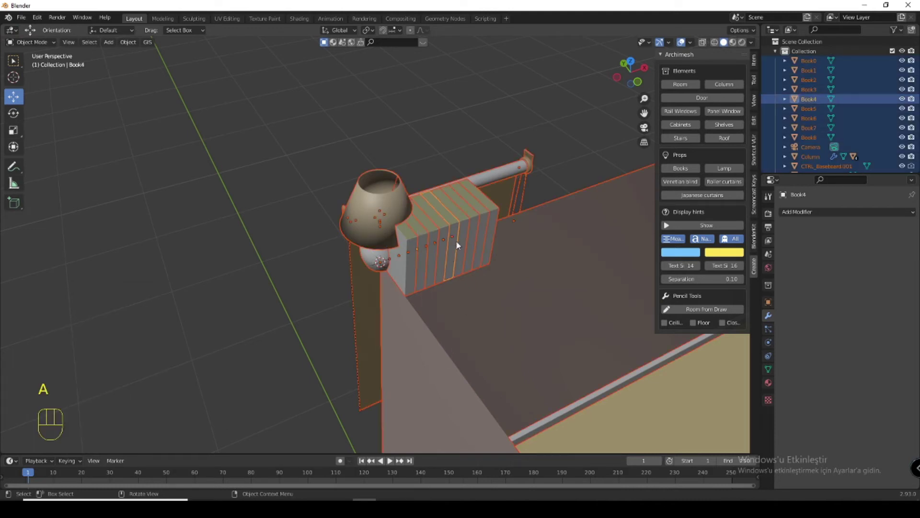
{"action": "middle_click_drag", "start_coordinate": [447, 249], "coordinate": [428, 252]}
{"action": "left_click", "coordinate": [416, 260]}
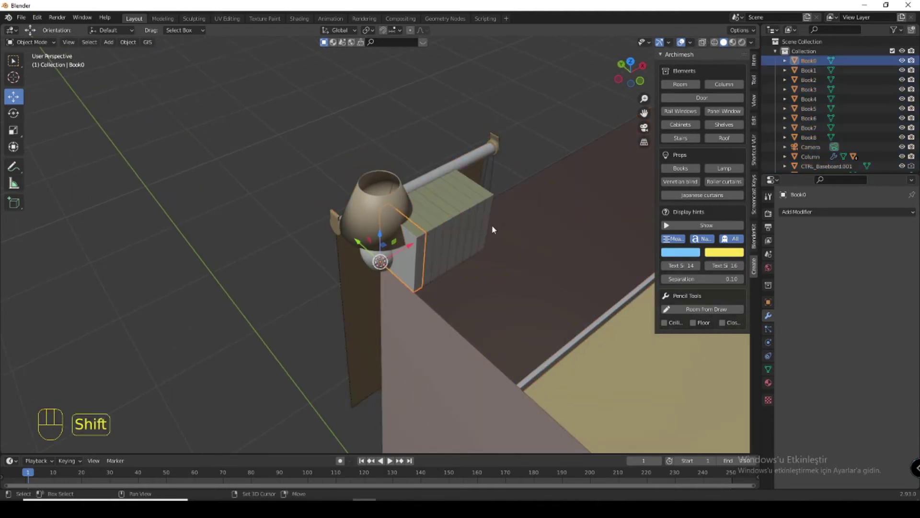
{"action": "left_click", "coordinate": [482, 219], "text": "shift"}
{"action": "left_click", "coordinate": [432, 248], "text": "shift"}
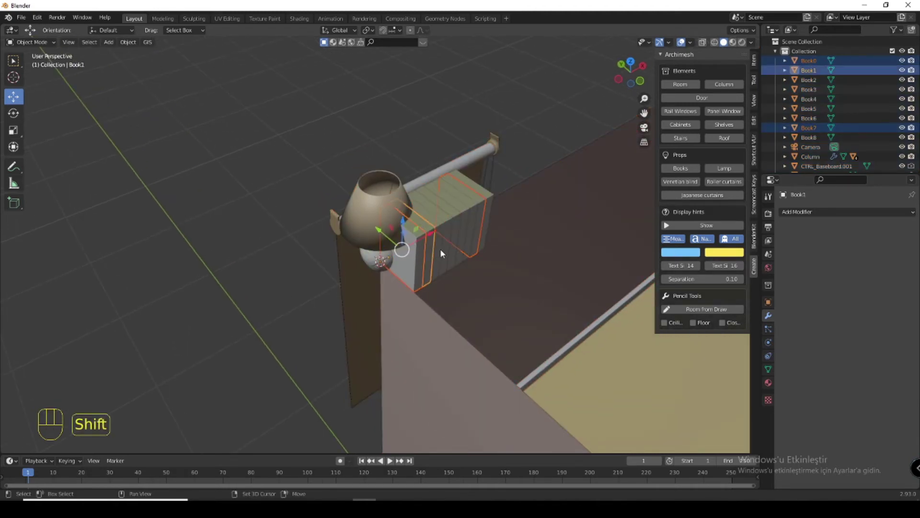
{"action": "left_click", "coordinate": [439, 248], "text": "shift"}
{"action": "left_click", "coordinate": [452, 246], "text": "shift"}
{"action": "left_click", "coordinate": [460, 241], "text": "shift"}
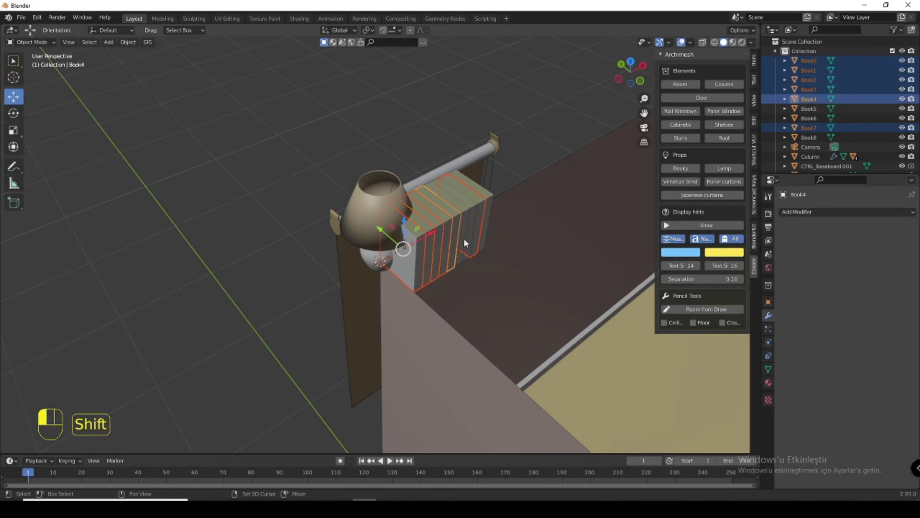
{"action": "left_click", "coordinate": [464, 238], "text": "shift"}
{"action": "left_click", "coordinate": [477, 235], "text": "shift"}
{"action": "left_click", "coordinate": [482, 234], "text": "shift"}
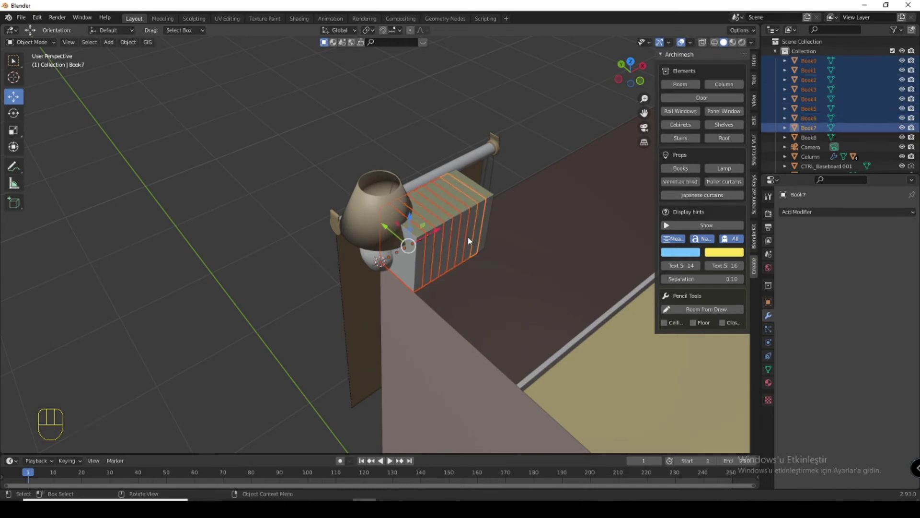
{"action": "left_click", "coordinate": [486, 228], "text": "shift"}
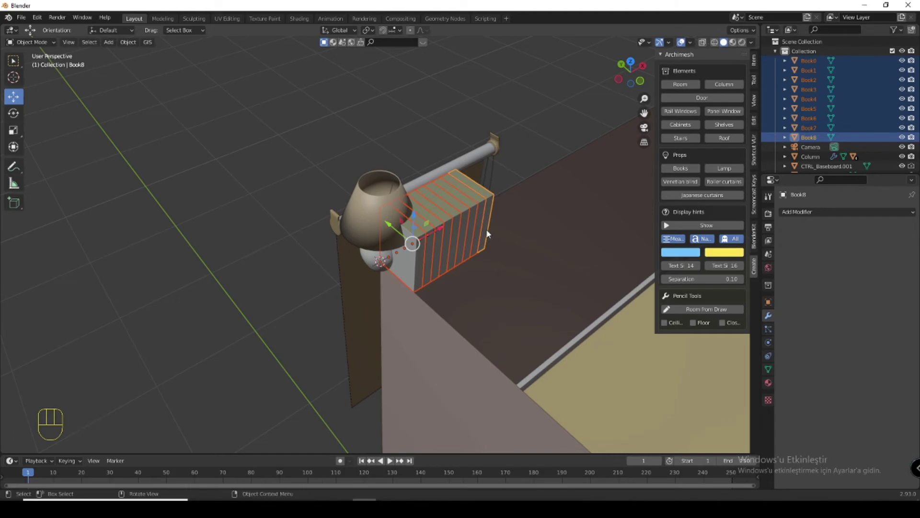
Render the scene from the camera to check the materials, and close the render result.
{"action": "key", "text": "F12"}
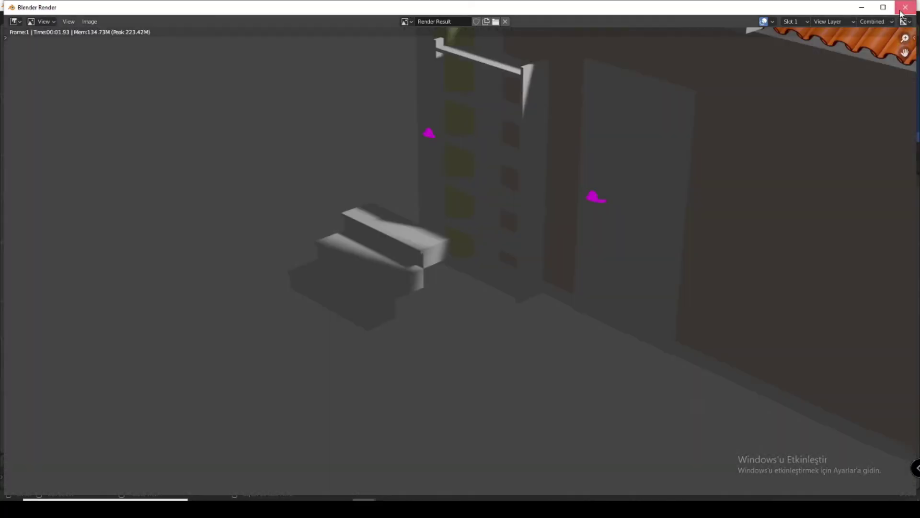
{"action": "left_click", "coordinate": [905, 7]}
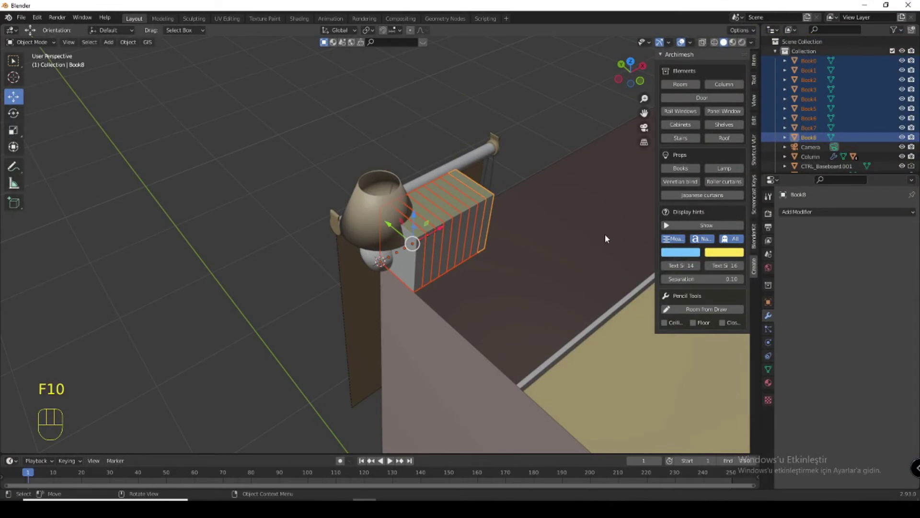
Add another set of nine books at the 3D cursor and raise its colour randomness to about 0.871.
{"action": "left_click", "coordinate": [680, 169]}
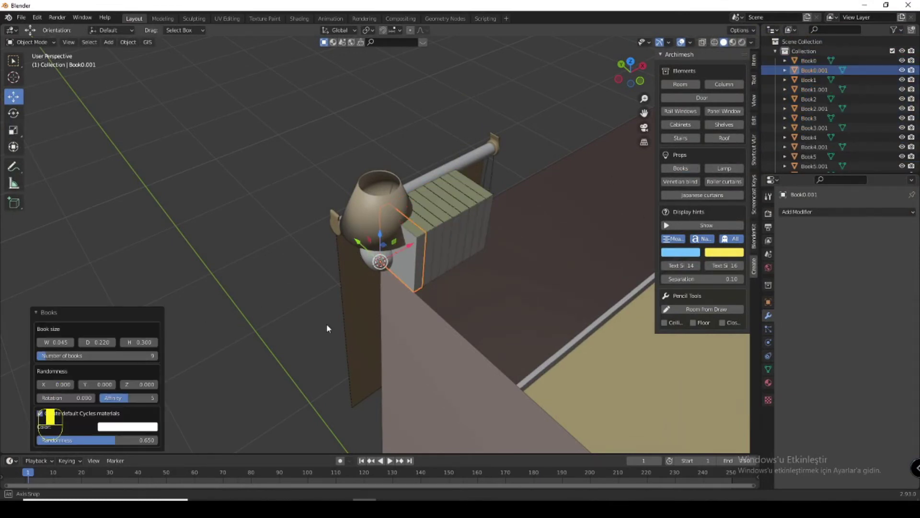
{"action": "middle_click_drag", "start_coordinate": [327, 326], "coordinate": [452, 314]}
{"action": "left_click_drag", "start_coordinate": [114, 445], "coordinate": [150, 439]}
{"action": "middle_click_drag", "start_coordinate": [308, 337], "coordinate": [340, 277]}
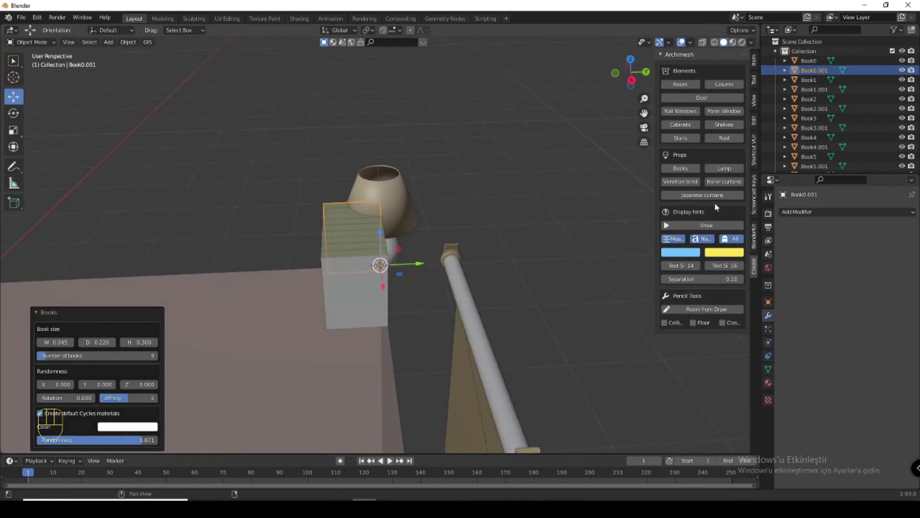
{"action": "middle_click_drag", "start_coordinate": [613, 214], "coordinate": [562, 227]}
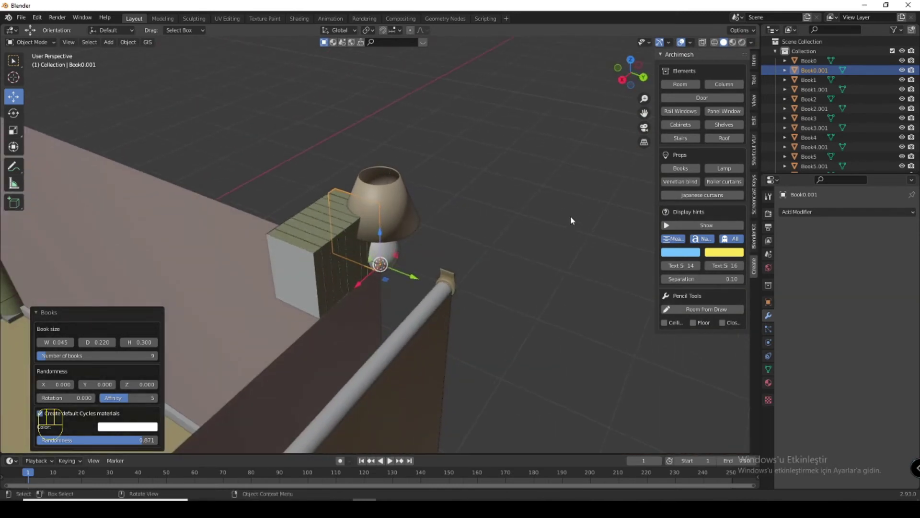
Place the 3D cursor in the empty space beyond the roller curtain and add Japanese curtains there.
{"action": "left_click", "coordinate": [570, 216]}
{"action": "left_click", "coordinate": [13, 76]}
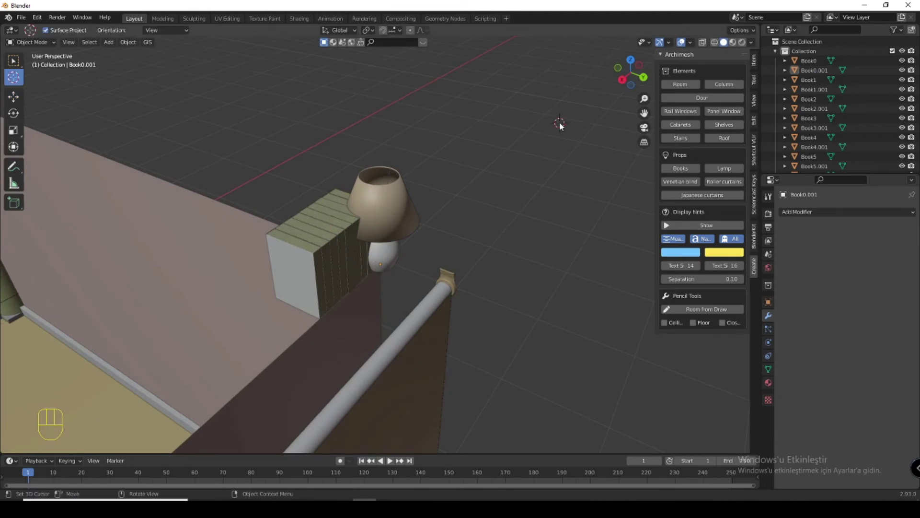
{"action": "left_click", "coordinate": [702, 194]}
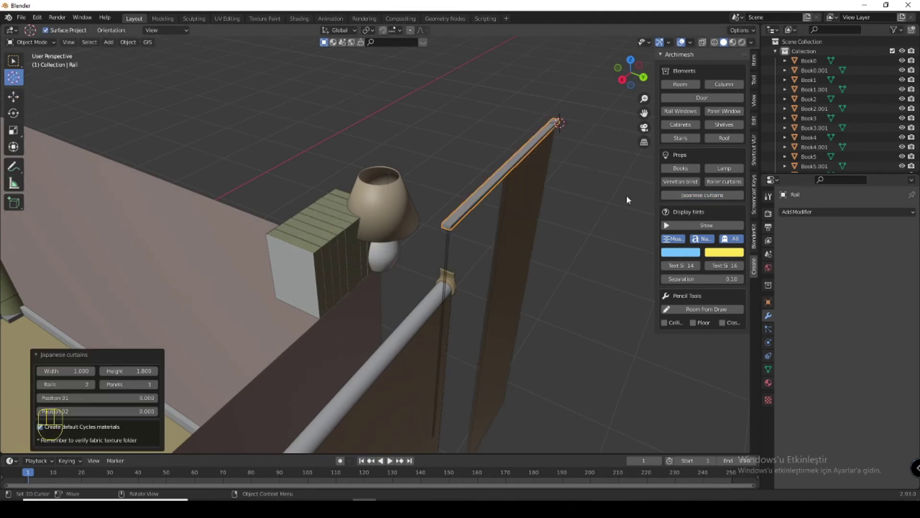
{"action": "middle_click_drag", "start_coordinate": [626, 194], "coordinate": [518, 206]}
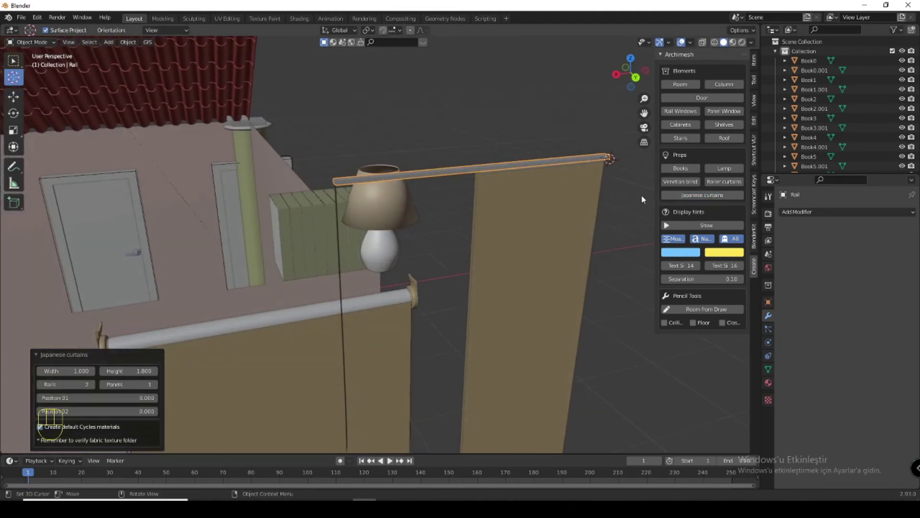
{"action": "scroll", "coordinate": [591, 218], "scroll_direction": "down", "scroll_amount": 2}
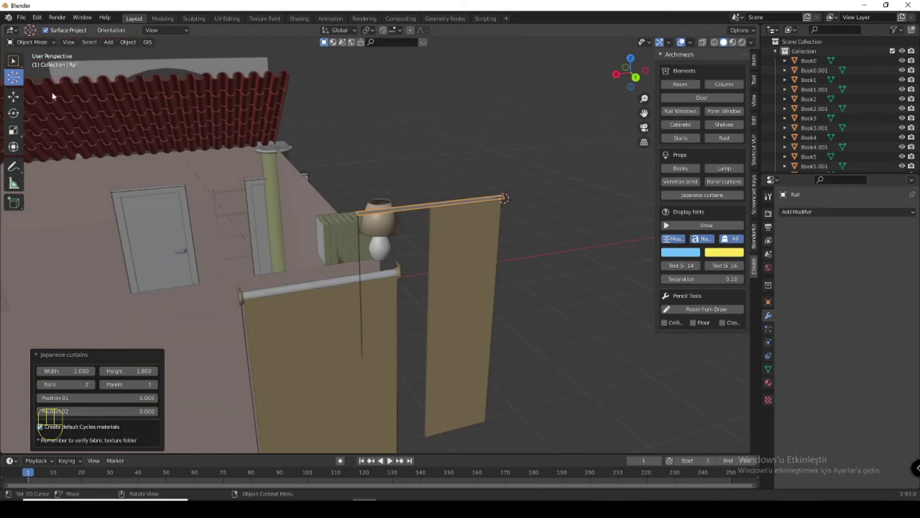
Add a Venetian blind at a new 3D cursor position just beyond the Japanese curtains.
{"action": "left_click", "coordinate": [690, 185]}
{"action": "middle_click_drag", "start_coordinate": [622, 245], "coordinate": [646, 239]}
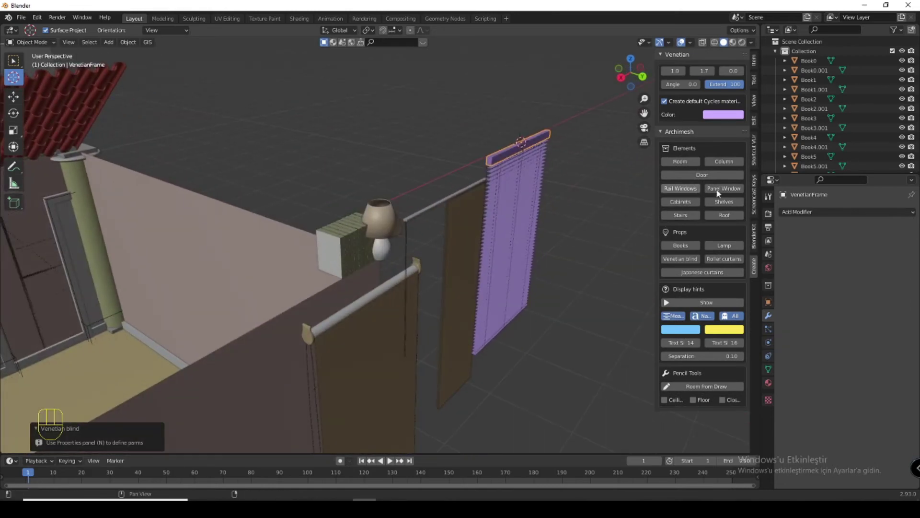
Show the Archimesh display hints and examine the measurements and wall names around the room.
{"action": "left_click", "coordinate": [687, 306]}
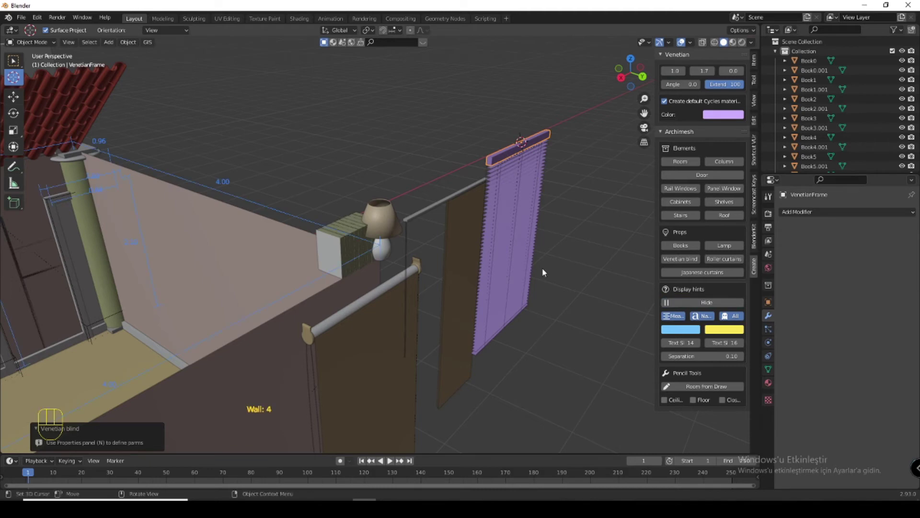
{"action": "scroll", "coordinate": [499, 242], "scroll_direction": "down", "scroll_amount": 3}
{"action": "middle_click_drag", "start_coordinate": [497, 240], "coordinate": [359, 231]}
{"action": "scroll", "coordinate": [467, 196], "scroll_direction": "up", "scroll_amount": 3}
{"action": "middle_click_drag", "start_coordinate": [467, 196], "coordinate": [561, 206]}
{"action": "scroll", "coordinate": [595, 219], "scroll_direction": "up", "scroll_amount": 3}
{"action": "scroll", "coordinate": [499, 218], "scroll_direction": "down", "scroll_amount": 4}
{"action": "middle_click_drag", "start_coordinate": [497, 217], "coordinate": [388, 302]}
{"action": "scroll", "coordinate": [433, 190], "scroll_direction": "down", "scroll_amount": 3}
{"action": "scroll", "coordinate": [349, 320], "scroll_direction": "up", "scroll_amount": 2}
{"action": "scroll", "coordinate": [350, 320], "scroll_direction": "up", "scroll_amount": 2}
Change the viewport shading to Material Preview and on to Rendered, and inspect the room, roof and props.
{"action": "left_click", "coordinate": [734, 45]}
{"action": "scroll", "coordinate": [466, 203], "scroll_direction": "down", "scroll_amount": 3}
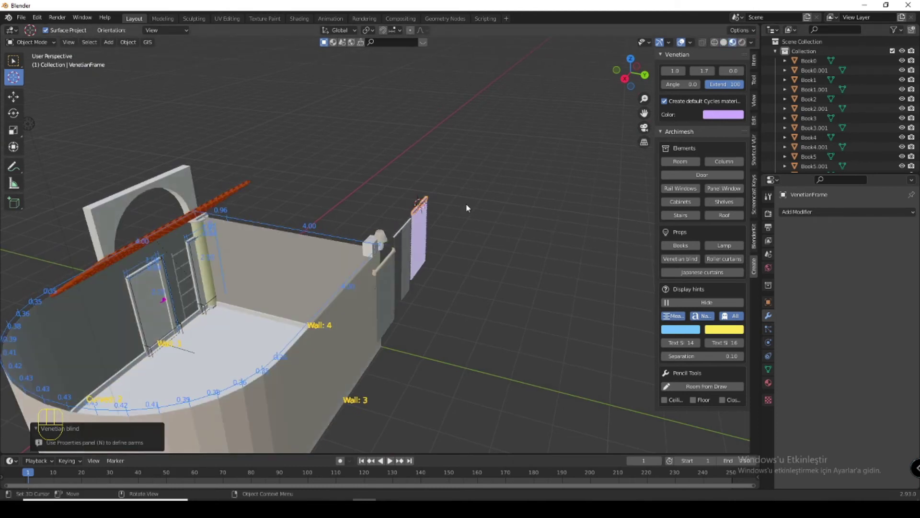
{"action": "mouse_move", "coordinate": [465, 204]}
{"action": "middle_mouse_down"}
{"action": "mouse_move", "coordinate": [512, 166]}
{"action": "mouse_move", "coordinate": [498, 185]}
{"action": "mouse_move", "coordinate": [501, 250]}
{"action": "mouse_move", "coordinate": [568, 165]}
{"action": "mouse_move", "coordinate": [337, 290]}
{"action": "middle_mouse_up"}
{"action": "scroll", "coordinate": [336, 291], "scroll_direction": "up", "scroll_amount": 3}
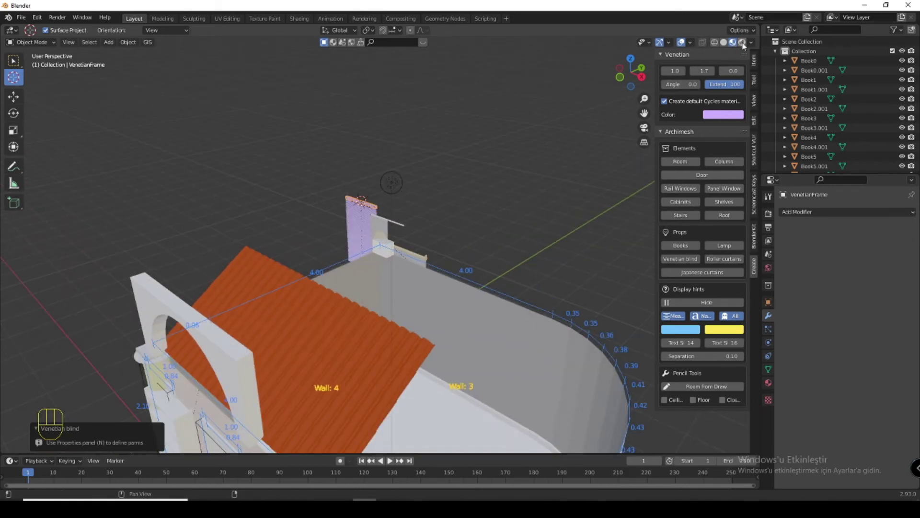
{"action": "middle_click_drag", "start_coordinate": [484, 154], "coordinate": [269, 248]}
{"action": "scroll", "coordinate": [352, 280], "scroll_direction": "up", "scroll_amount": 3}
{"action": "scroll", "coordinate": [355, 289], "scroll_direction": "down", "scroll_amount": 1}
{"action": "scroll", "coordinate": [413, 252], "scroll_direction": "down", "scroll_amount": 5}
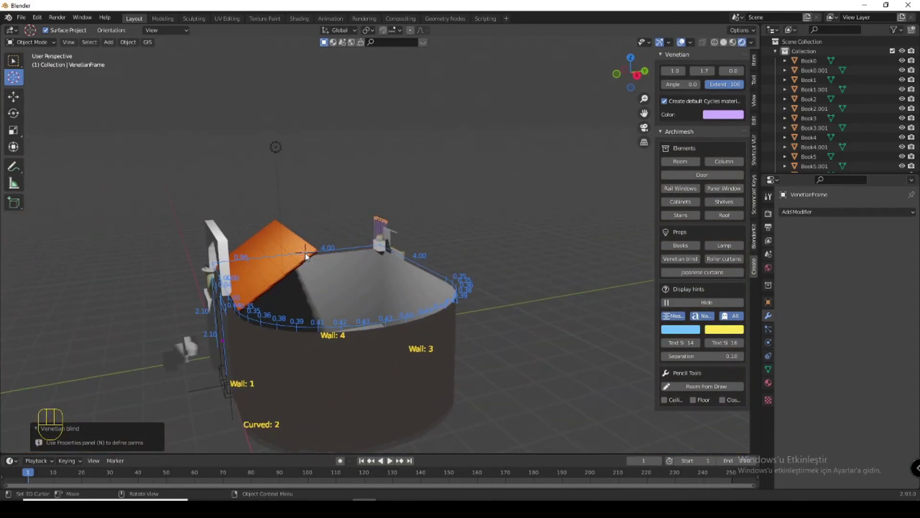
Place the 3D cursor at the upper end of the tiled roof's slope in the right orthographic view.
{"action": "left_click", "coordinate": [13, 60]}
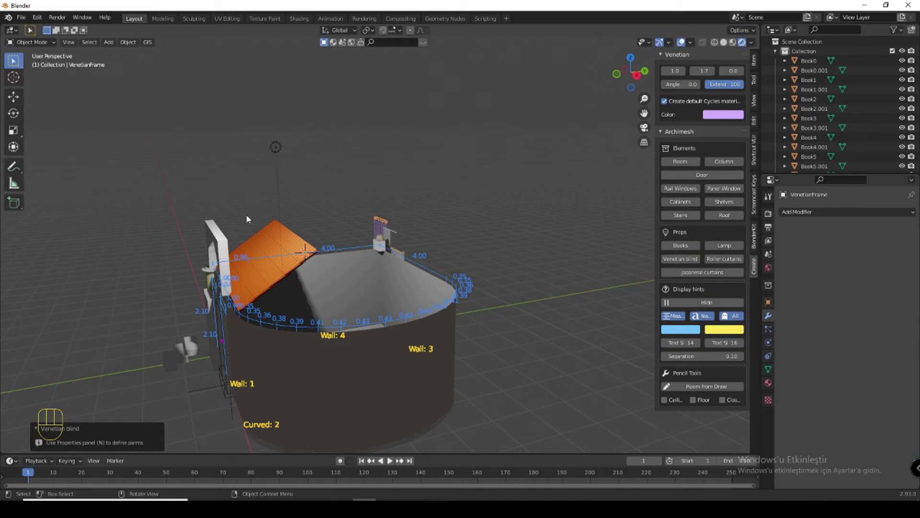
{"action": "left_click", "coordinate": [285, 249]}
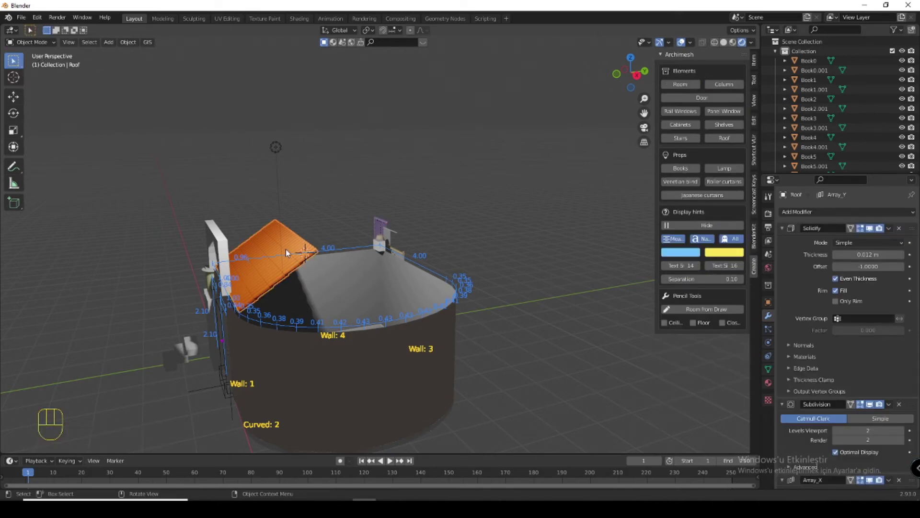
{"action": "key", "text": "Tab"}
{"action": "middle_click_drag", "start_coordinate": [286, 249], "coordinate": [154, 187]}
{"action": "scroll", "coordinate": [300, 275], "scroll_direction": "up", "scroll_amount": 5}
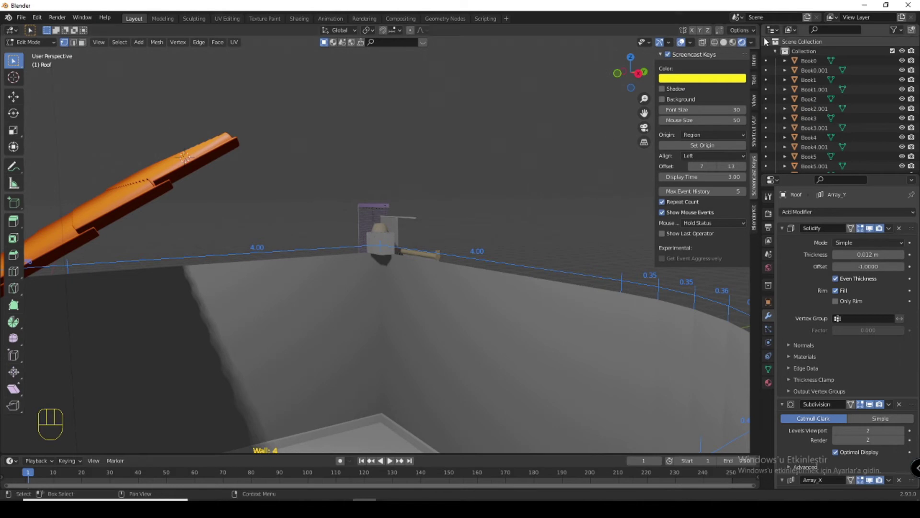
{"action": "left_click", "coordinate": [640, 74]}
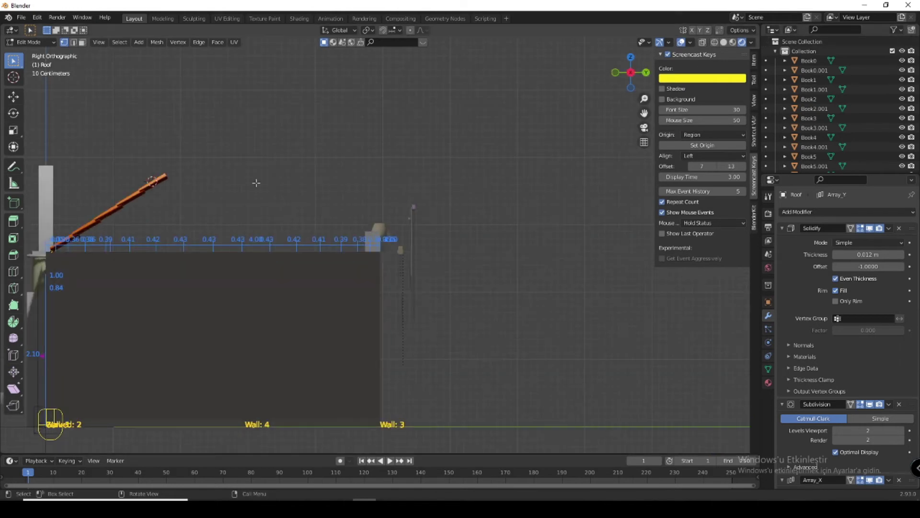
{"action": "left_click", "coordinate": [13, 77]}
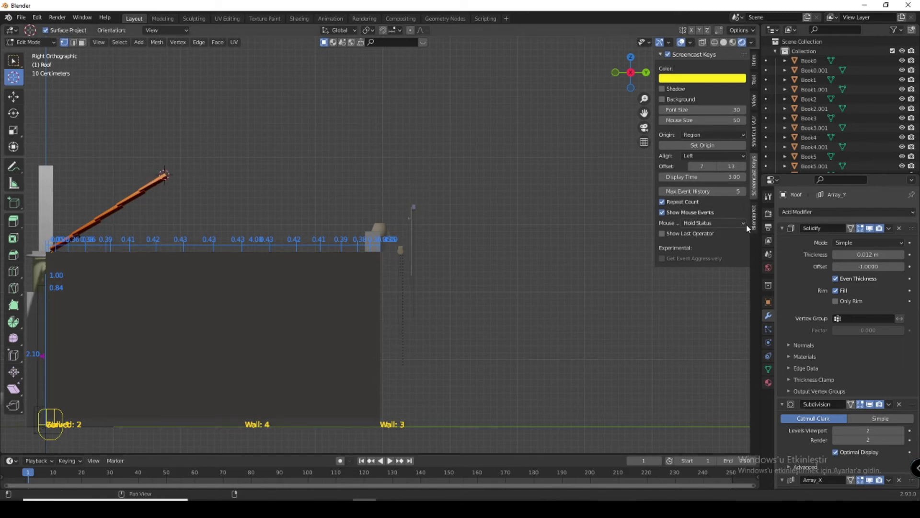
{"action": "key", "text": "Tab"}
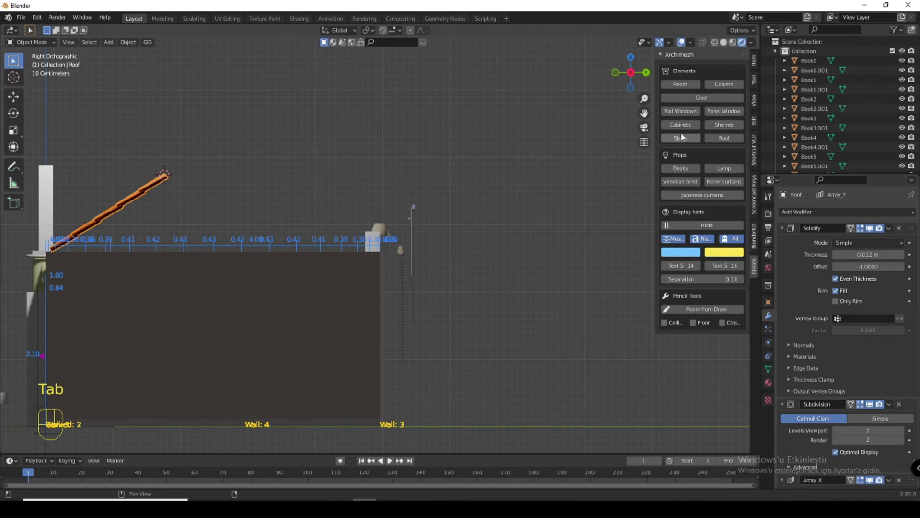
Add a second roof at the 3D cursor and set its tile model to Model 02.
{"action": "left_click", "coordinate": [721, 138]}
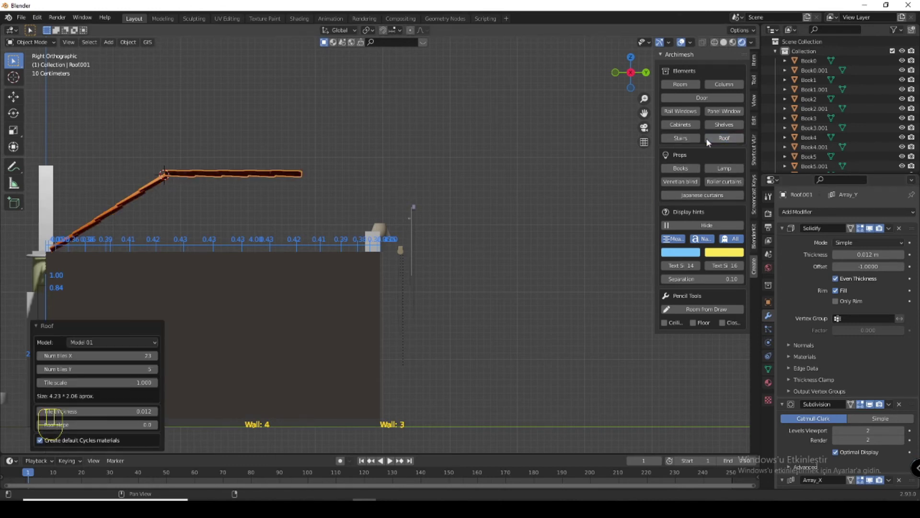
{"action": "left_click", "coordinate": [84, 344]}
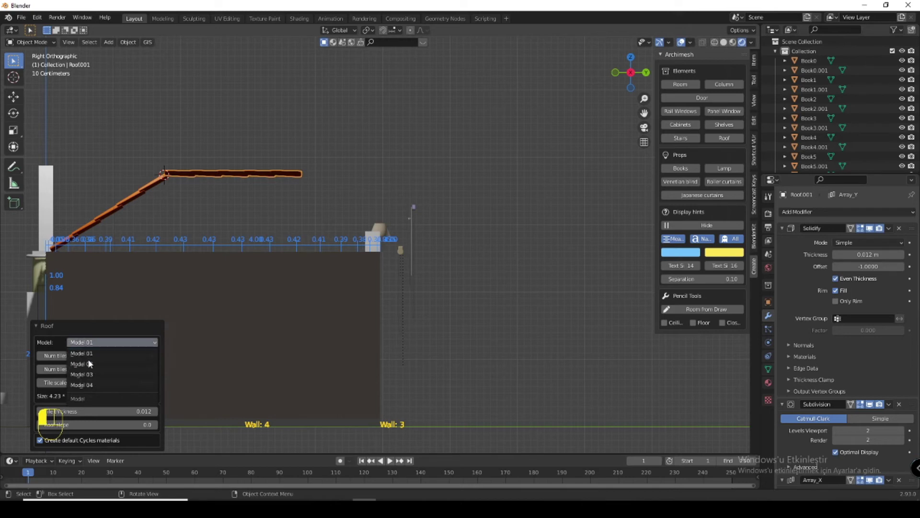
{"action": "left_click", "coordinate": [90, 365]}
{"action": "middle_click_drag", "start_coordinate": [306, 337], "coordinate": [522, 321]}
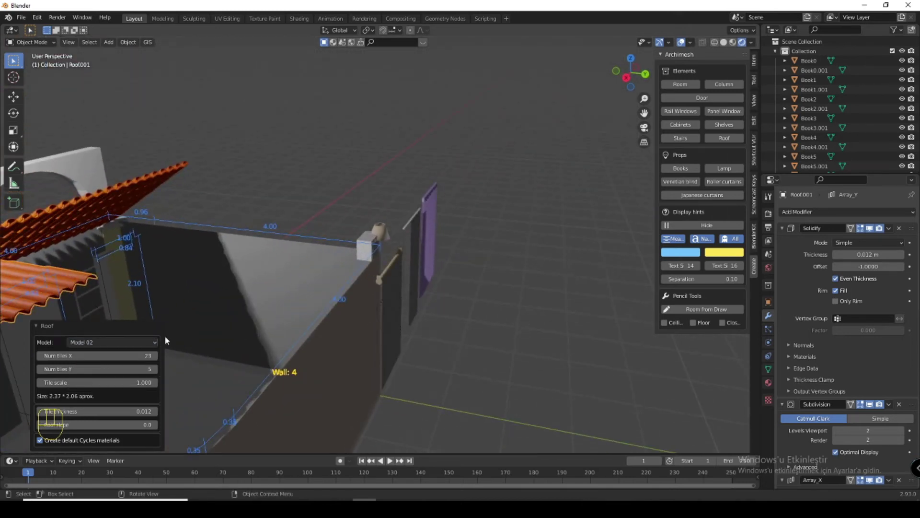
Try the tile models Model 03 and Model 04 on the second roof and compare their shapes.
{"action": "left_click", "coordinate": [126, 341]}
{"action": "left_click", "coordinate": [104, 373]}
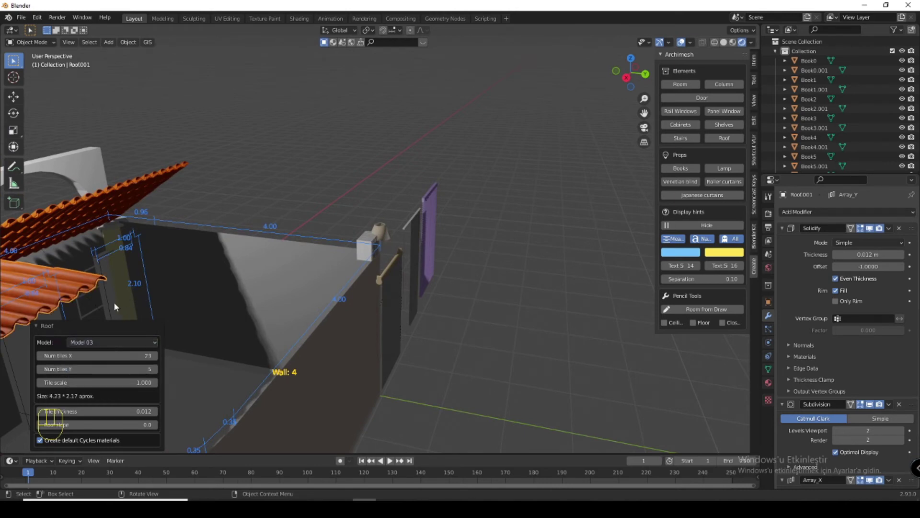
{"action": "middle_click_drag", "start_coordinate": [114, 280], "coordinate": [149, 309]}
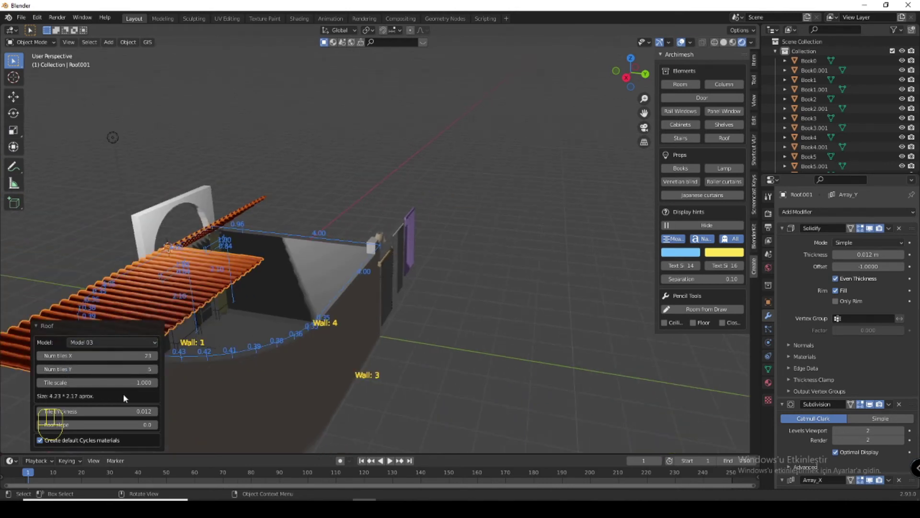
{"action": "left_click", "coordinate": [105, 343]}
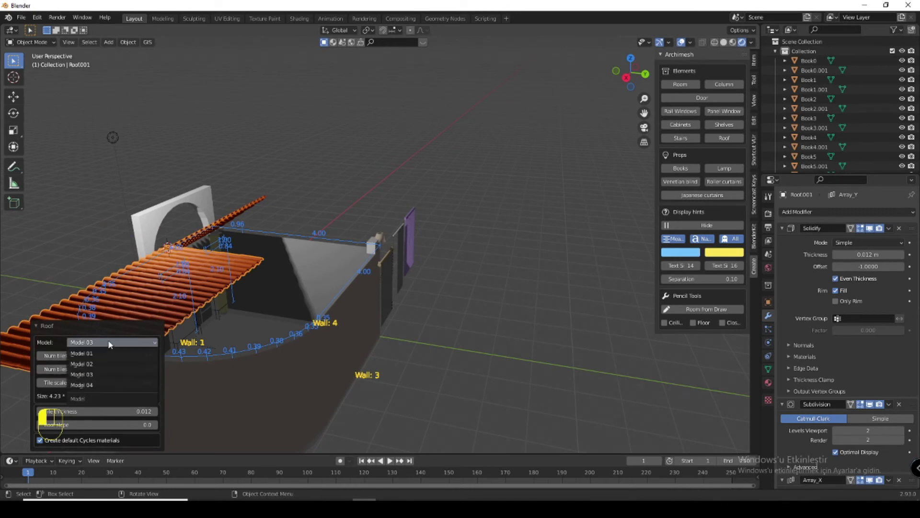
{"action": "left_click", "coordinate": [93, 385]}
{"action": "scroll", "coordinate": [175, 309], "scroll_direction": "up", "scroll_amount": 2}
{"action": "scroll", "coordinate": [226, 283], "scroll_direction": "up", "scroll_amount": 2}
{"action": "scroll", "coordinate": [240, 278], "scroll_direction": "down", "scroll_amount": 1}
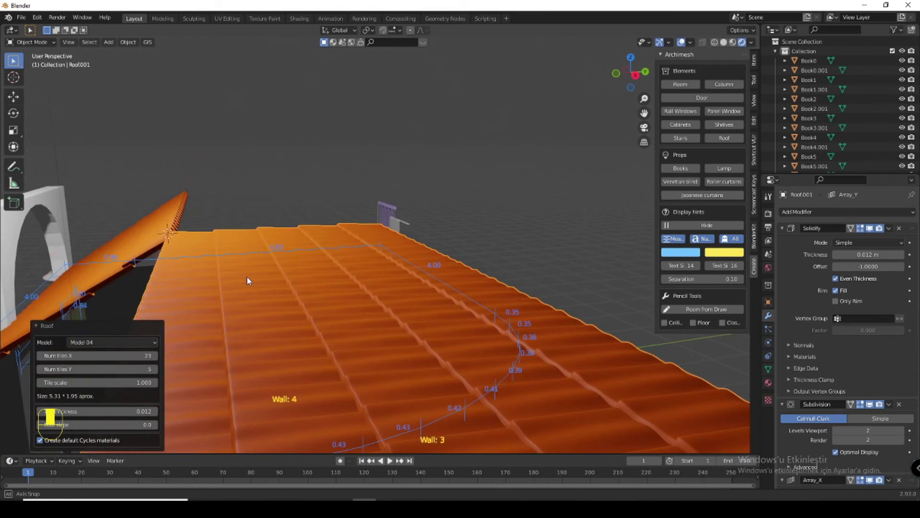
Reduce the second roof to a single tile by setting its tile counts to 1 in both Y and X.
{"action": "left_click", "coordinate": [150, 369]}
{"action": "type", "text": "3"}
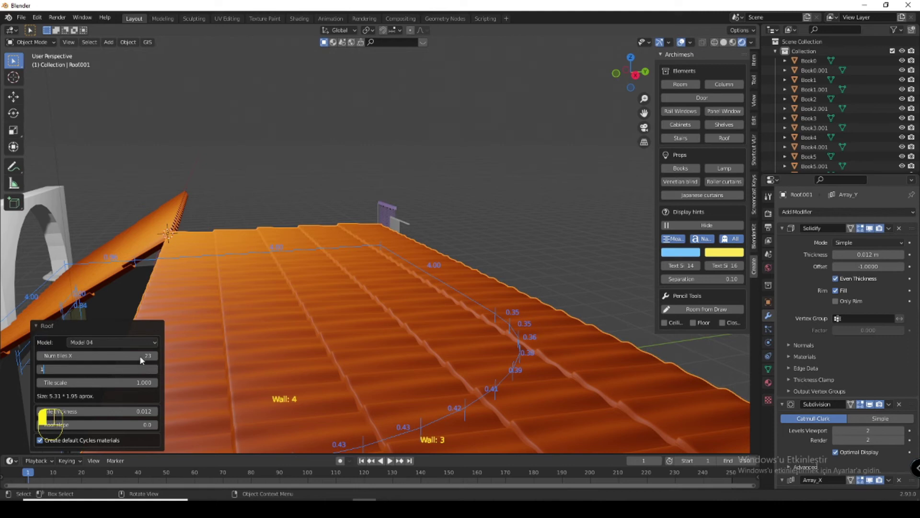
{"action": "key", "text": "Return"}
{"action": "left_click", "coordinate": [96, 355]}
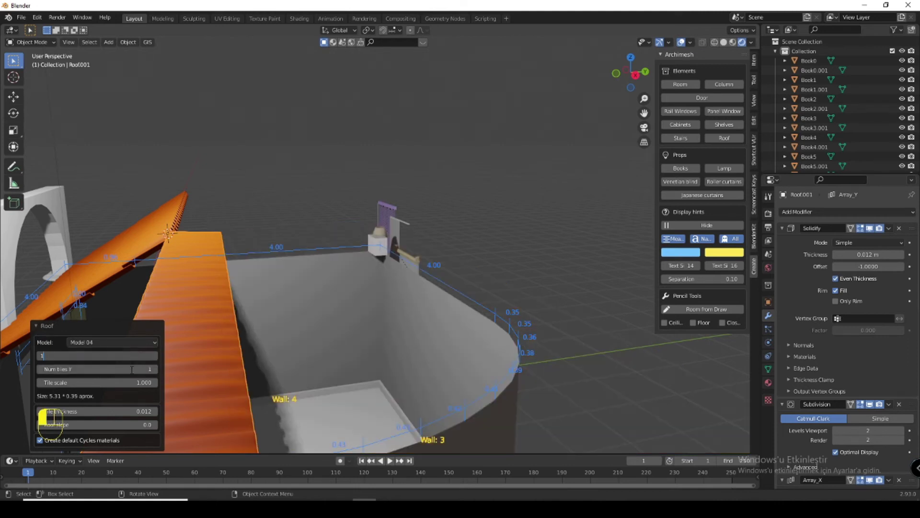
{"action": "type", "text": "1"}
{"action": "key", "text": "Return"}
Switch the single roof tile to Model 01 and examine how it sits at the first roof's upper edge.
{"action": "middle_click_drag", "start_coordinate": [311, 281], "coordinate": [186, 268]}
{"action": "left_click", "coordinate": [113, 342]}
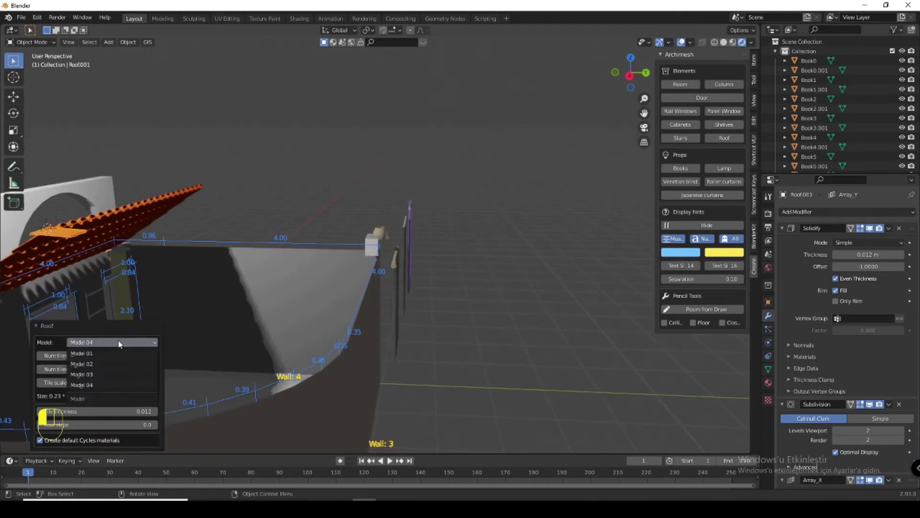
{"action": "left_click", "coordinate": [94, 356]}
{"action": "middle_click_drag", "start_coordinate": [117, 289], "coordinate": [140, 288]}
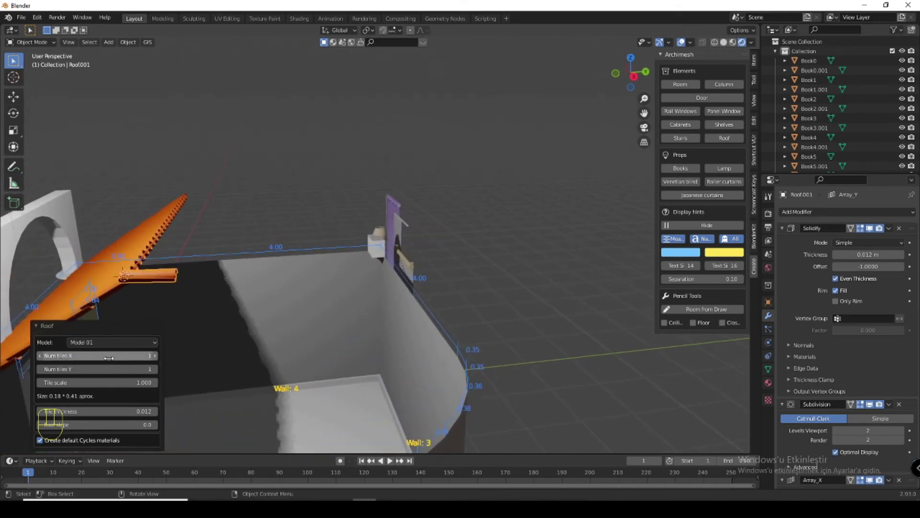
{"action": "middle_click_drag", "start_coordinate": [181, 384], "coordinate": [335, 316]}
{"action": "left_click", "coordinate": [97, 342]}
{"action": "key", "text": "Escape"}
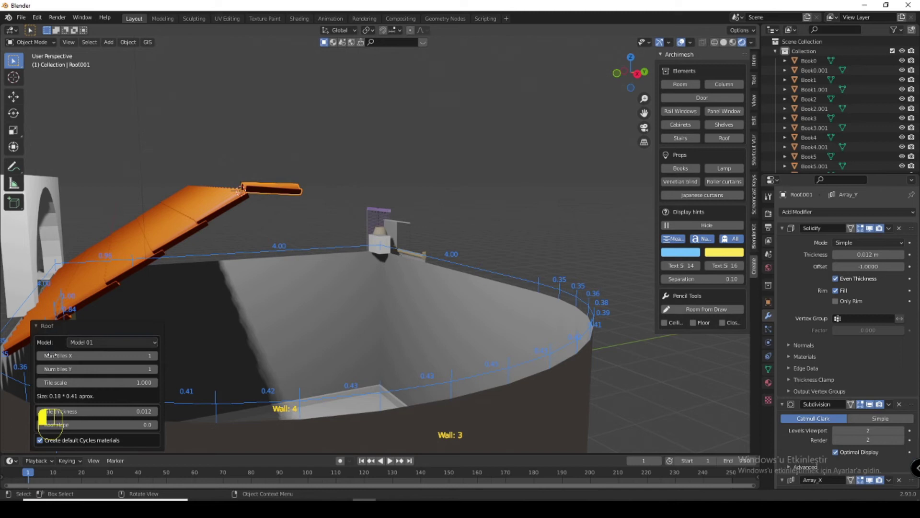
Try to set the second roof's number of tiles in Y to 0.
{"action": "left_click", "coordinate": [131, 369]}
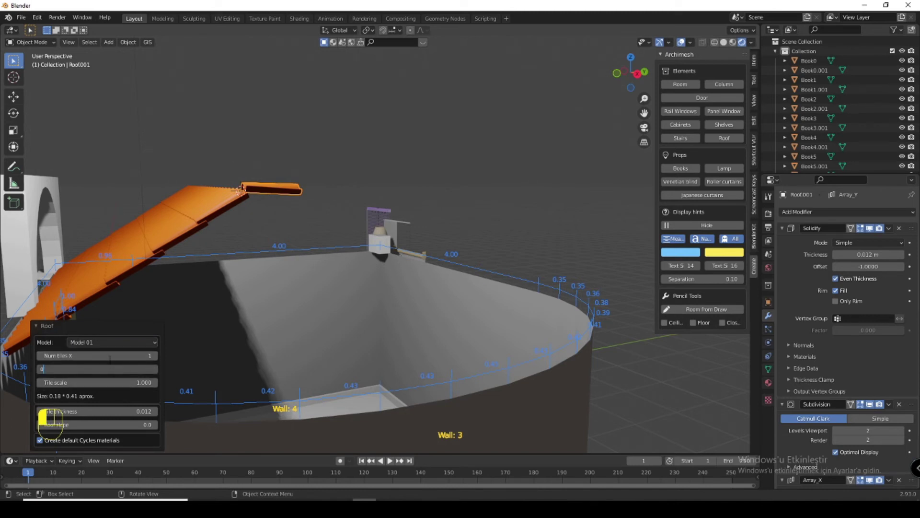
{"action": "key", "text": "Return"}
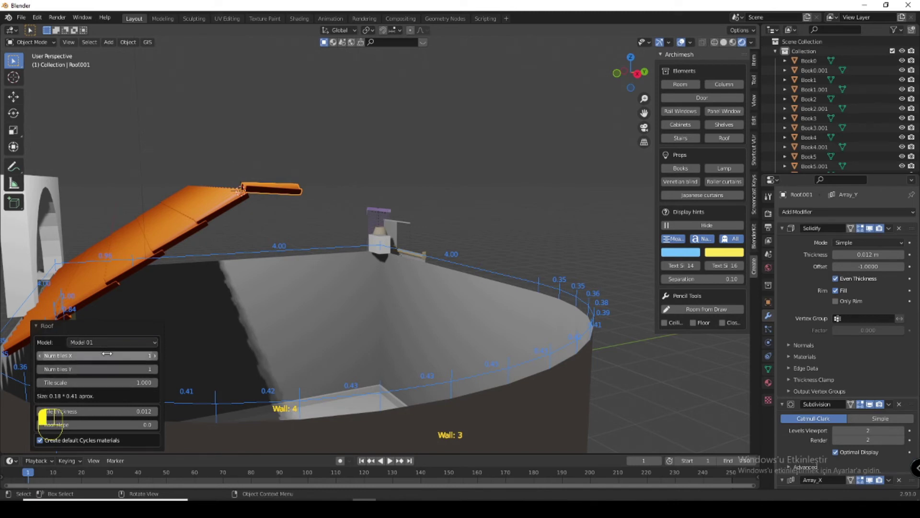
{"action": "left_click", "coordinate": [134, 369]}
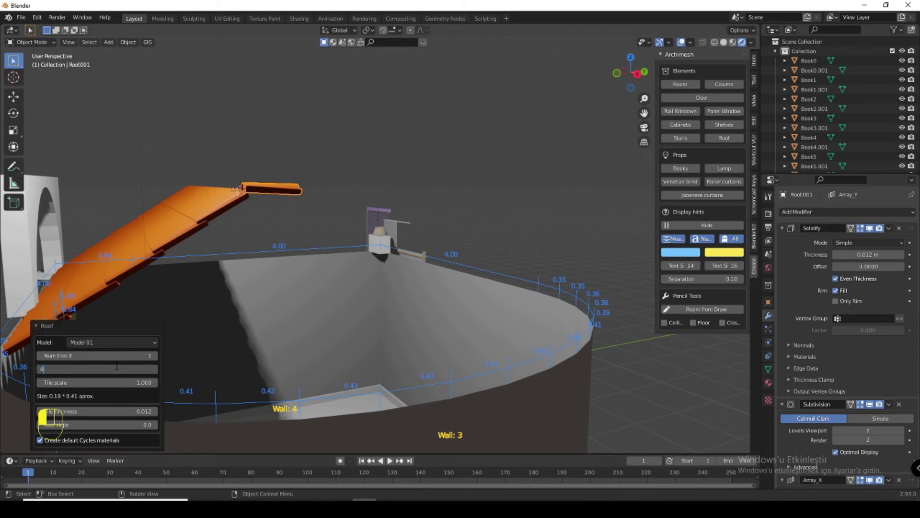
{"action": "type", "text": "0"}
{"action": "key", "text": "Return"}
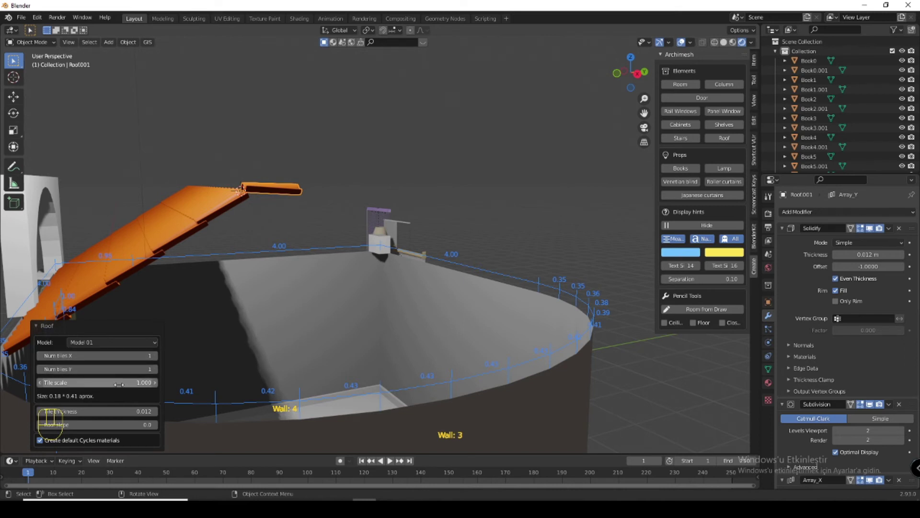
Change the second roof's tile model to Model 02 and extend it to 13 tiles in Y.
{"action": "middle_click_drag", "start_coordinate": [309, 311], "coordinate": [335, 326]}
{"action": "left_click", "coordinate": [88, 342]}
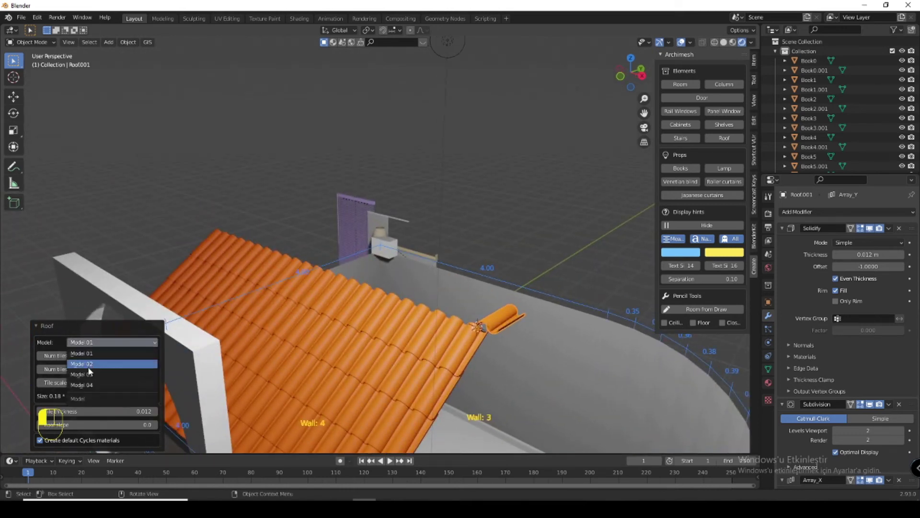
{"action": "left_click", "coordinate": [89, 364]}
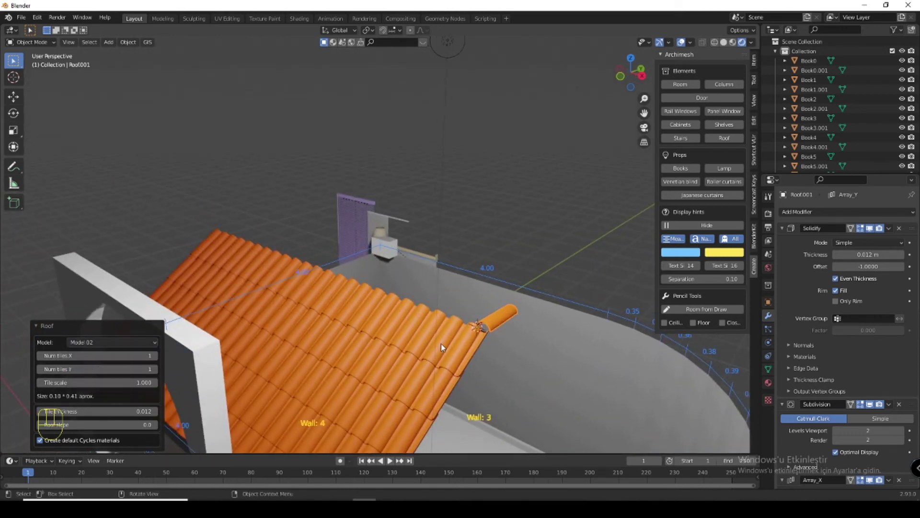
{"action": "mouse_move", "coordinate": [440, 343]}
{"action": "middle_mouse_down"}
{"action": "mouse_move", "coordinate": [406, 335]}
{"action": "mouse_move", "coordinate": [441, 344]}
{"action": "middle_mouse_up"}
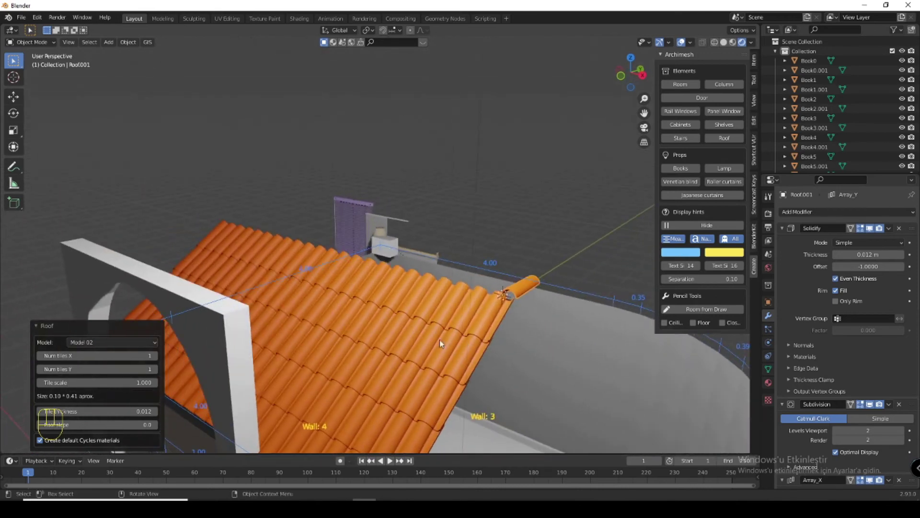
{"action": "left_click", "coordinate": [155, 370]}
{"action": "left_click_drag", "start_coordinate": [155, 370], "coordinate": [176, 369]}
{"action": "scroll", "coordinate": [515, 309], "scroll_direction": "down", "scroll_amount": 3}
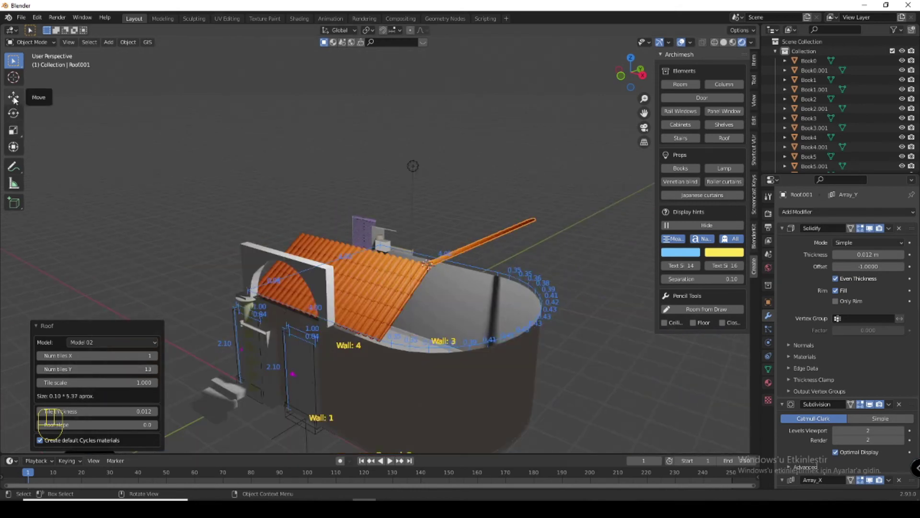
Rotate the row of tiles 90° around the global Z axis to run along the first roof's upper edge.
{"action": "key", "text": "r"}
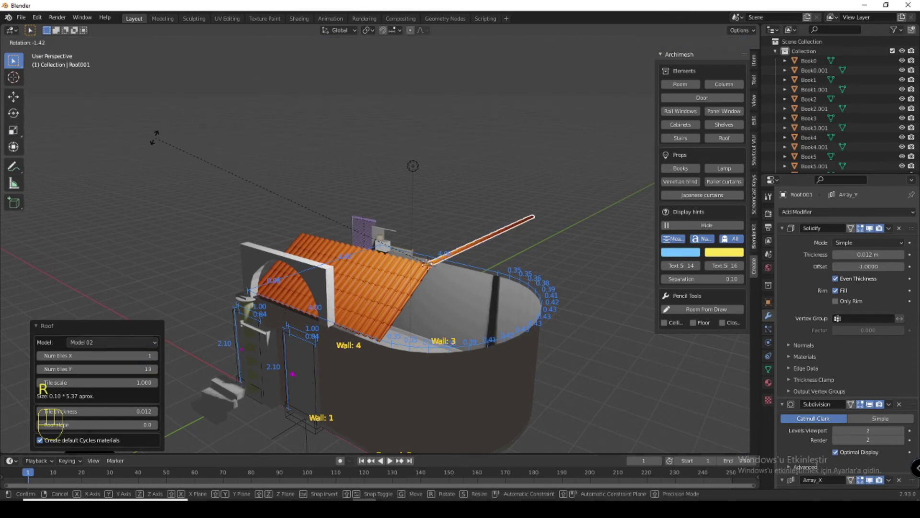
{"action": "key", "text": "z"}
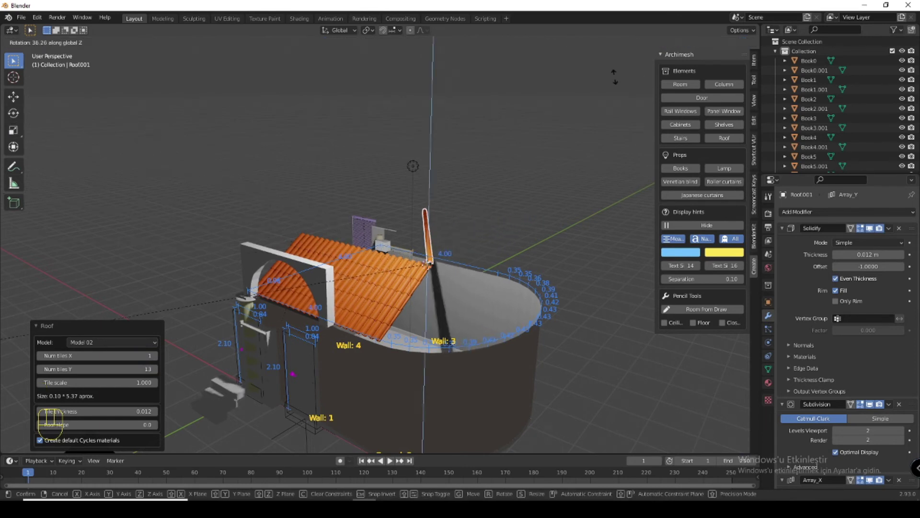
{"action": "left_click", "coordinate": [588, 214]}
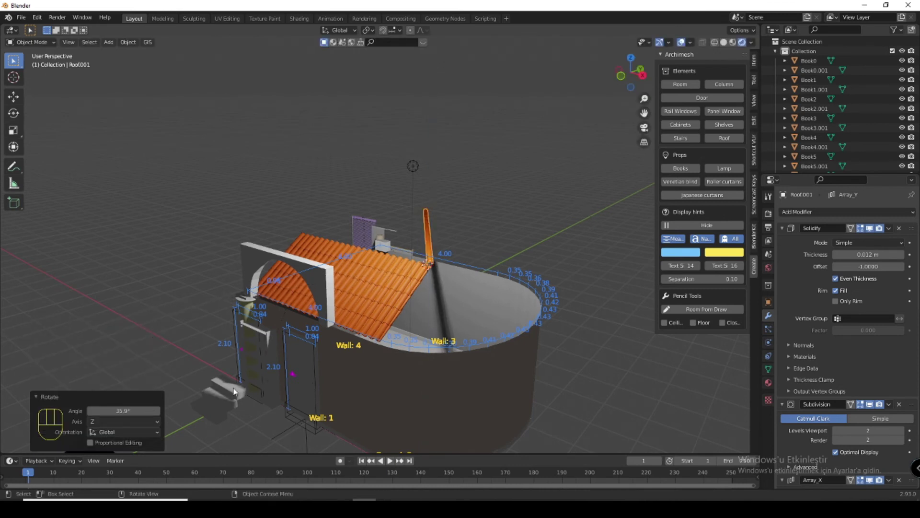
{"action": "left_click", "coordinate": [124, 410]}
{"action": "type", "text": "90"}
{"action": "key", "text": "Return"}
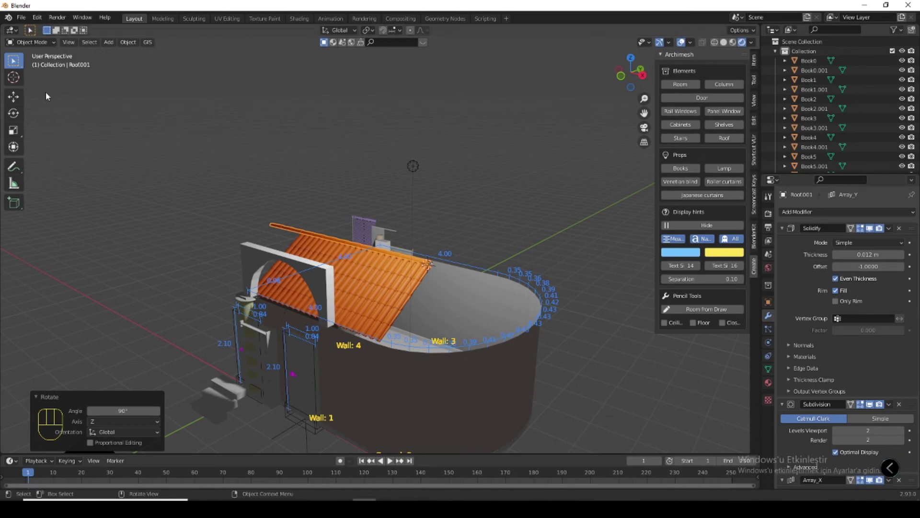
Move the ridge tile row about 0.13 m along the X axis.
{"action": "middle_click_drag", "start_coordinate": [331, 211], "coordinate": [490, 287]}
{"action": "scroll", "coordinate": [599, 329], "scroll_direction": "up", "scroll_amount": 6}
{"action": "scroll", "coordinate": [492, 288], "scroll_direction": "up", "scroll_amount": 2}
{"action": "scroll", "coordinate": [492, 287], "scroll_direction": "down", "scroll_amount": 5}
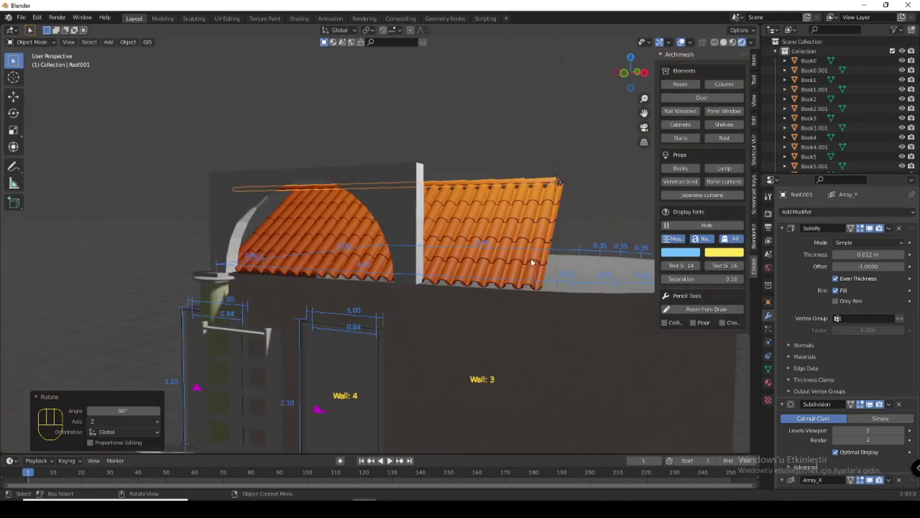
{"action": "middle_click_drag", "start_coordinate": [530, 259], "coordinate": [504, 257]}
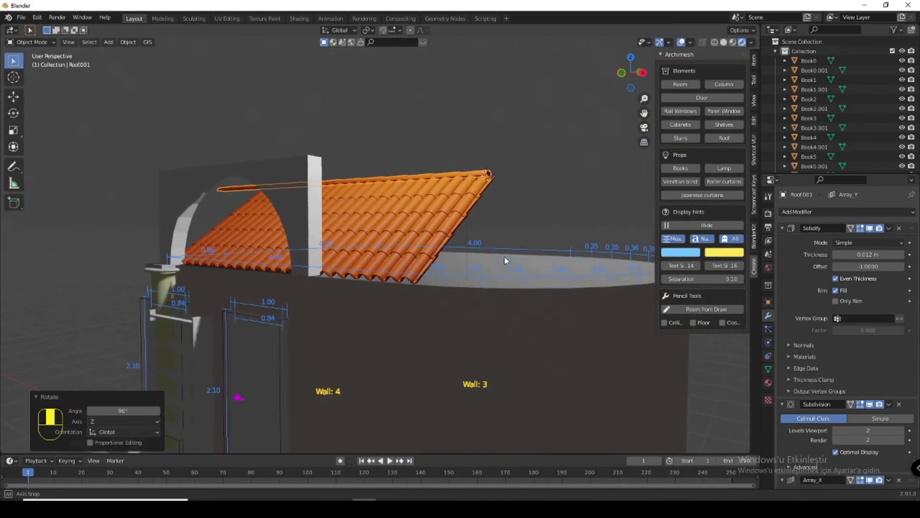
{"action": "left_click", "coordinate": [10, 99]}
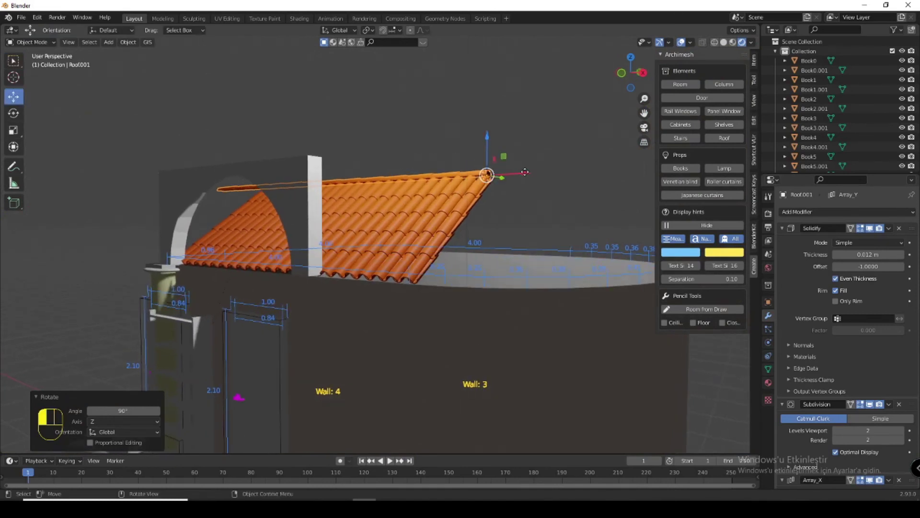
{"action": "left_click_drag", "start_coordinate": [525, 172], "coordinate": [538, 172]}
Move the ridge tile row about 0.62 m further along the X axis, past the end of the tiled roof.
{"action": "middle_click_drag", "start_coordinate": [504, 188], "coordinate": [304, 233]}
{"action": "scroll", "coordinate": [304, 233], "scroll_direction": "up", "scroll_amount": 5}
{"action": "scroll", "coordinate": [327, 230], "scroll_direction": "down", "scroll_amount": 3}
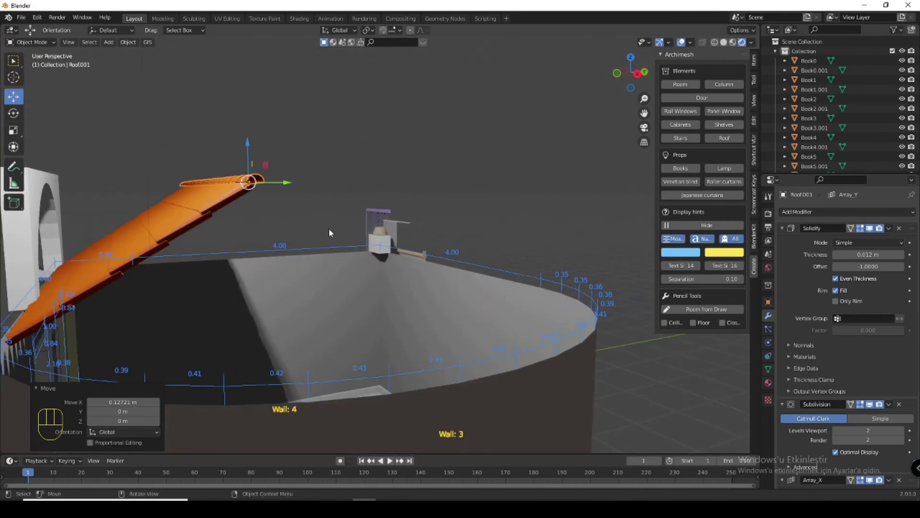
{"action": "scroll", "coordinate": [314, 232], "scroll_direction": "up", "scroll_amount": 4}
{"action": "scroll", "coordinate": [246, 192], "scroll_direction": "down", "scroll_amount": 2}
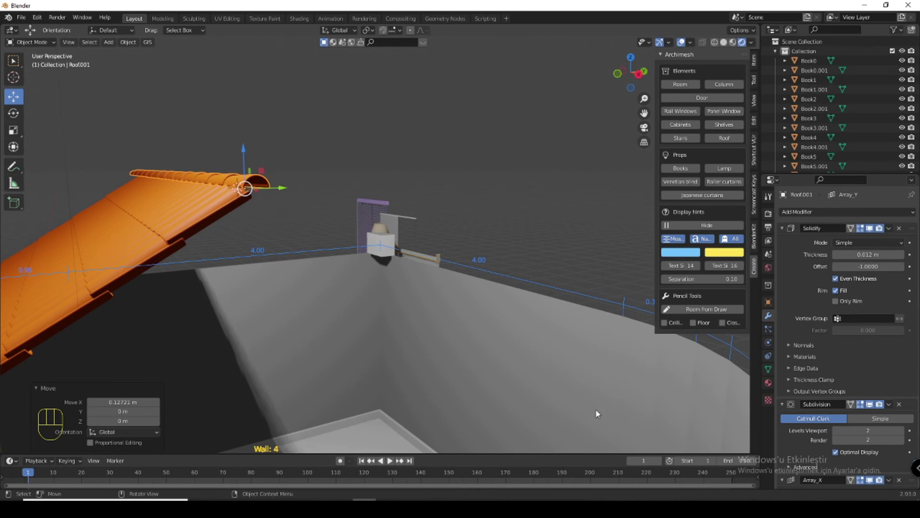
{"action": "scroll", "coordinate": [595, 408], "scroll_direction": "down", "scroll_amount": 6}
{"action": "middle_click_drag", "start_coordinate": [520, 312], "coordinate": [550, 306]}
{"action": "left_click_drag", "start_coordinate": [550, 312], "coordinate": [580, 318]}
{"action": "scroll", "coordinate": [542, 335], "scroll_direction": "up", "scroll_amount": 1}
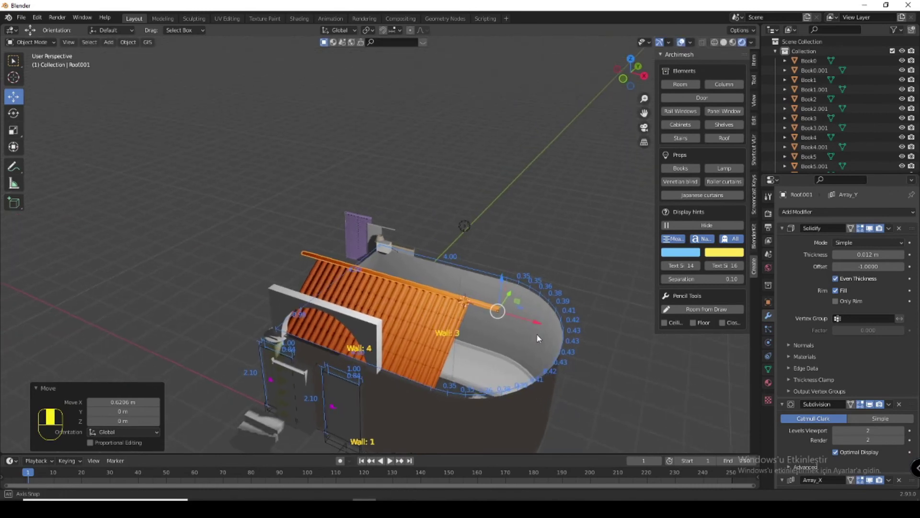
{"action": "scroll", "coordinate": [556, 332], "scroll_direction": "up", "scroll_amount": 4}
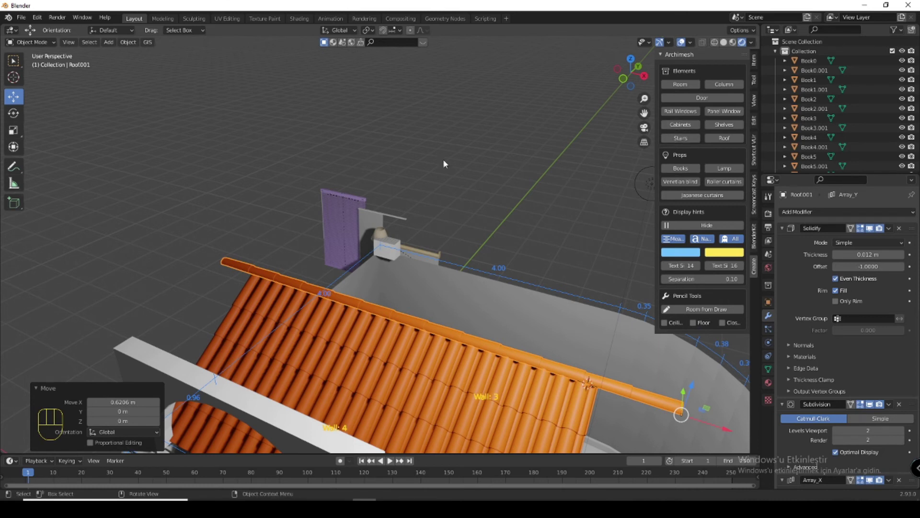
Place the 3D cursor in the empty area beyond the room and add an Archimesh cabinet there.
{"action": "left_click", "coordinate": [15, 77]}
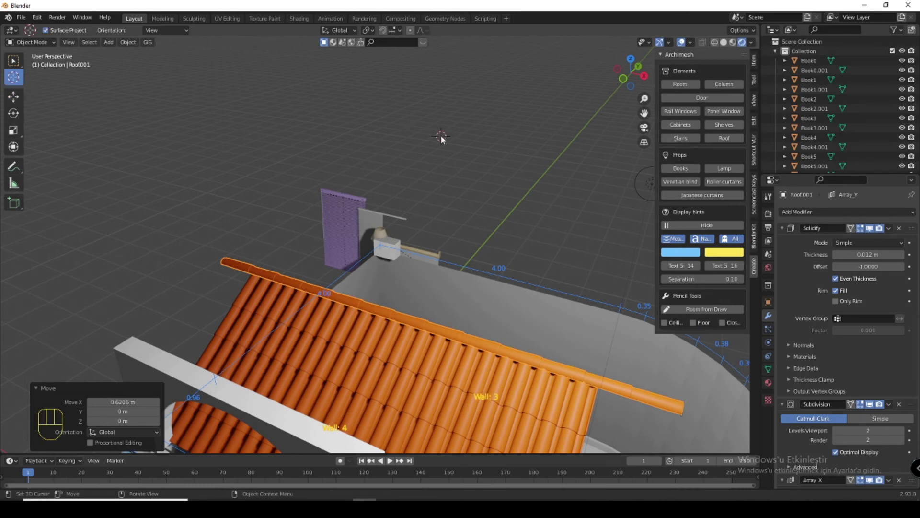
{"action": "left_click", "coordinate": [441, 137]}
{"action": "left_click", "coordinate": [680, 125]}
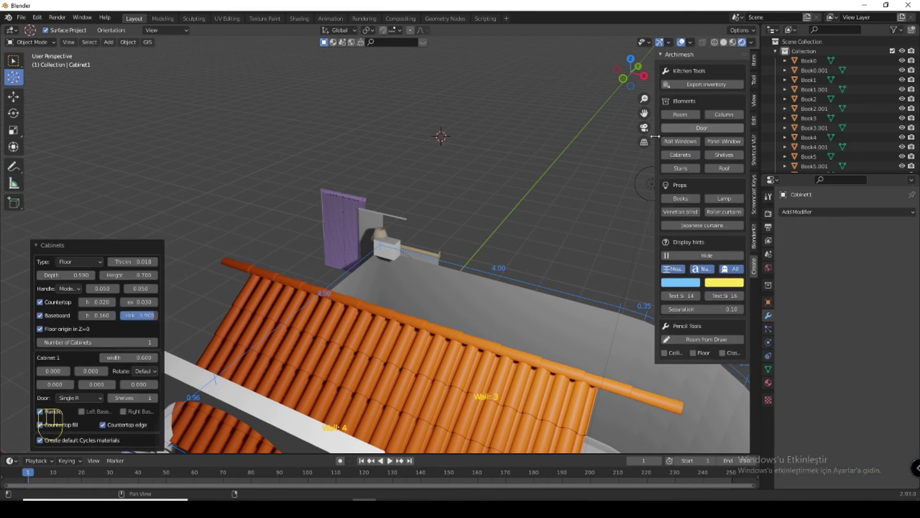
{"action": "middle_click_drag", "start_coordinate": [593, 191], "coordinate": [546, 183]}
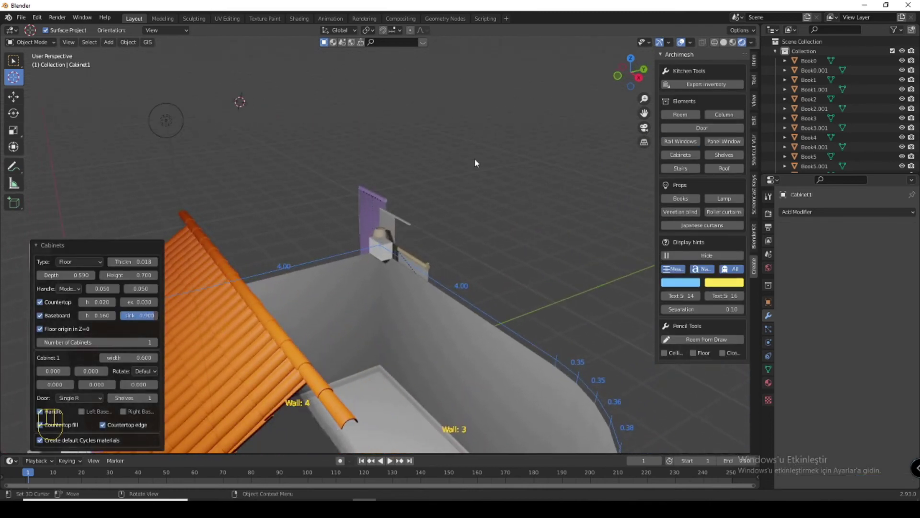
{"action": "middle_click_drag", "start_coordinate": [474, 160], "coordinate": [449, 252]}
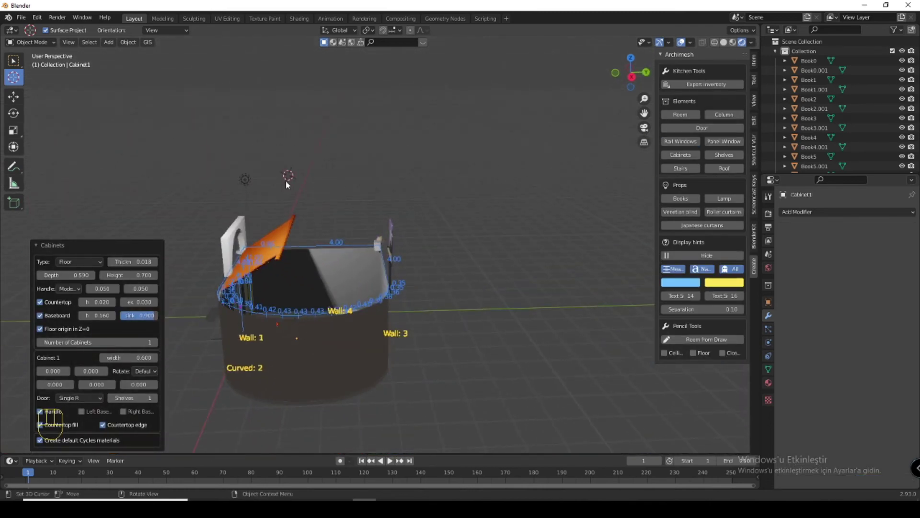
Add another cabinet and change its type to Wall.
{"action": "left_click", "coordinate": [673, 155]}
{"action": "middle_click_drag", "start_coordinate": [473, 376], "coordinate": [367, 330]}
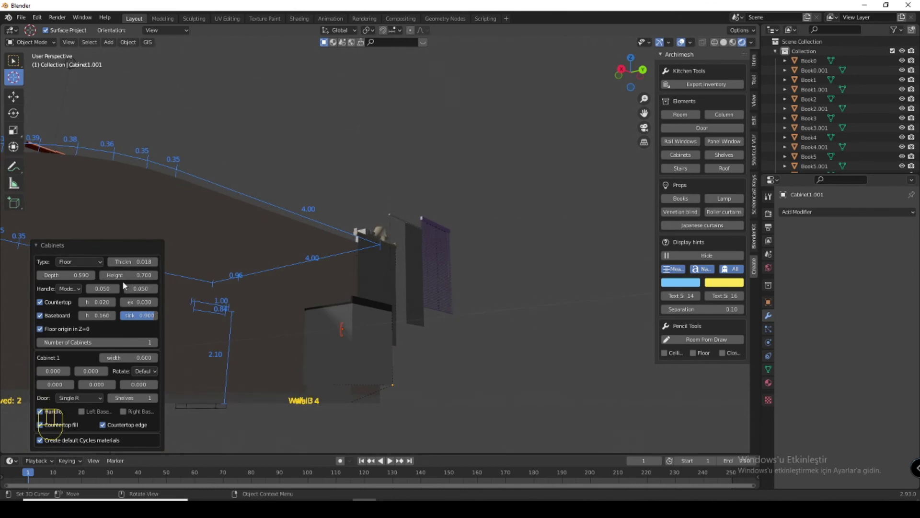
{"action": "left_click", "coordinate": [98, 261]}
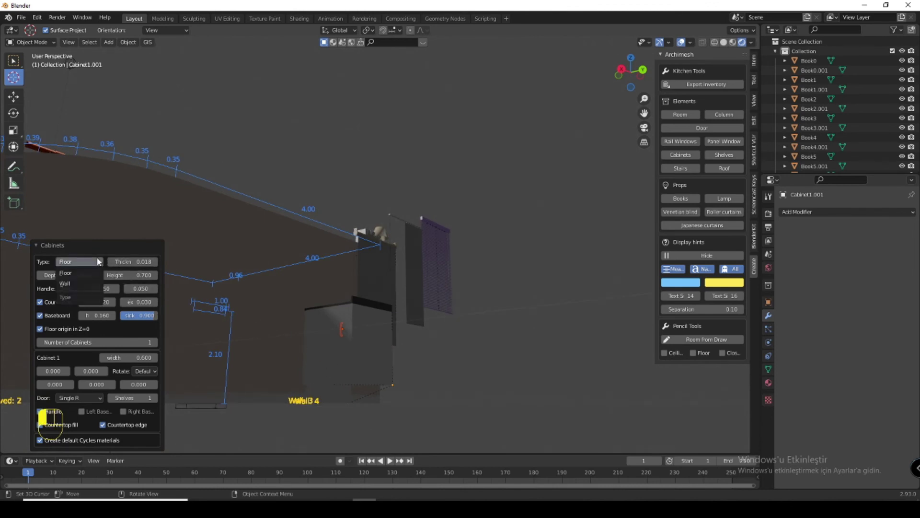
{"action": "left_click", "coordinate": [89, 283]}
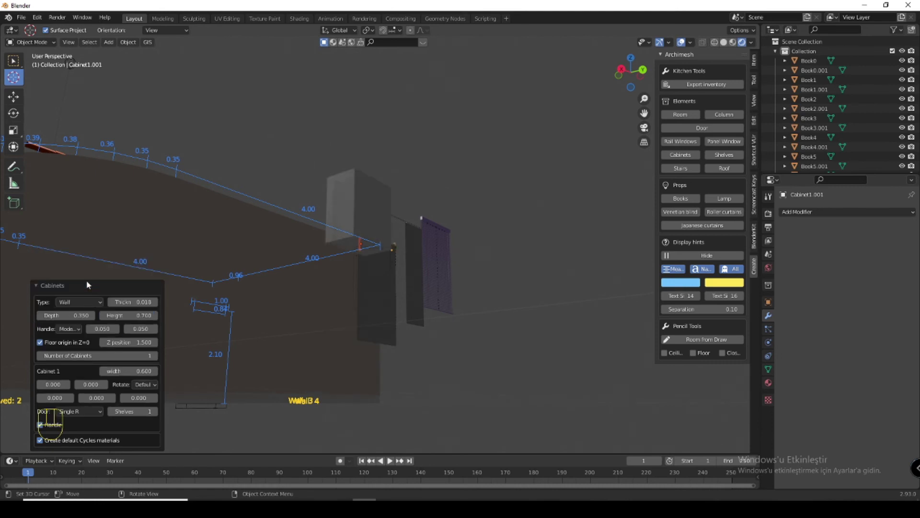
Change the new cabinet's type to Floor and set the number of cabinets to 2.
{"action": "left_click", "coordinate": [91, 302]}
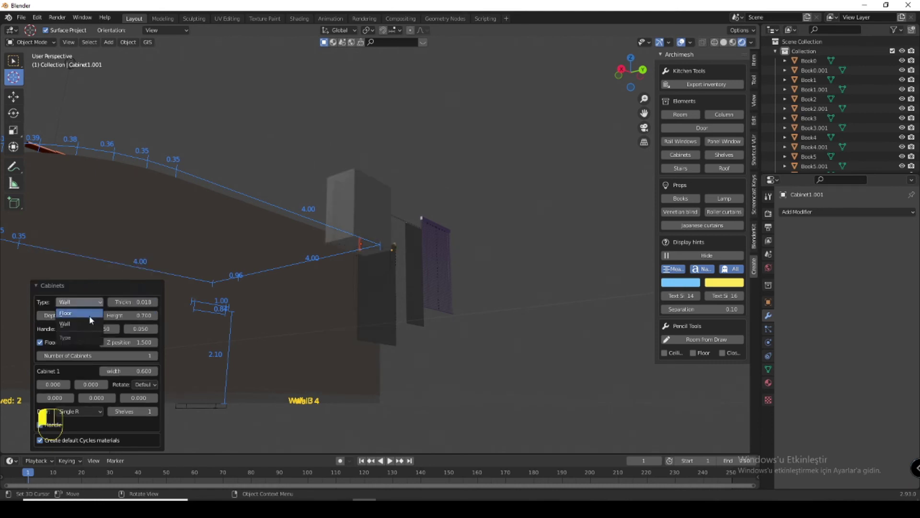
{"action": "left_click", "coordinate": [89, 315]}
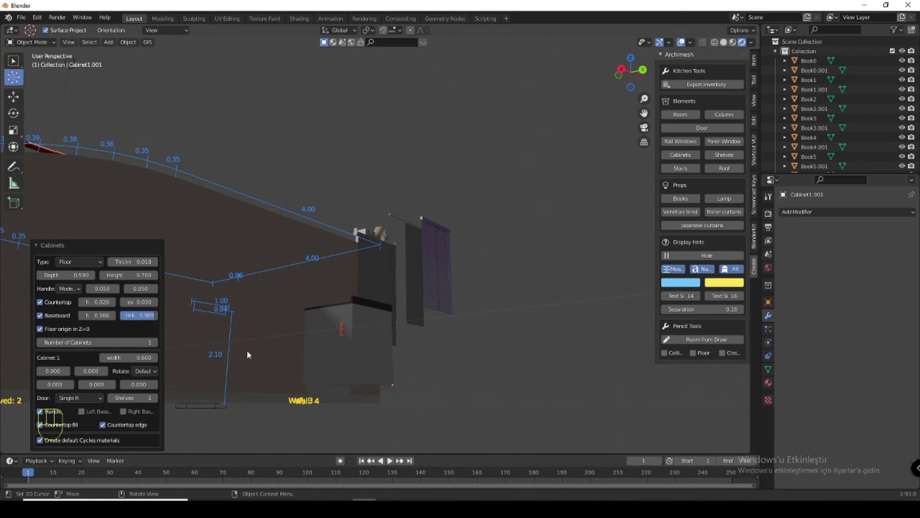
{"action": "middle_click_drag", "start_coordinate": [247, 349], "coordinate": [265, 355]}
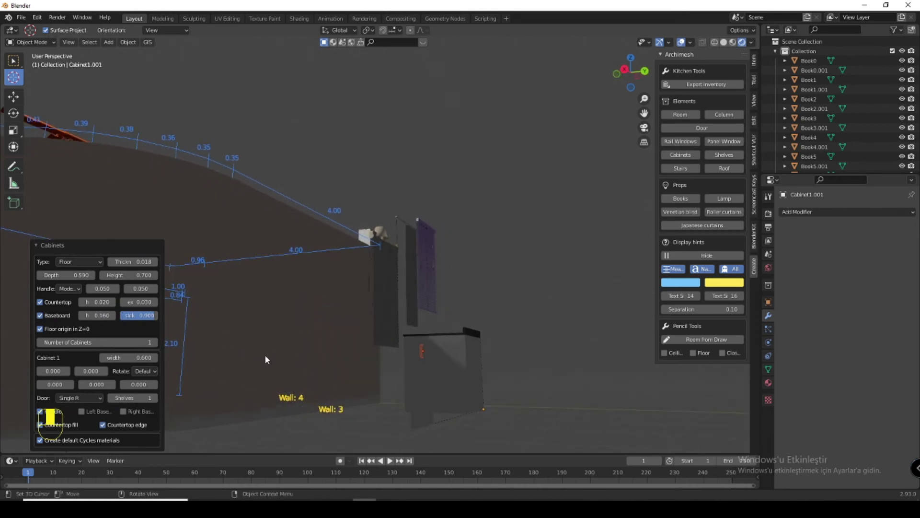
{"action": "left_click", "coordinate": [155, 342]}
{"action": "left_click", "coordinate": [155, 345]}
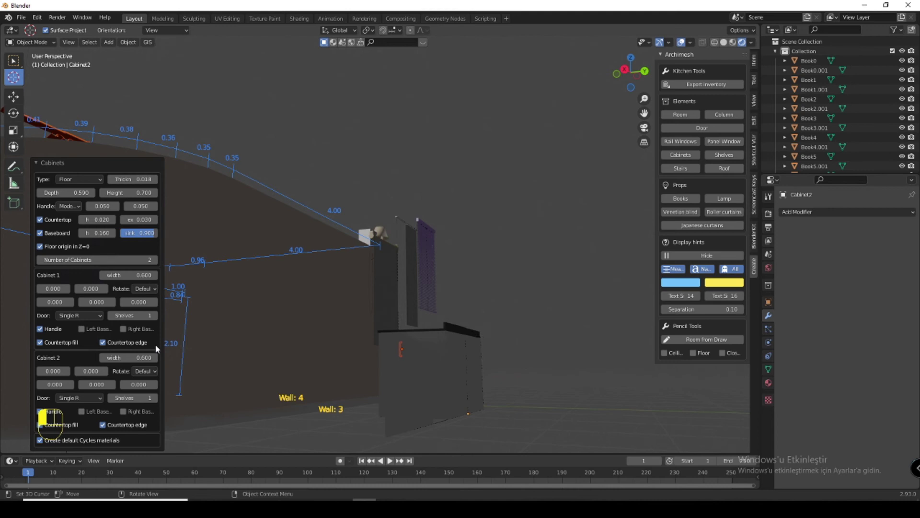
Set the first cabinet's shelves to 2 and the number of cabinets to 3.
{"action": "left_click", "coordinate": [154, 316]}
{"action": "middle_click_drag", "start_coordinate": [432, 378], "coordinate": [369, 378]}
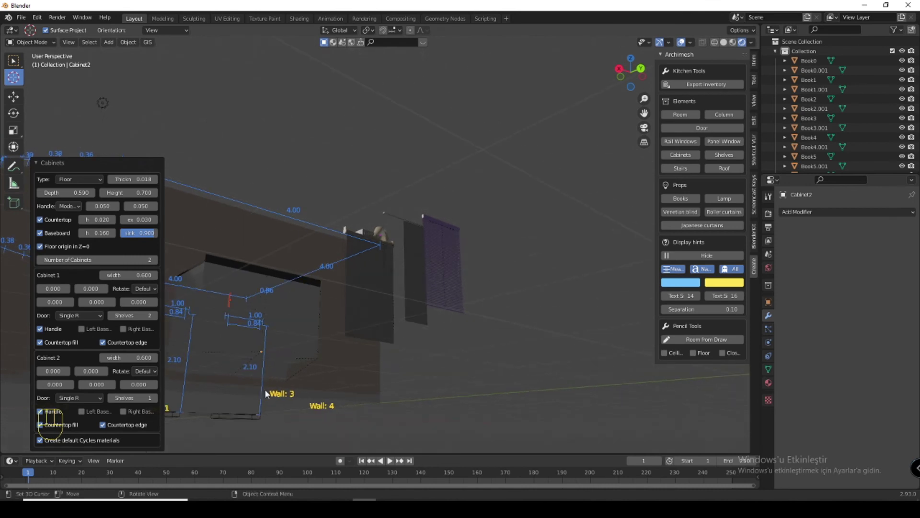
{"action": "left_click", "coordinate": [154, 262]}
{"action": "scroll", "coordinate": [461, 332], "scroll_direction": "down", "scroll_amount": 2}
{"action": "middle_click_drag", "start_coordinate": [462, 332], "coordinate": [491, 400]}
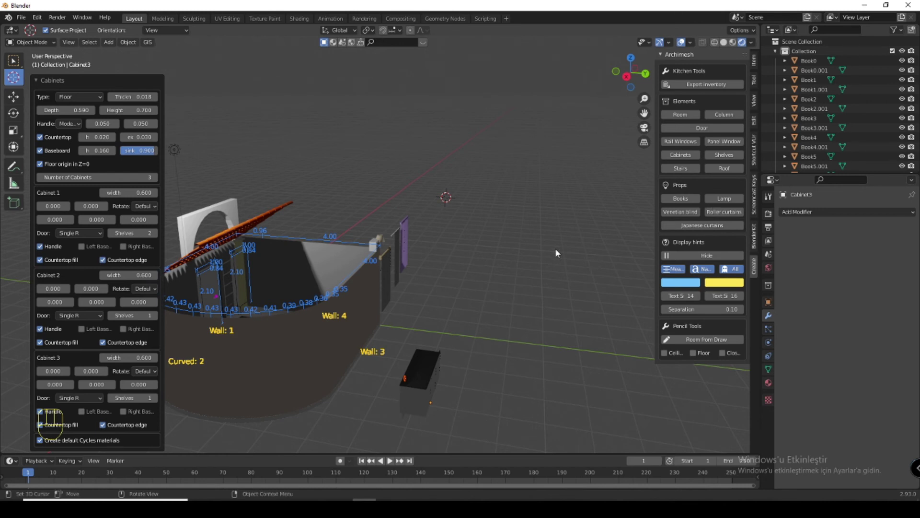
{"action": "scroll", "coordinate": [470, 257], "scroll_direction": "down", "scroll_amount": 5}
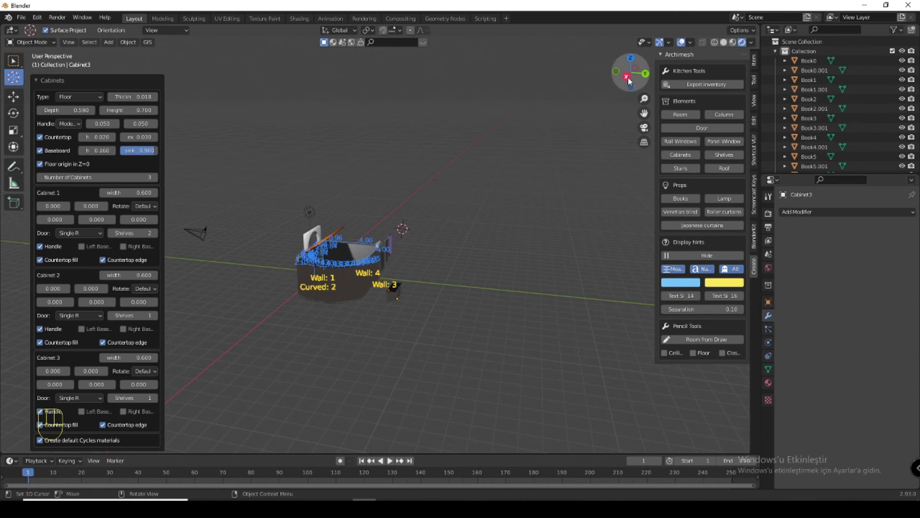
In the top view, try to create a room with Room from Draw and enable its Floor option.
{"action": "left_click_drag", "start_coordinate": [614, 80], "coordinate": [617, 76]}
{"action": "key", "text": "KP_7"}
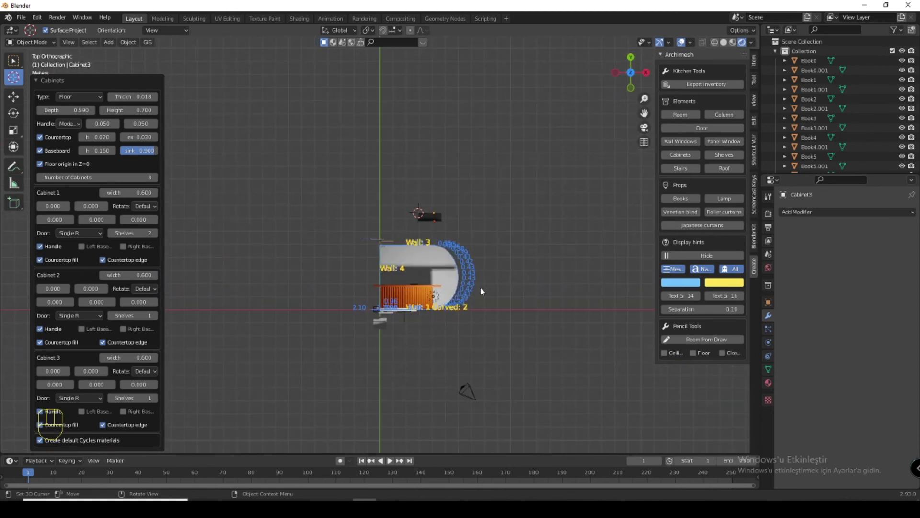
{"action": "left_click", "coordinate": [693, 340]}
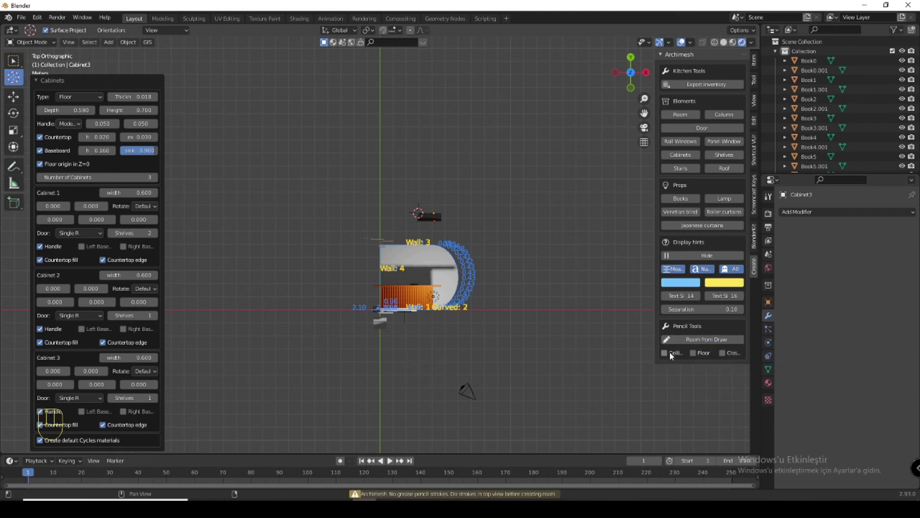
{"action": "left_click", "coordinate": [693, 353]}
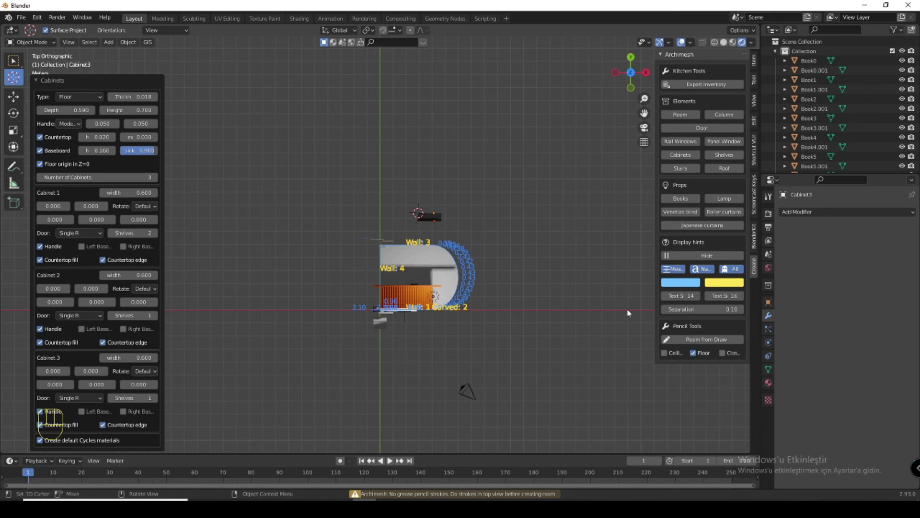
Place the 3D cursor in the empty area beside the room, deselect the cabinets and try Room from Draw again.
{"action": "left_click", "coordinate": [342, 171]}
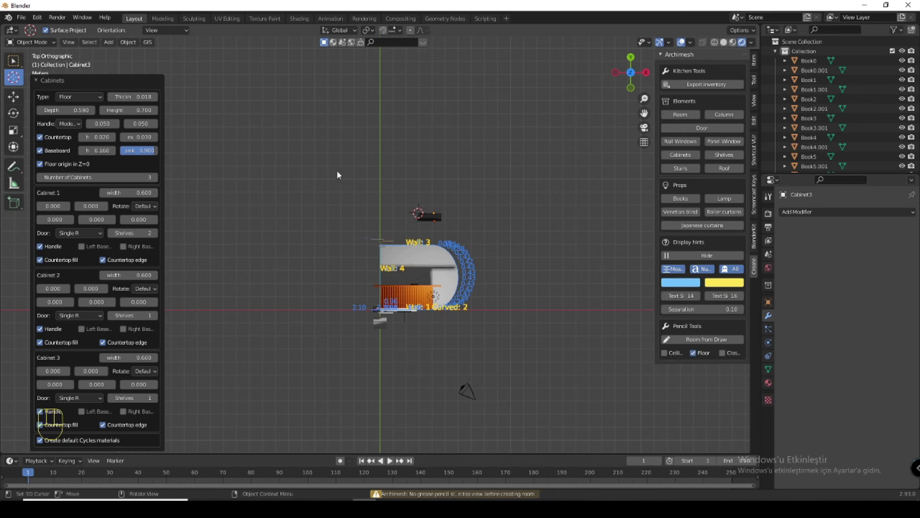
{"action": "left_click", "coordinate": [48, 46]}
{"action": "left_click", "coordinate": [254, 318]}
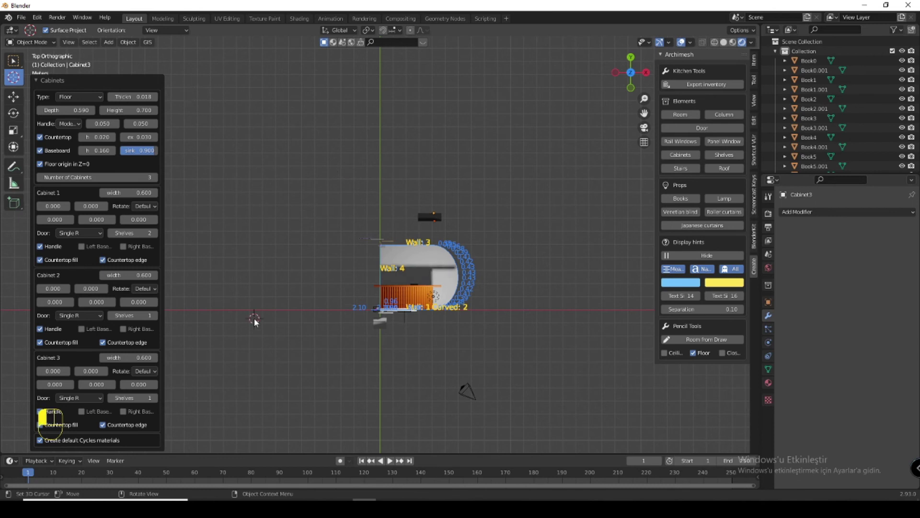
{"action": "left_click", "coordinate": [13, 61]}
{"action": "left_click", "coordinate": [472, 201]}
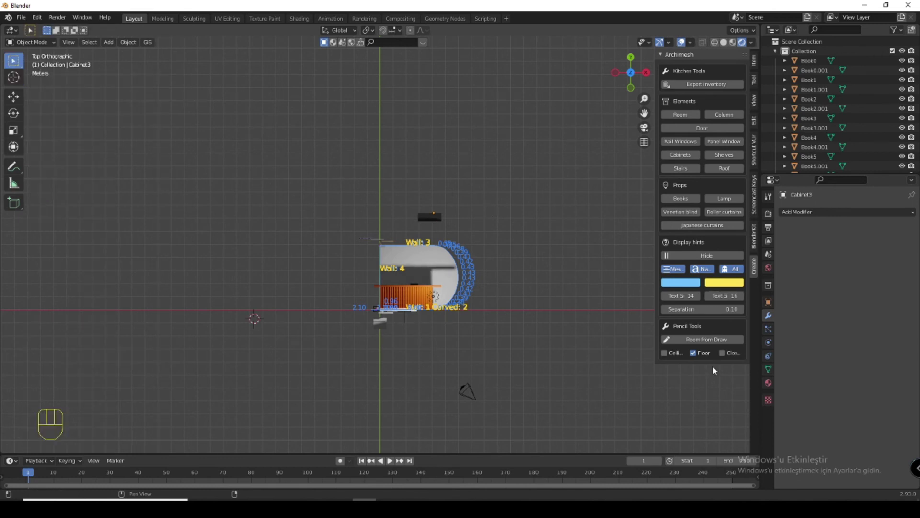
{"action": "left_click", "coordinate": [713, 340]}
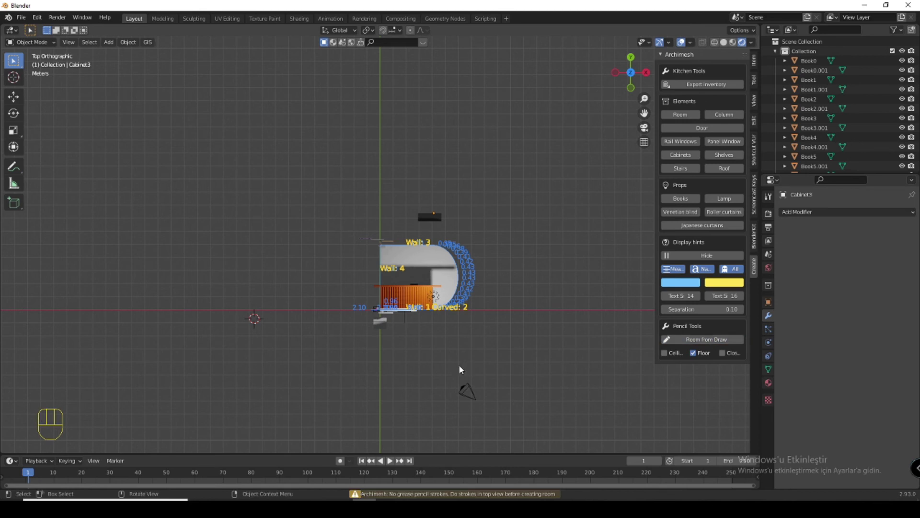
Draw a freehand outline with the Annotate tool in the empty area in front of the house and create a room from it.
{"action": "left_click", "coordinate": [14, 167]}
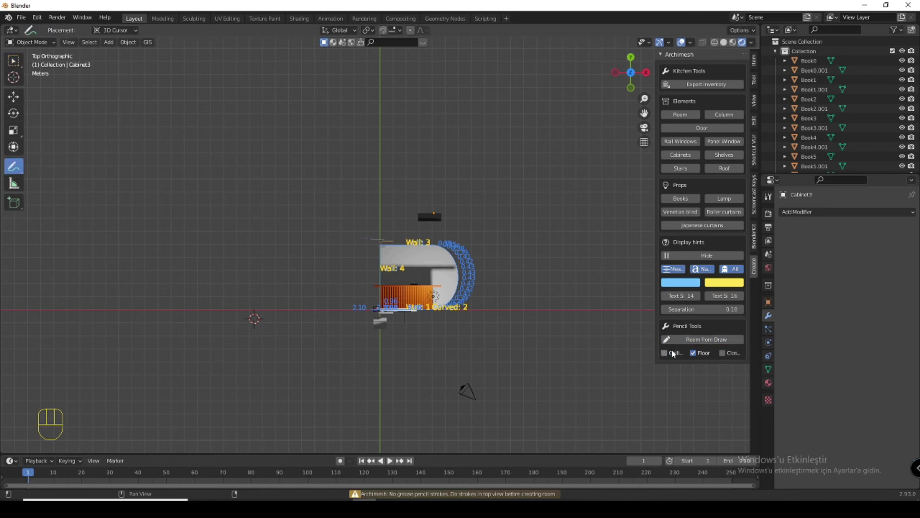
{"action": "left_click", "coordinate": [386, 387]}
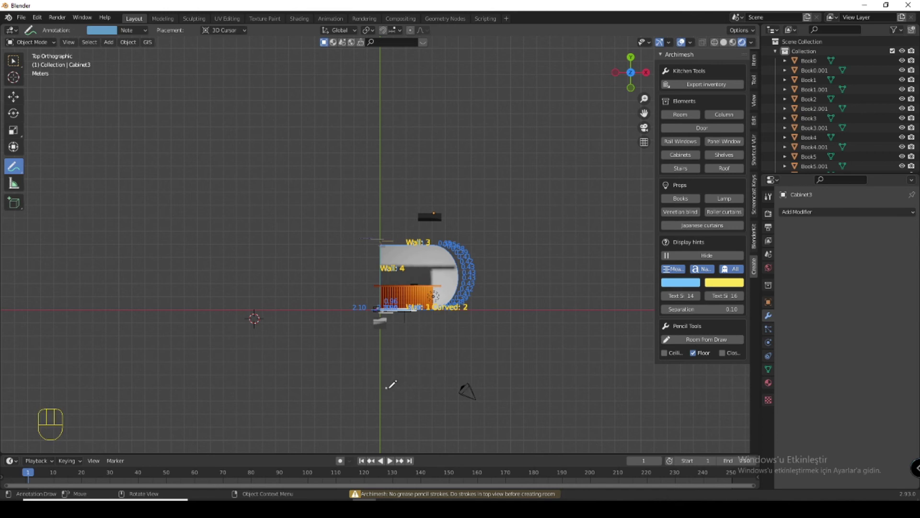
{"action": "mouse_move", "coordinate": [386, 387]}
{"action": "left_mouse_down"}
{"action": "mouse_move", "coordinate": [473, 392]}
{"action": "mouse_move", "coordinate": [488, 368]}
{"action": "mouse_move", "coordinate": [486, 334]}
{"action": "mouse_move", "coordinate": [393, 336]}
{"action": "mouse_move", "coordinate": [389, 383]}
{"action": "left_mouse_up"}
{"action": "left_click", "coordinate": [704, 339]}
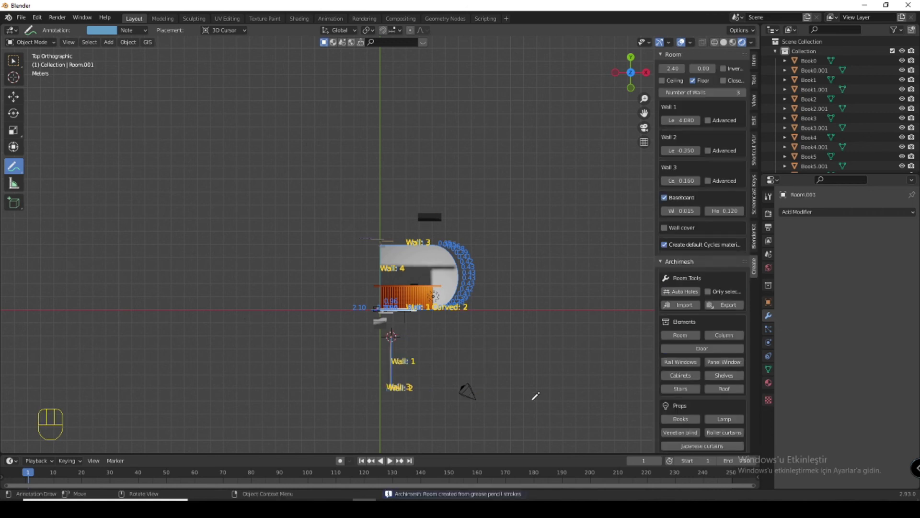
{"action": "middle_click_drag", "start_coordinate": [489, 383], "coordinate": [472, 262]}
{"action": "middle_click_drag", "start_coordinate": [414, 303], "coordinate": [451, 303]}
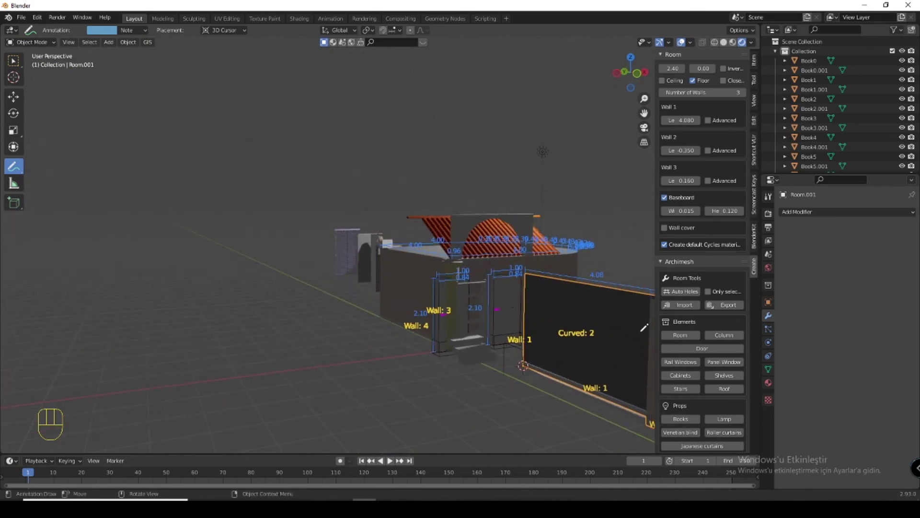
{"action": "scroll", "coordinate": [623, 311], "scroll_direction": "down", "scroll_amount": 1}
{"action": "scroll", "coordinate": [697, 298], "scroll_direction": "down", "scroll_amount": 6}
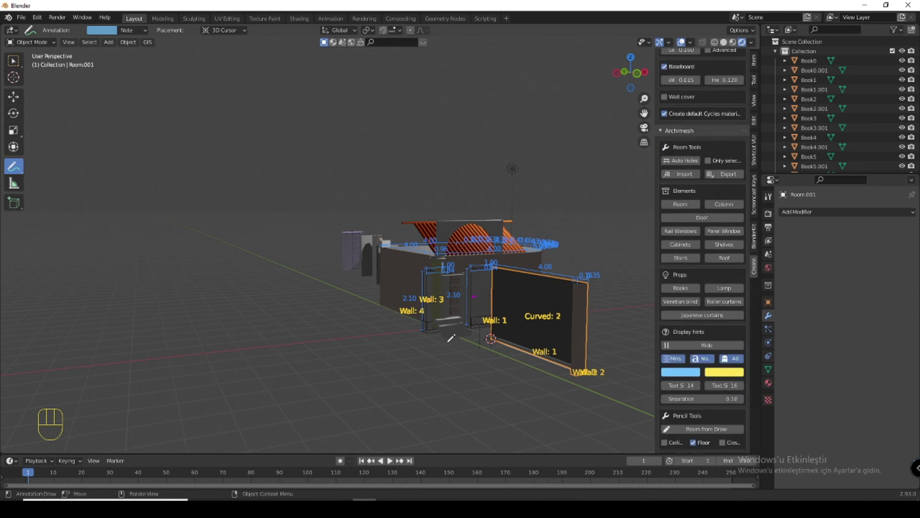
Draw a roughly rectangular outline, about 11 by 8 m with a small side extension, behind the house and create a room from it.
{"action": "middle_click_drag", "start_coordinate": [448, 335], "coordinate": [464, 393]}
{"action": "mouse_move", "coordinate": [388, 125]}
{"action": "left_mouse_down"}
{"action": "mouse_move", "coordinate": [380, 182]}
{"action": "mouse_move", "coordinate": [462, 189]}
{"action": "mouse_move", "coordinate": [477, 124]}
{"action": "mouse_move", "coordinate": [365, 114]}
{"action": "mouse_move", "coordinate": [363, 128]}
{"action": "mouse_move", "coordinate": [391, 127]}
{"action": "left_mouse_up"}
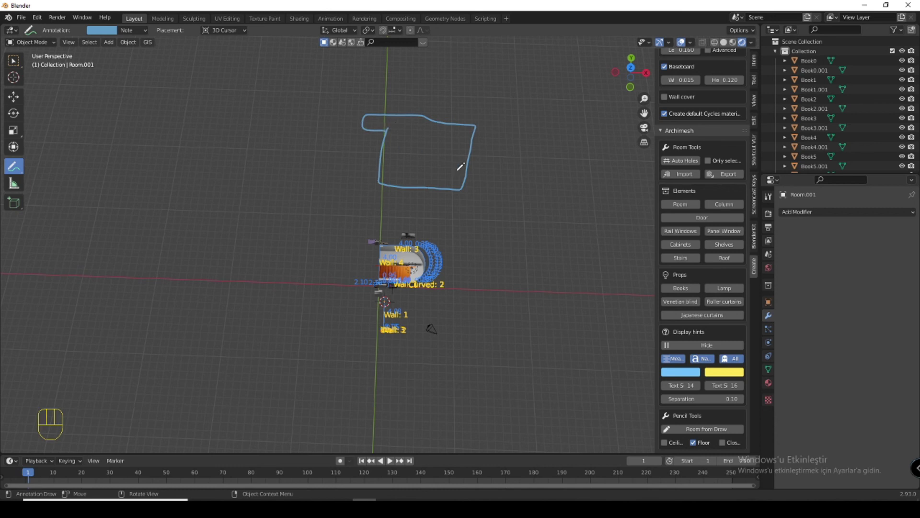
{"action": "left_click", "coordinate": [715, 431]}
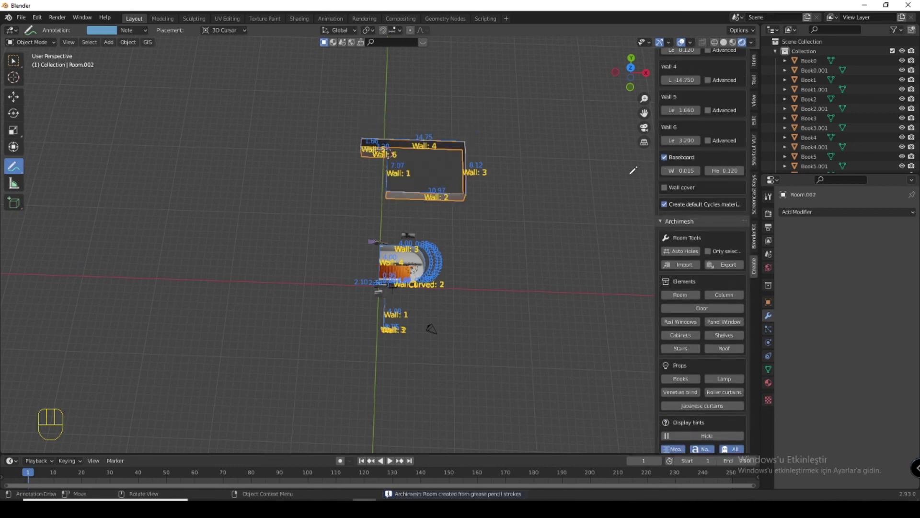
Examine the newly drawn room and the tiled-roof house from several sides and up close.
{"action": "middle_click_drag", "start_coordinate": [606, 176], "coordinate": [459, 280]}
{"action": "scroll", "coordinate": [468, 190], "scroll_direction": "down", "scroll_amount": 5}
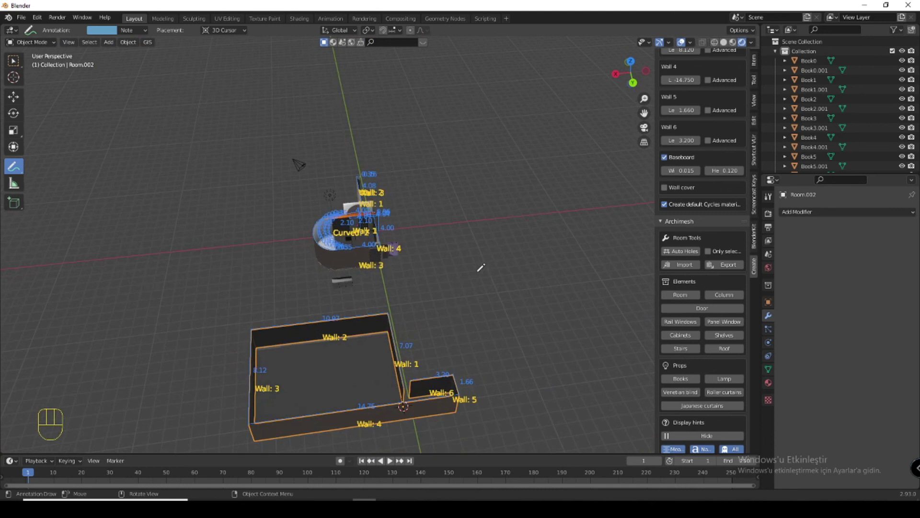
{"action": "middle_click_drag", "start_coordinate": [446, 345], "coordinate": [490, 310]}
{"action": "middle_click_drag", "start_coordinate": [495, 275], "coordinate": [226, 267]}
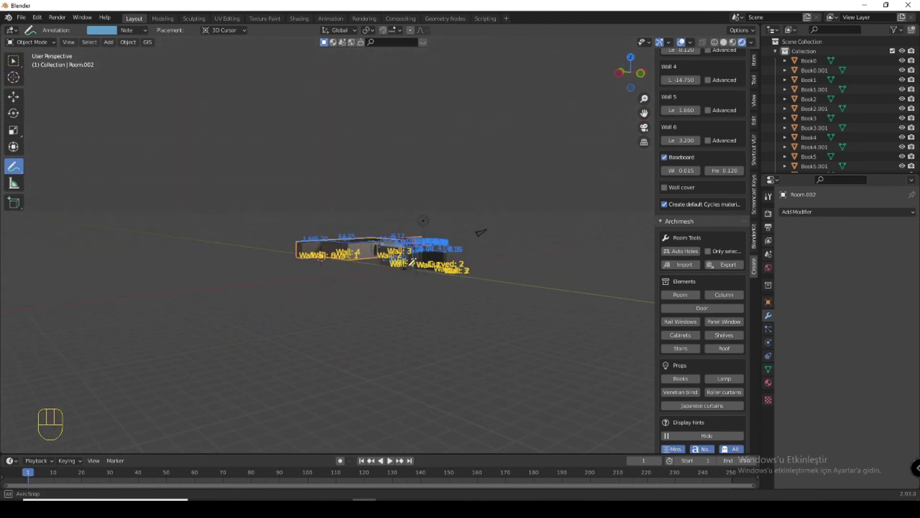
{"action": "middle_click_drag", "start_coordinate": [307, 259], "coordinate": [347, 282]}
{"action": "scroll", "coordinate": [376, 268], "scroll_direction": "up", "scroll_amount": 5}
{"action": "scroll", "coordinate": [446, 266], "scroll_direction": "up", "scroll_amount": 3}
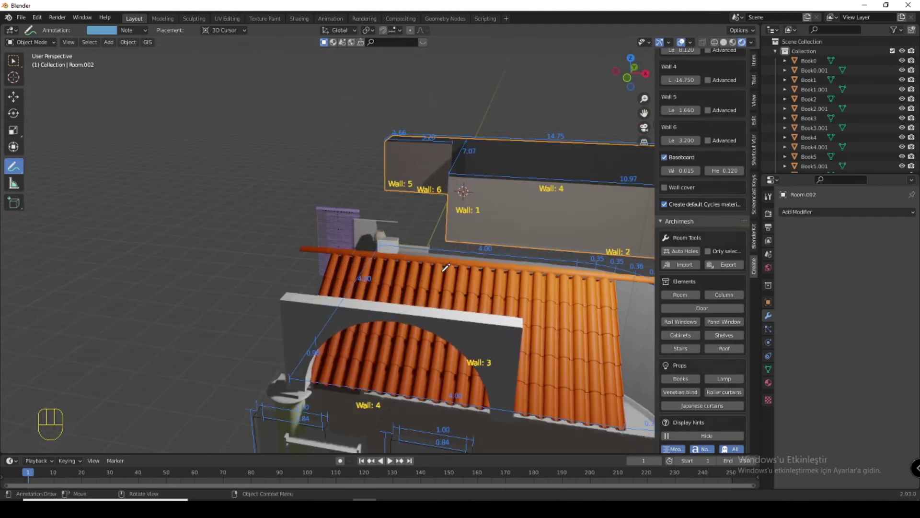
{"action": "middle_click_drag", "start_coordinate": [446, 267], "coordinate": [433, 255]}
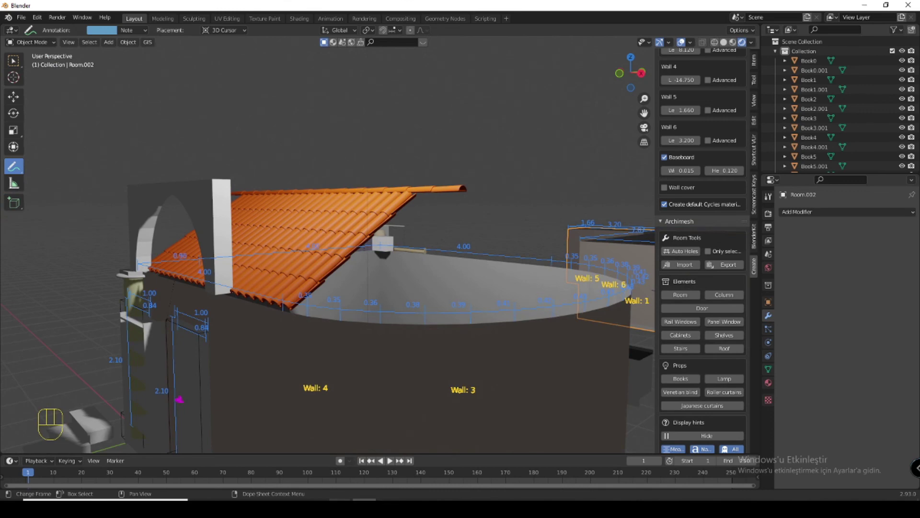
Switch to Chrome, skim the Blender Manual's Geodesic Domes page and return to Blender.
{"action": "mouse_move", "coordinate": [355, 503]}
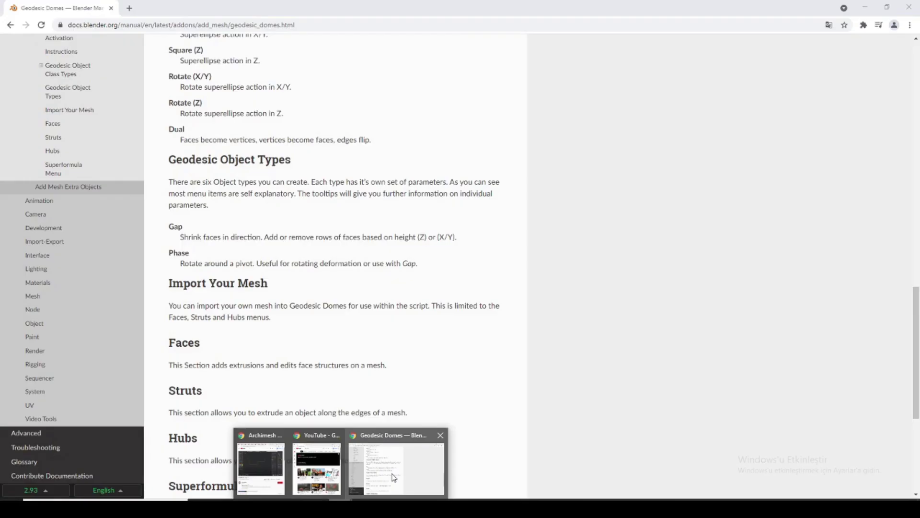
{"action": "left_click", "coordinate": [392, 477]}
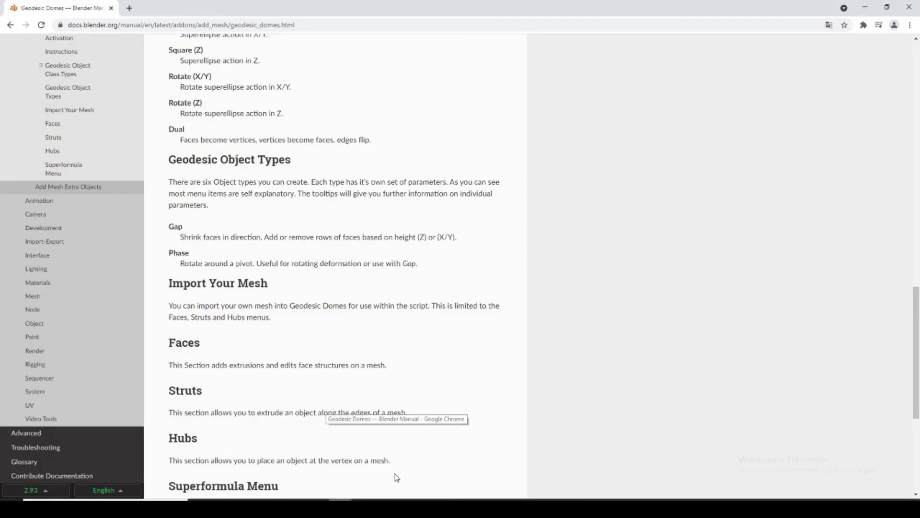
{"action": "scroll", "coordinate": [376, 287], "scroll_direction": "up", "scroll_amount": 12}
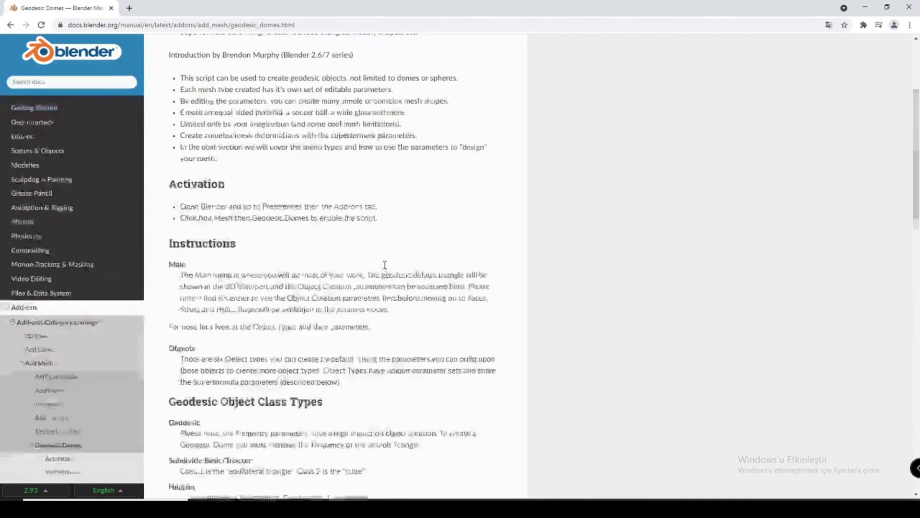
{"action": "scroll", "coordinate": [390, 267], "scroll_direction": "down", "scroll_amount": 15}
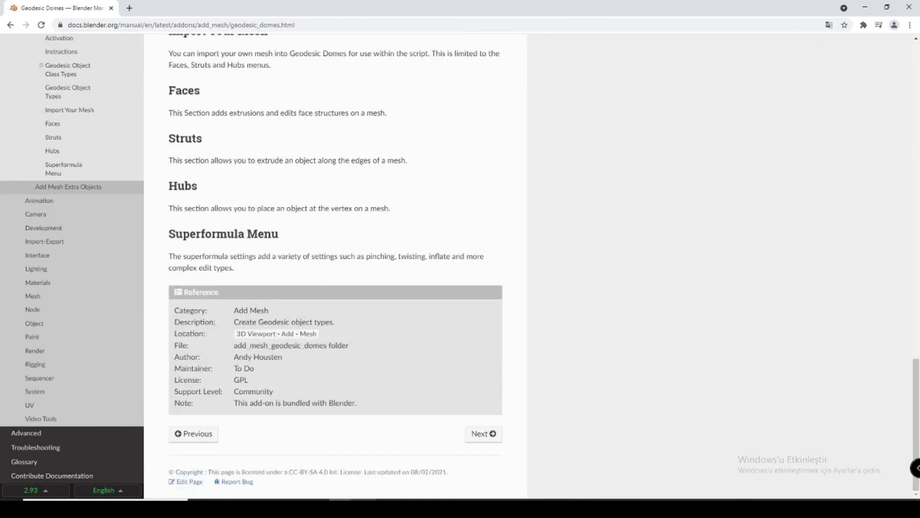
{"action": "key", "text": "alt+Tab"}
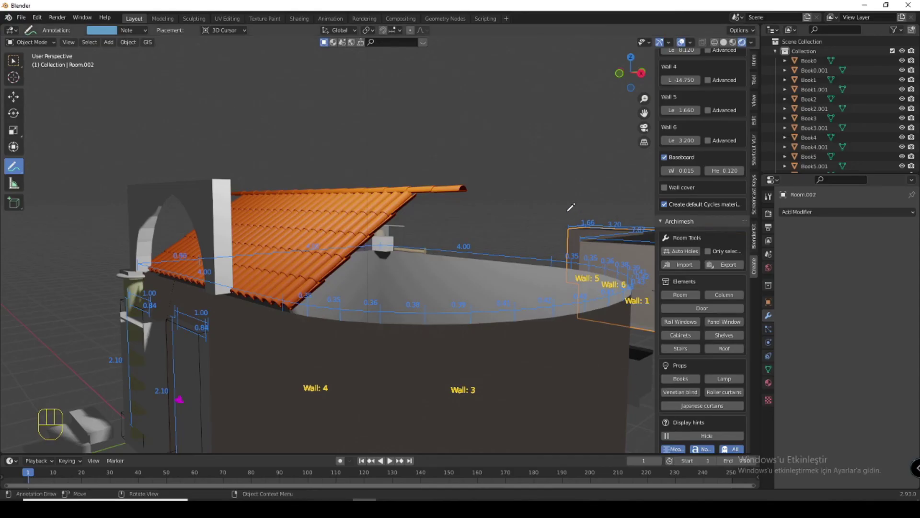